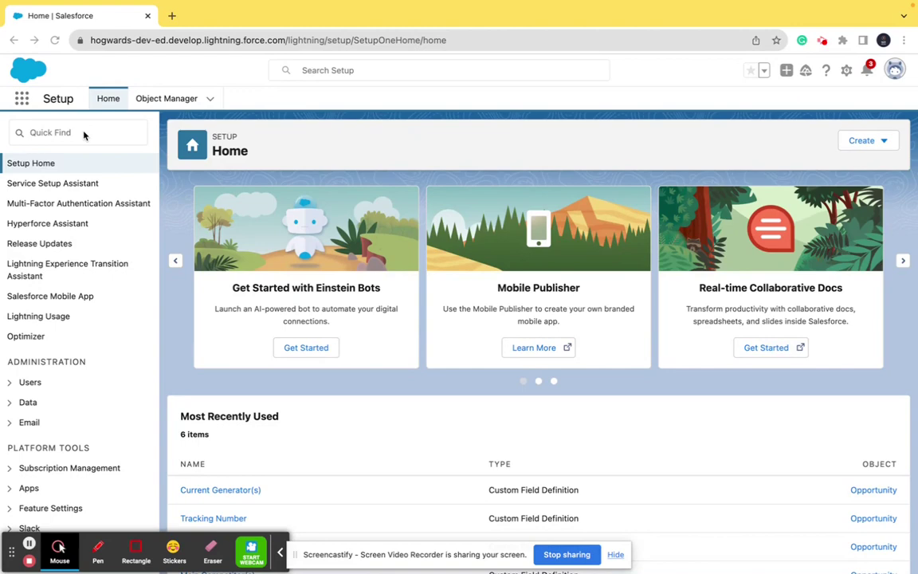
Step: Find Flows in Setup and open the "Create Opportunity Records on Account" screen flow
click(36, 132)
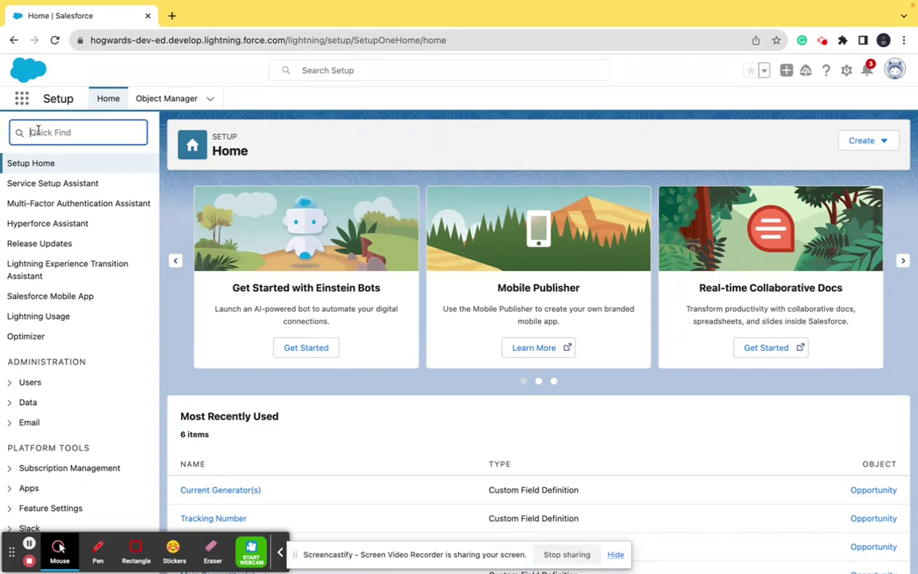
text(flow)
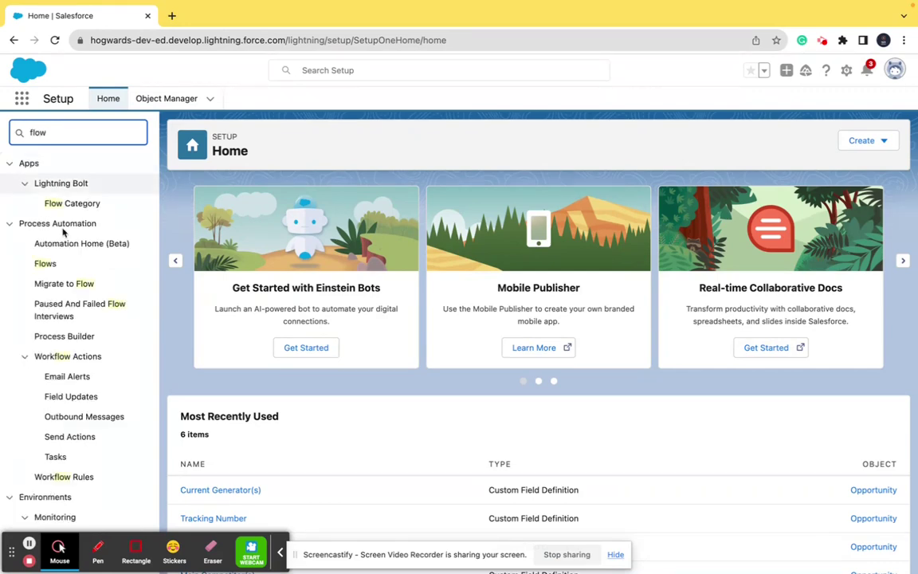
click(53, 266)
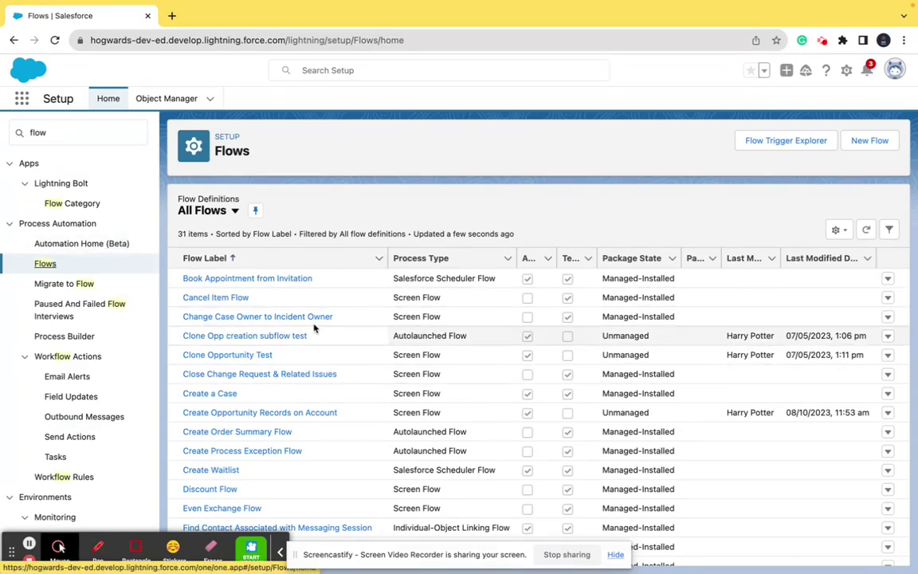
scroll(269, 366, down, 2)
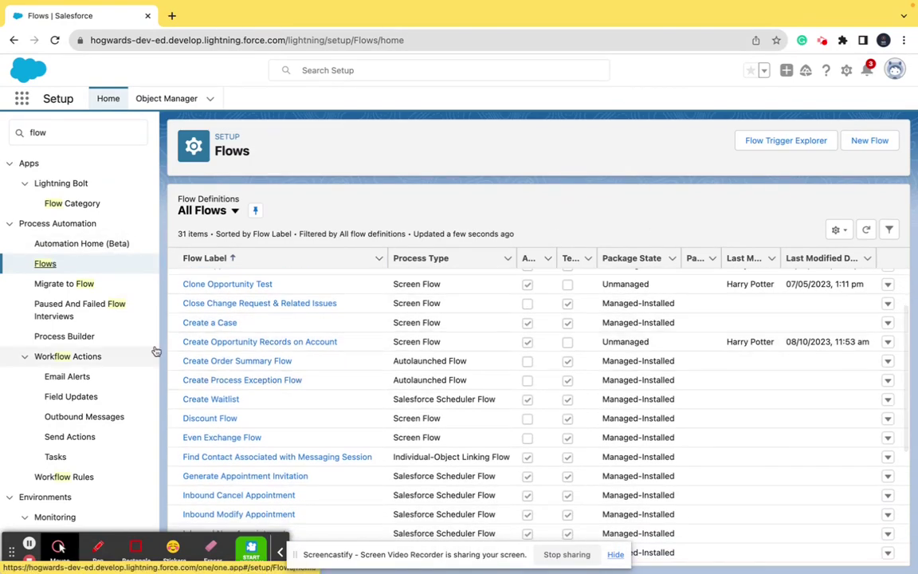
click(241, 343)
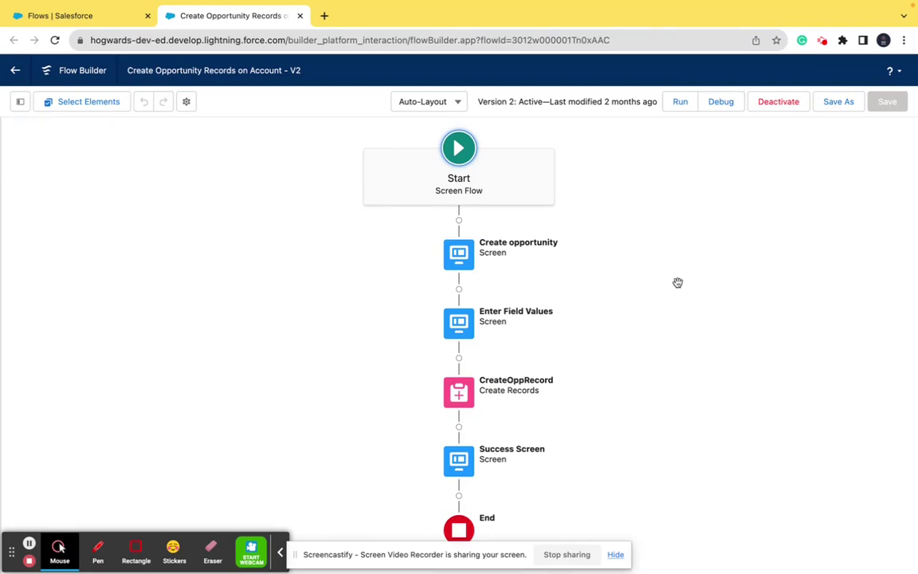
Step: Examine the contents of the Create opportunity and Enter Field Values screens, leaving both unchanged
click(466, 256)
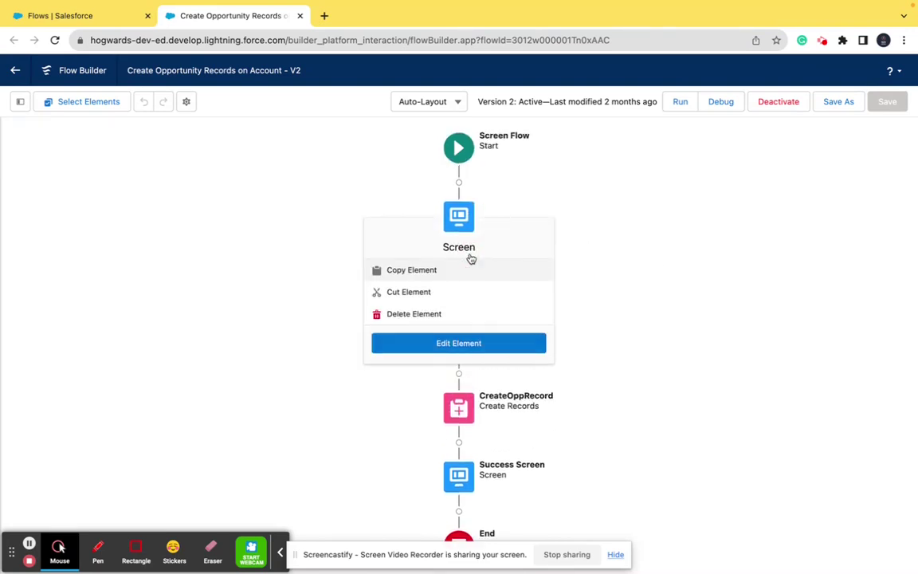
click(482, 342)
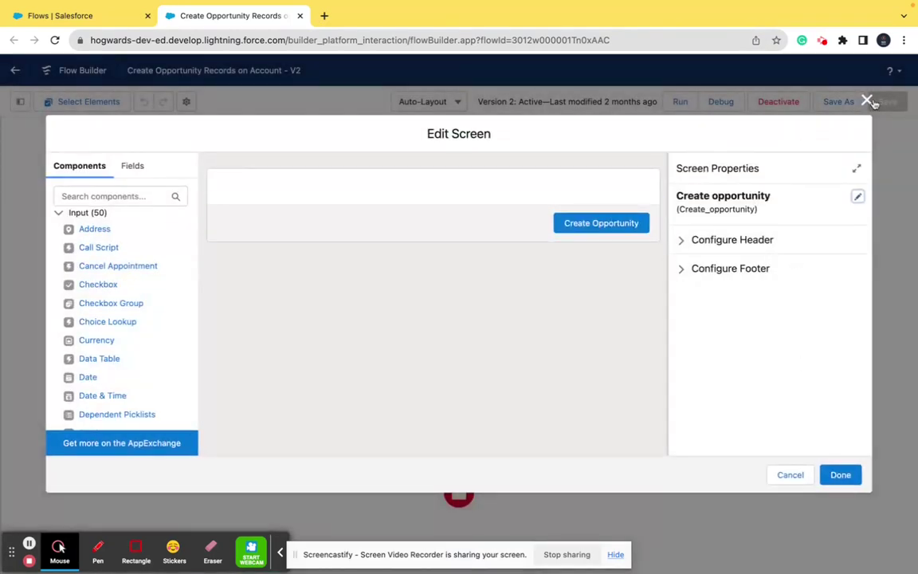
click(867, 101)
click(460, 286)
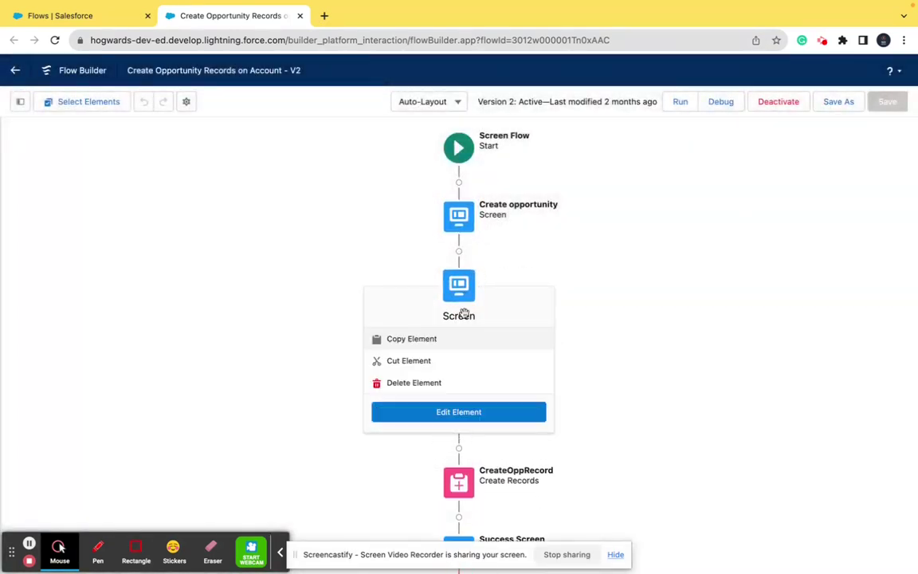
click(470, 412)
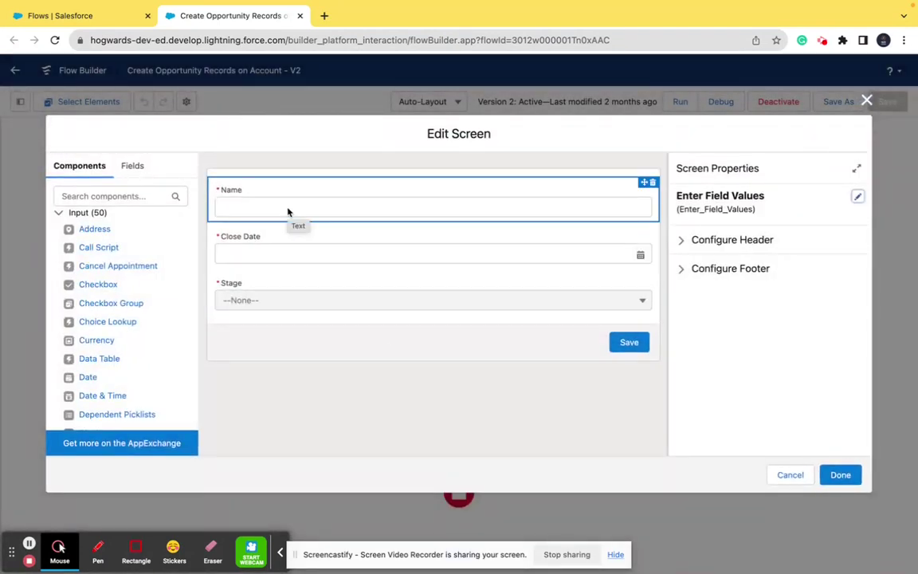
click(866, 101)
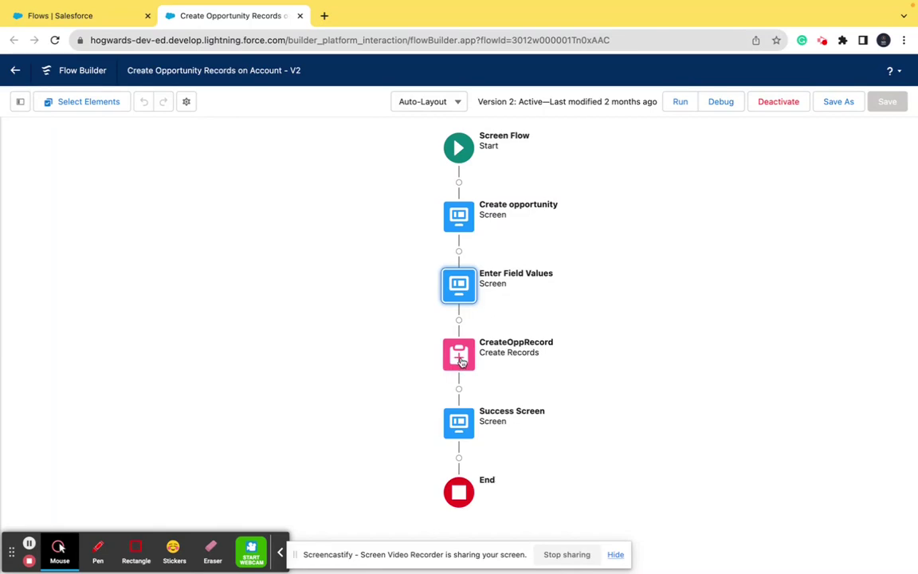
Step: Examine the object and field value assignments in the CreateOppRecord element
click(458, 357)
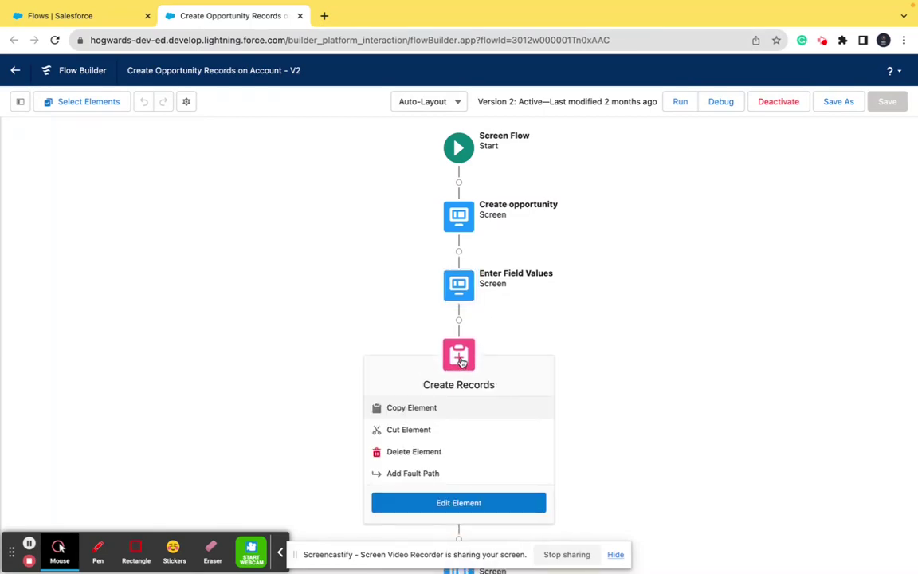
click(466, 502)
scroll(379, 305, down, 3)
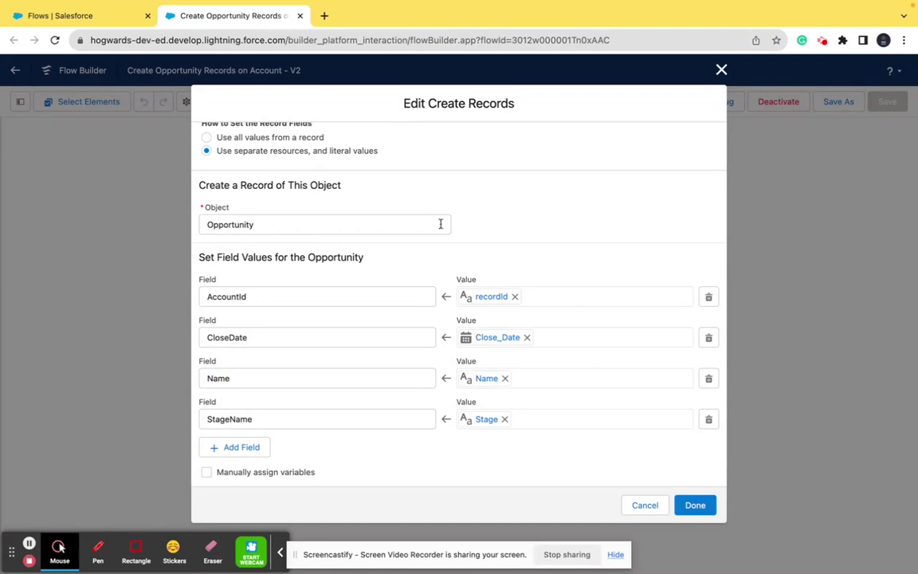
click(721, 69)
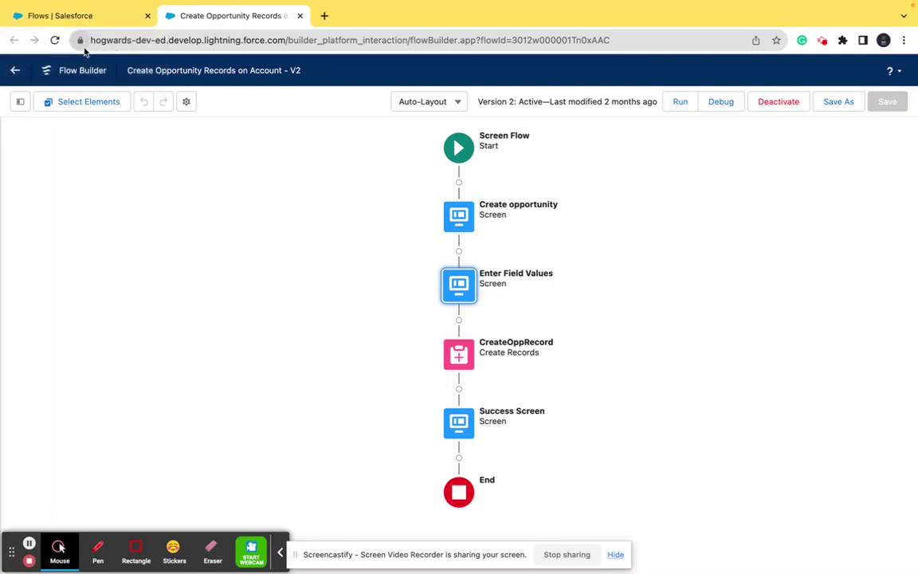
Step: Create a new Autolaunched Flow (No Trigger) from the Flows setup page
click(87, 16)
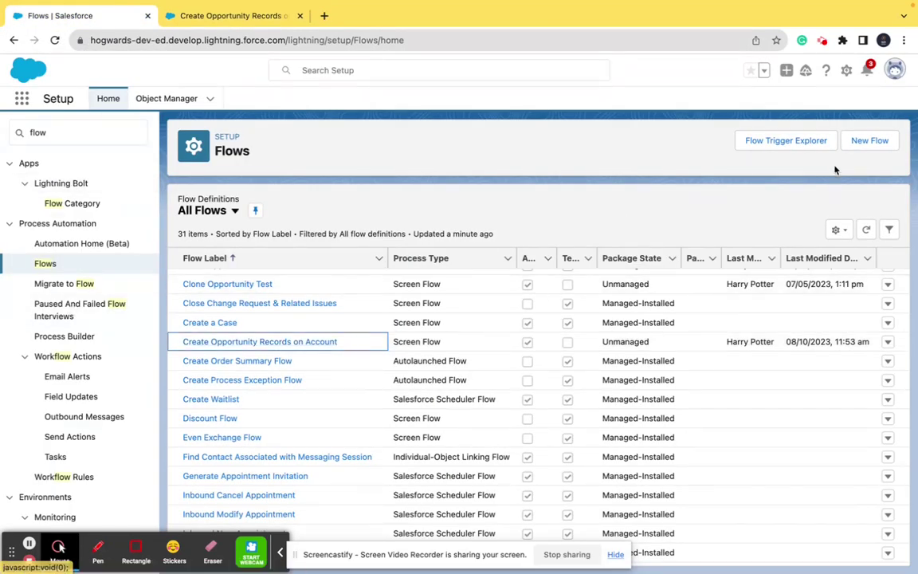
click(869, 140)
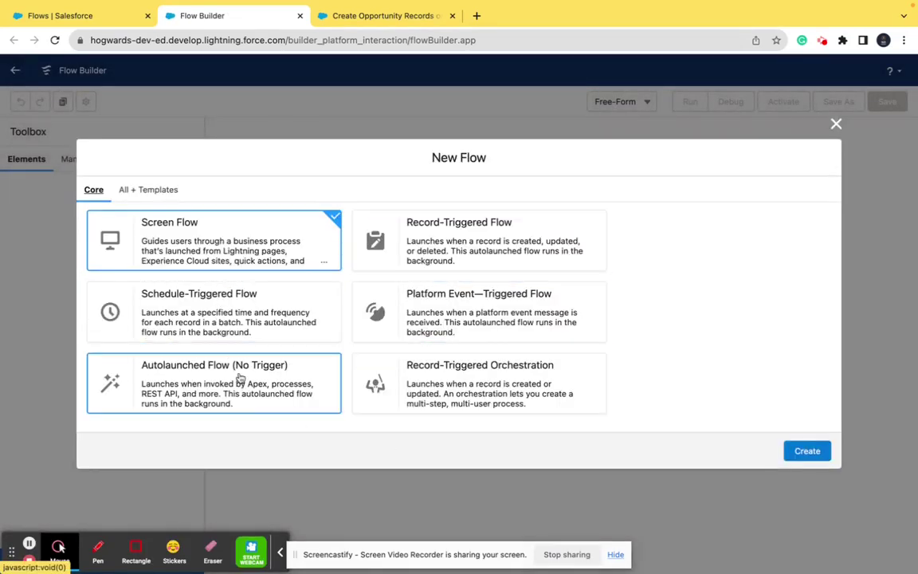
click(200, 355)
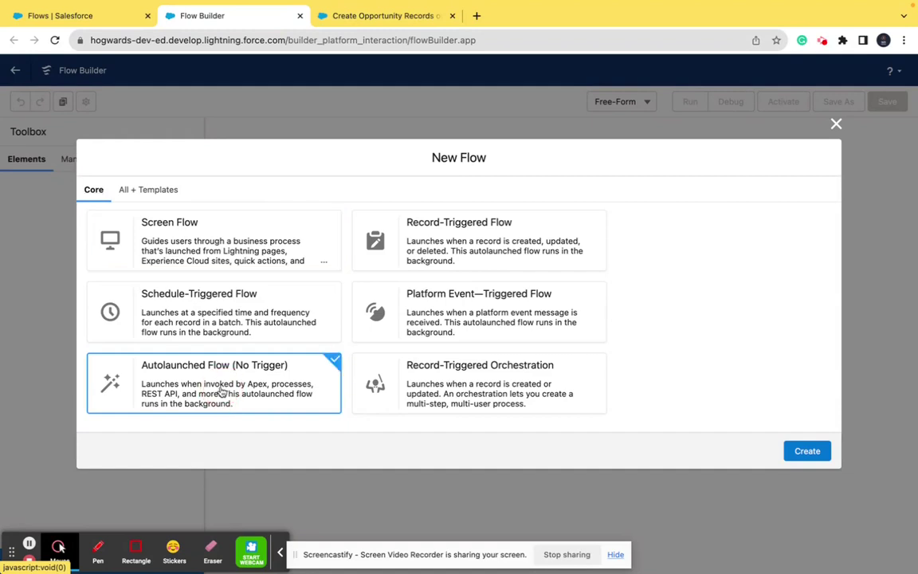
click(808, 454)
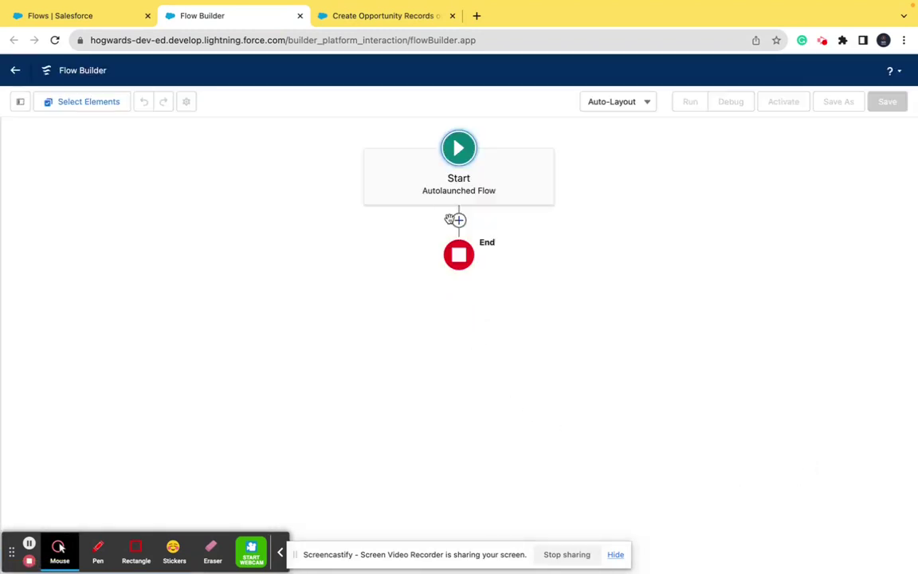
Step: Review the elements available for the autolaunched flow and compare them with the elements of the existing screen flow
click(460, 219)
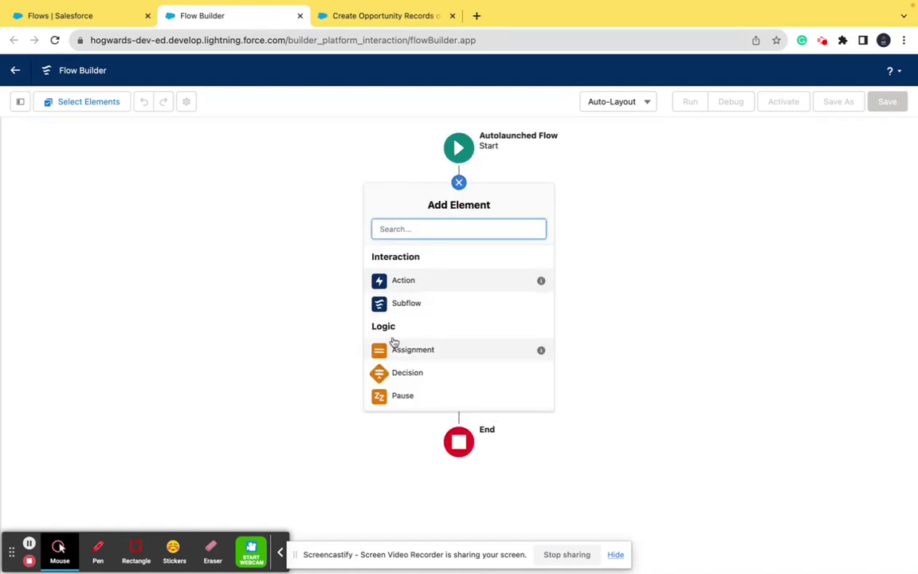
scroll(406, 362, down, 5)
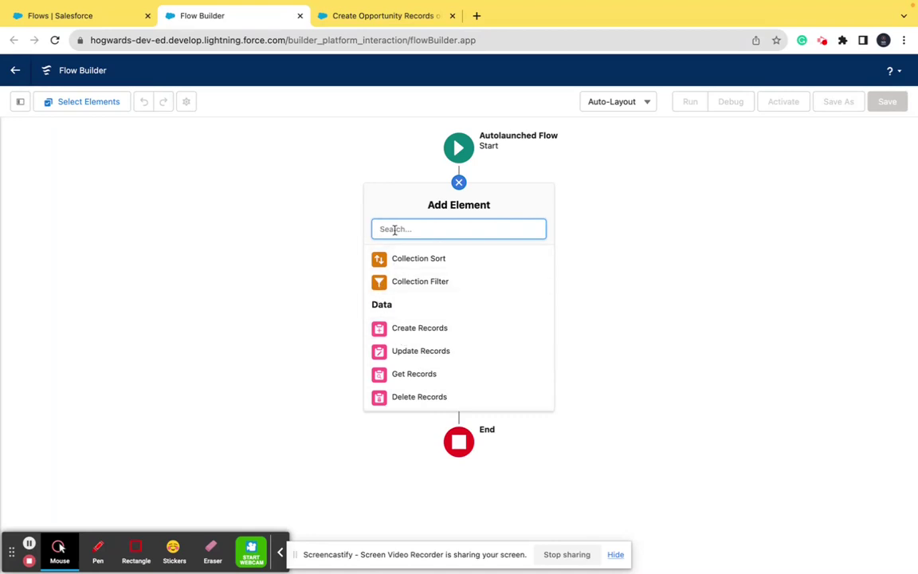
mouse_move(356, 2)
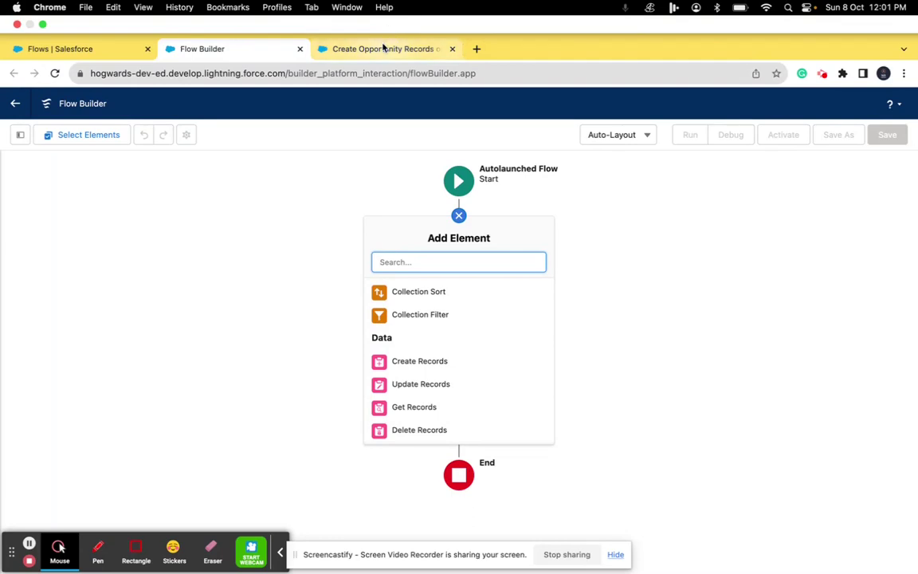
click(383, 47)
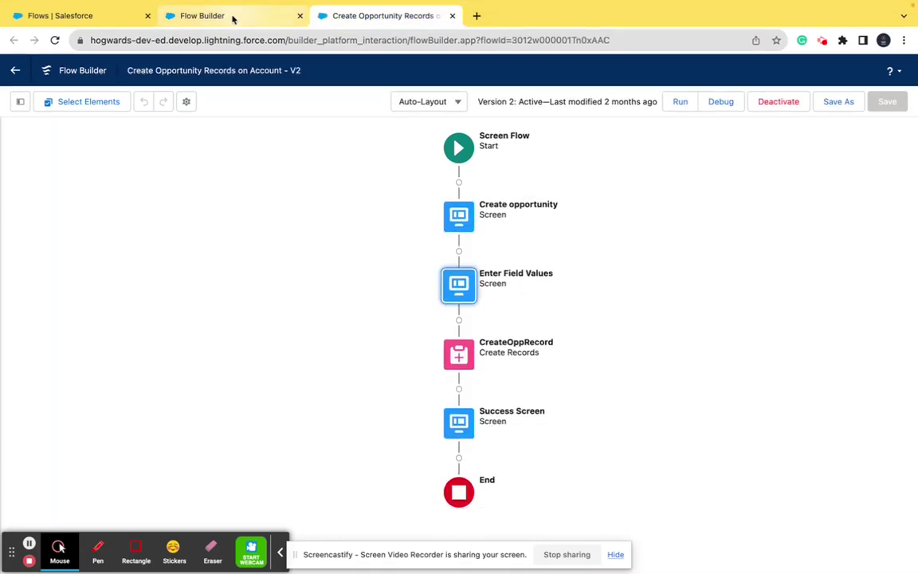
click(232, 16)
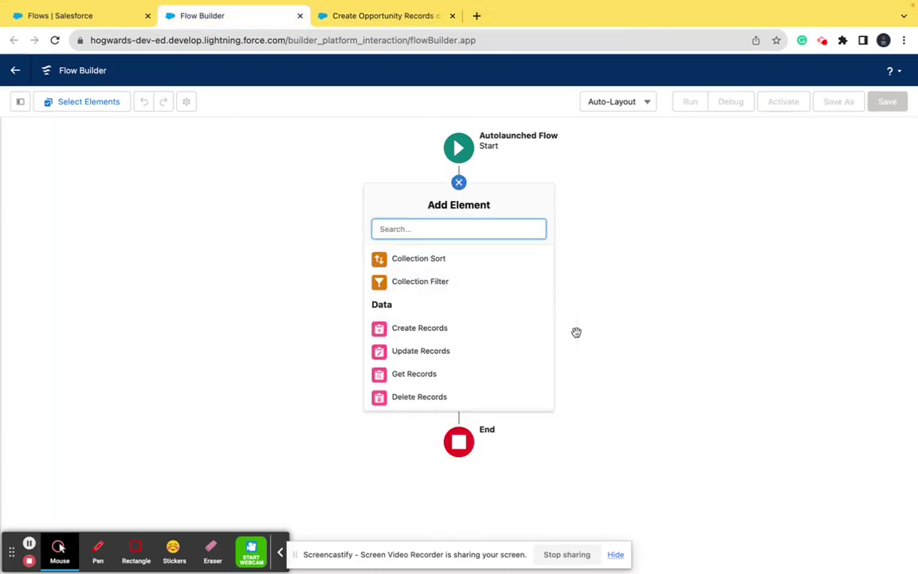
Step: Start a new resource of type Variable in the autolaunched flow
click(20, 101)
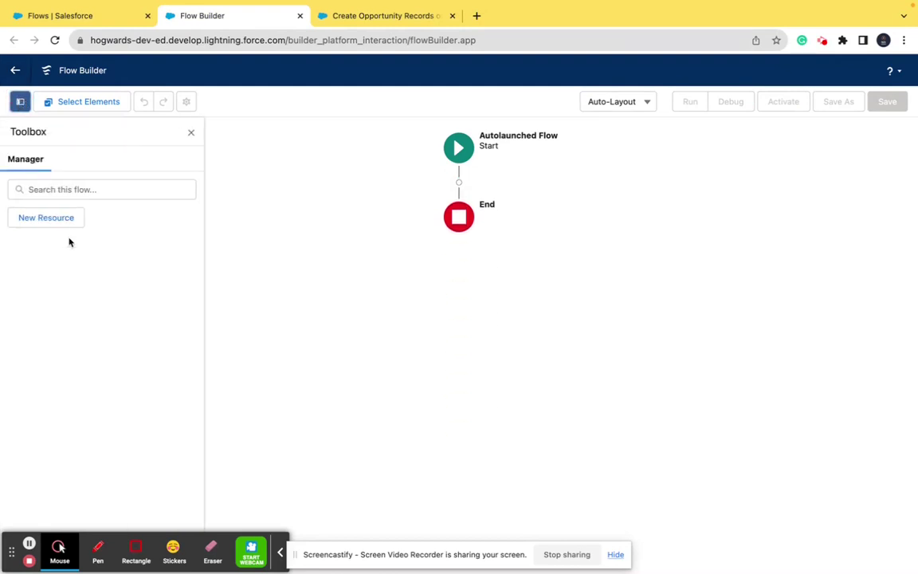
click(48, 218)
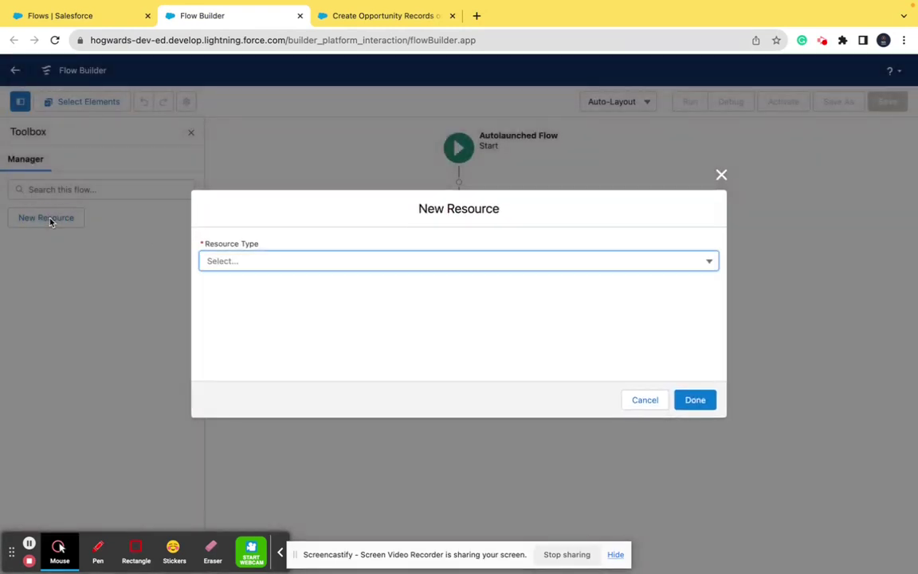
click(244, 263)
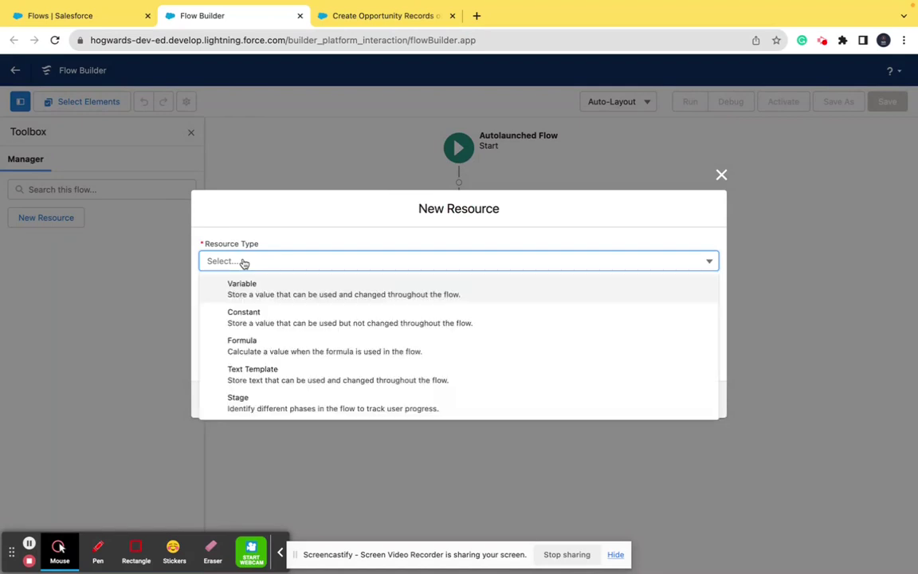
click(278, 286)
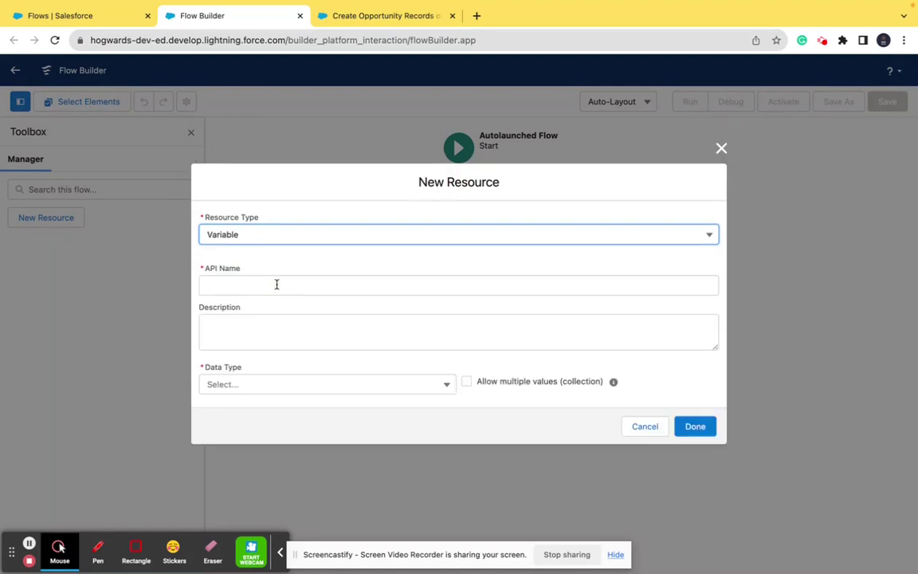
Step: Check which input fields the Enter Field Values screen of the existing flow uses, and return to the new variable
click(344, 11)
click(459, 292)
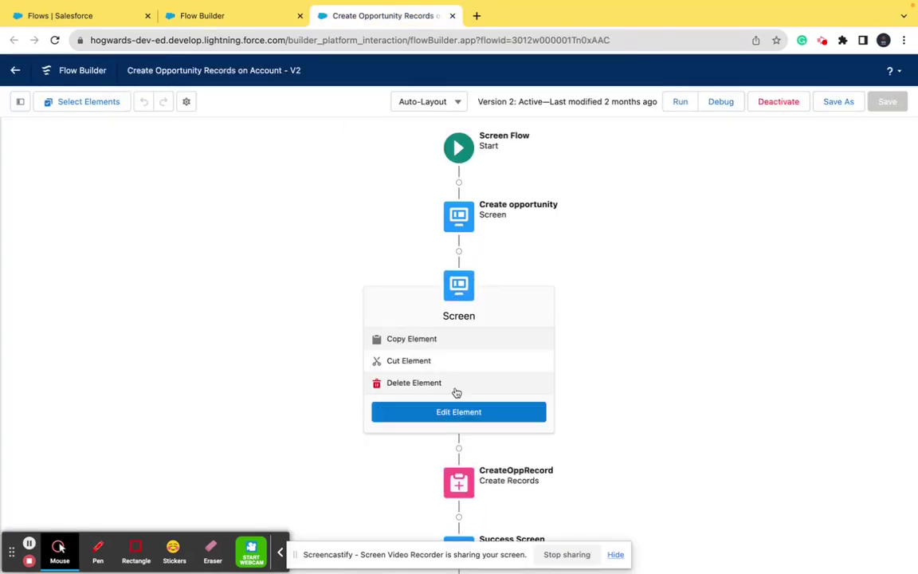
click(459, 412)
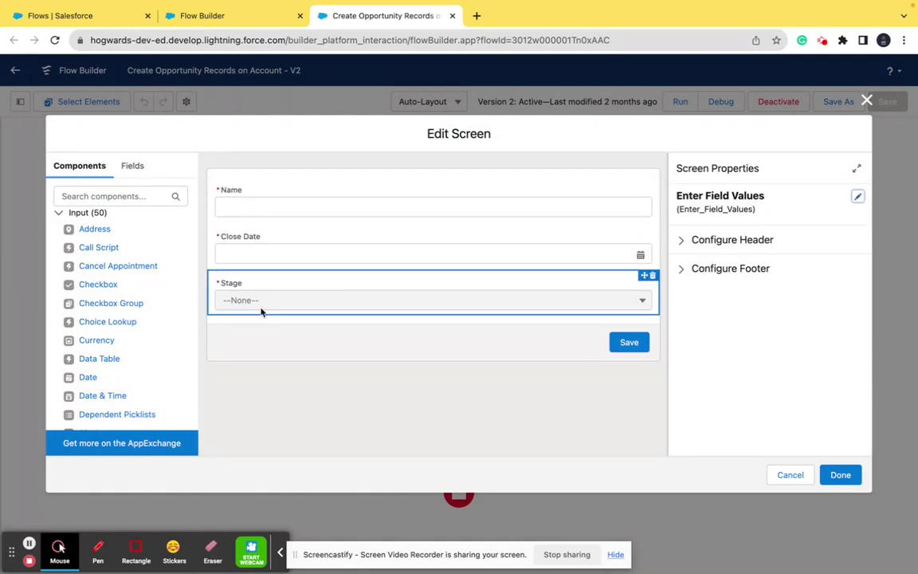
click(232, 15)
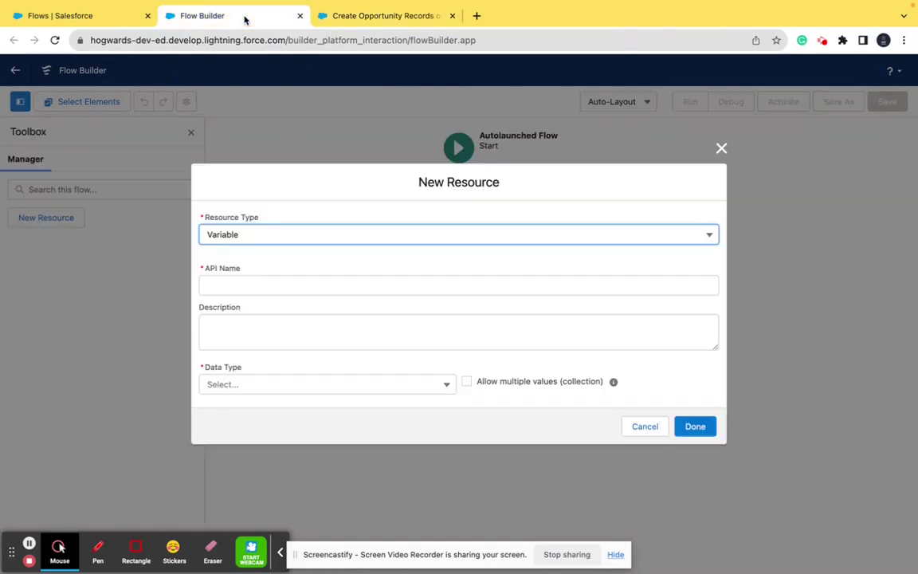
Step: Give the variable the API name Name and data type Text, make it available for input, and save it
click(298, 293)
text(Name)
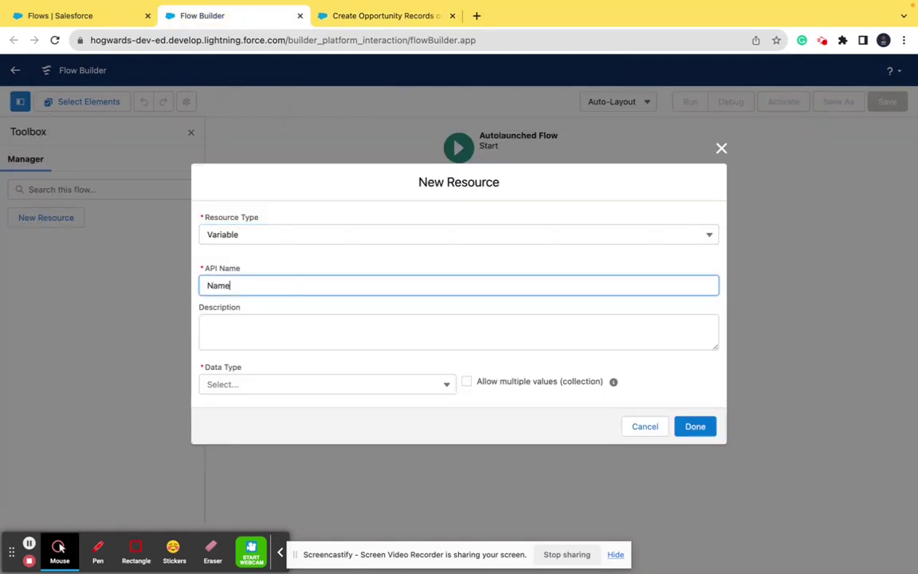
click(311, 385)
scroll(276, 420, down, 1)
scroll(276, 422, down, 1)
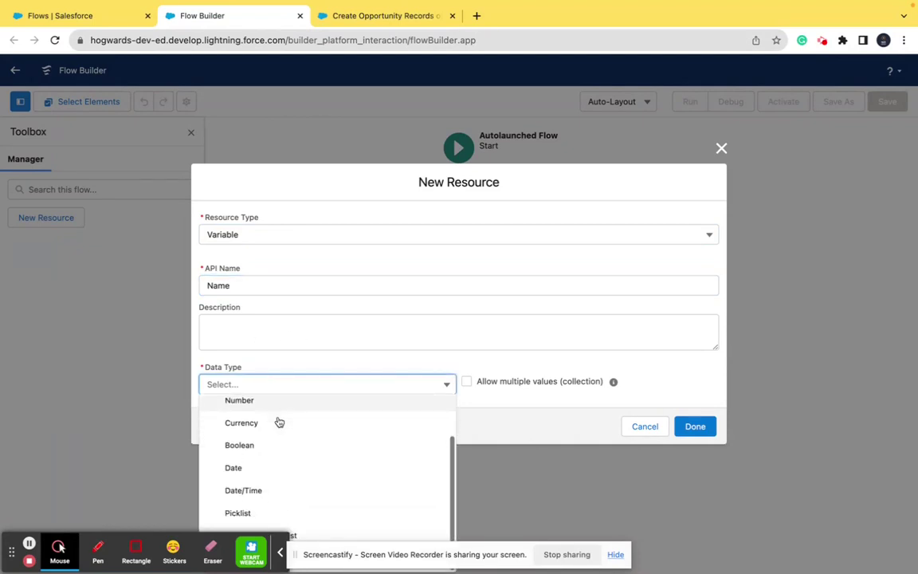
scroll(276, 422, up, 2)
click(247, 411)
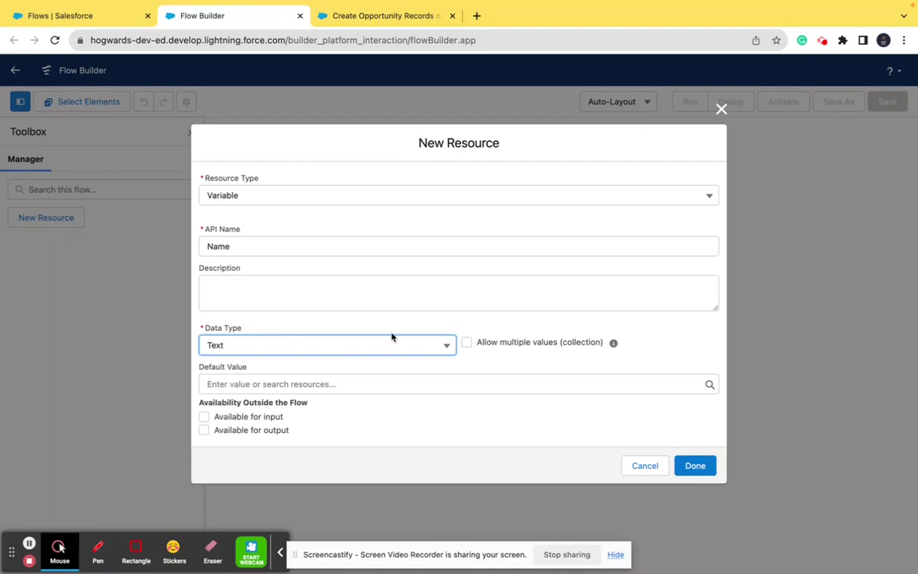
click(204, 416)
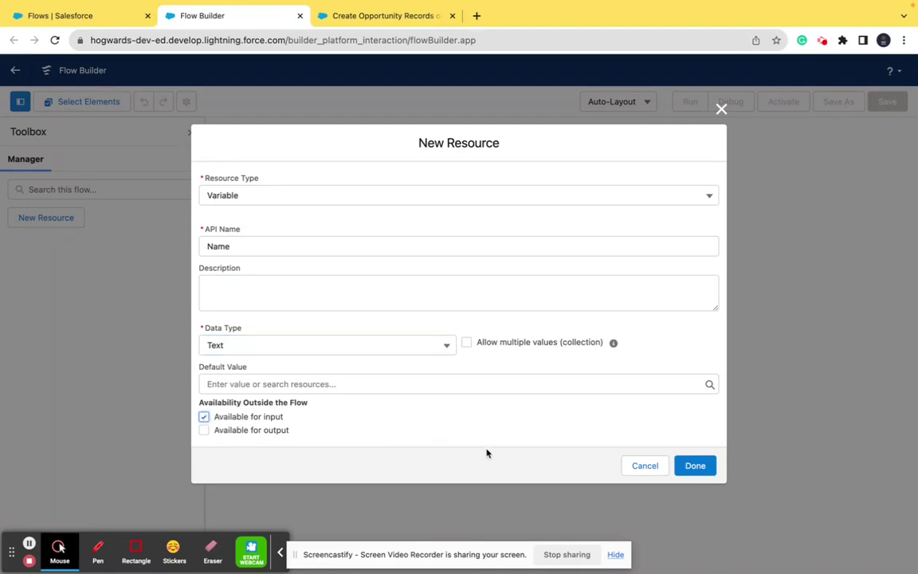
click(705, 465)
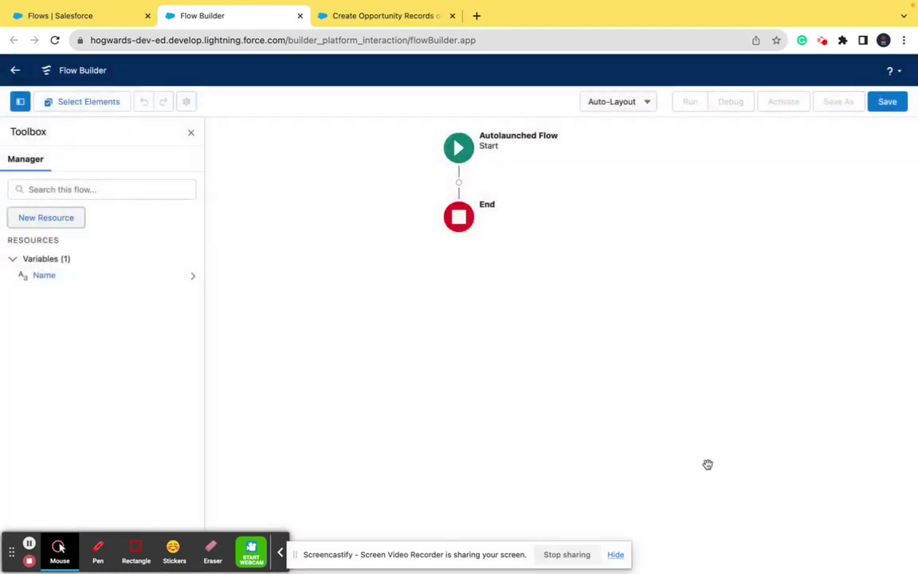
Step: Start a new resource of type Variable in the autolaunched flow with the API name CloseDate
click(48, 218)
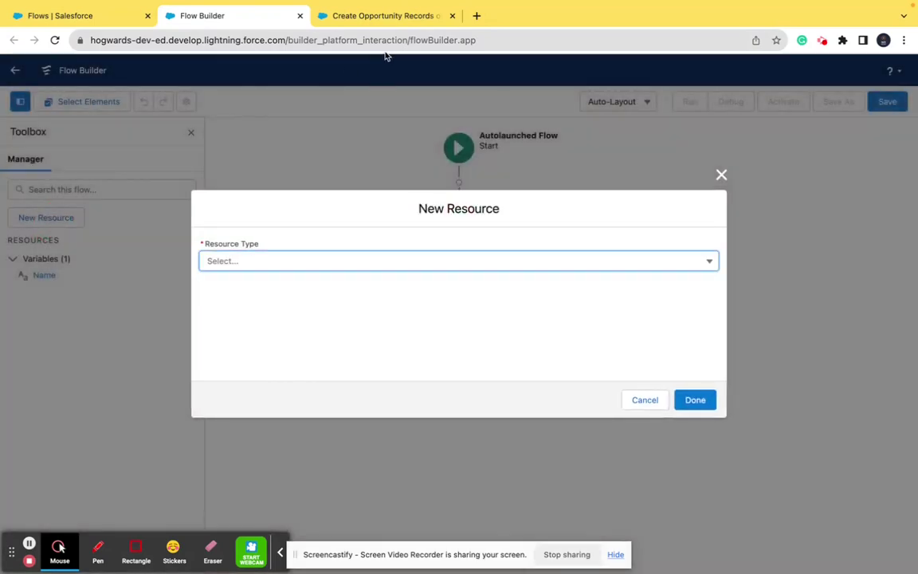
click(379, 17)
click(226, 18)
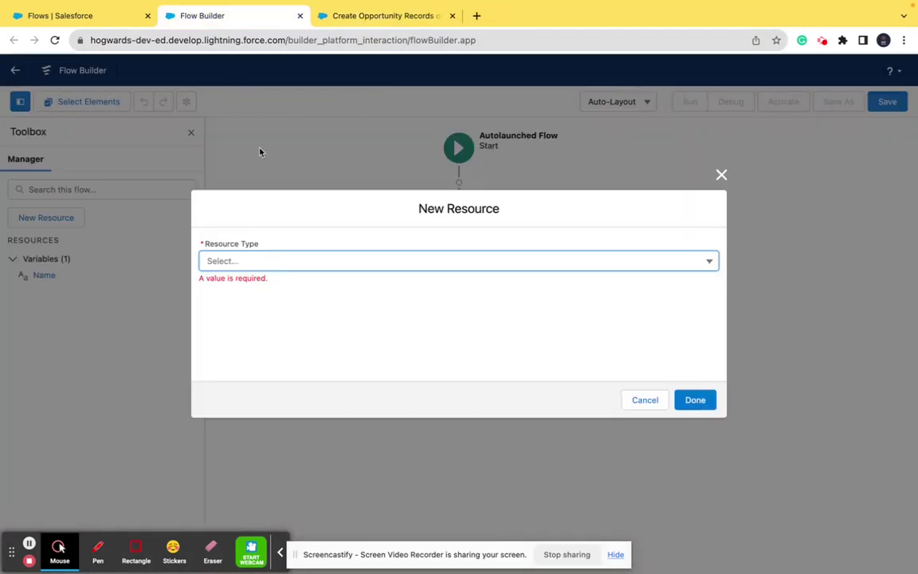
click(259, 256)
click(257, 285)
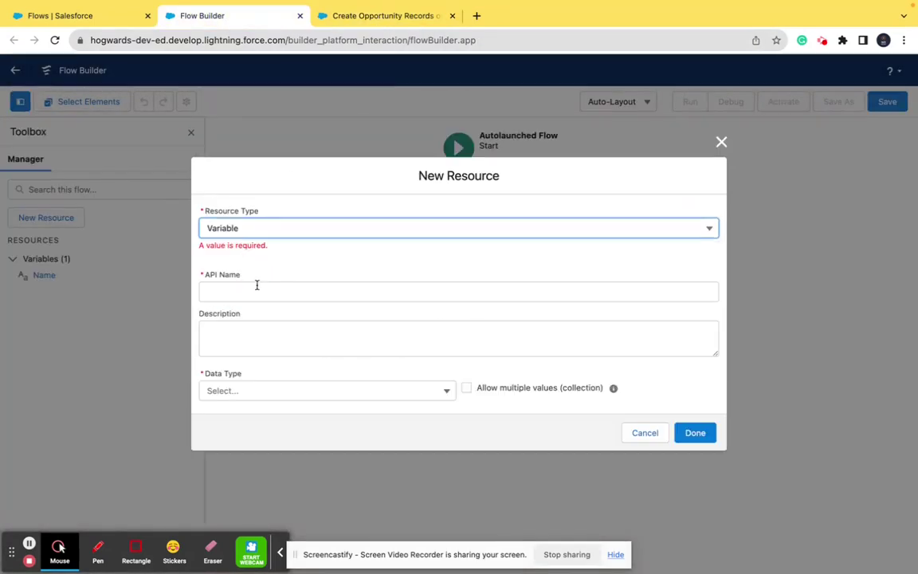
click(254, 292)
text(CloseDate)
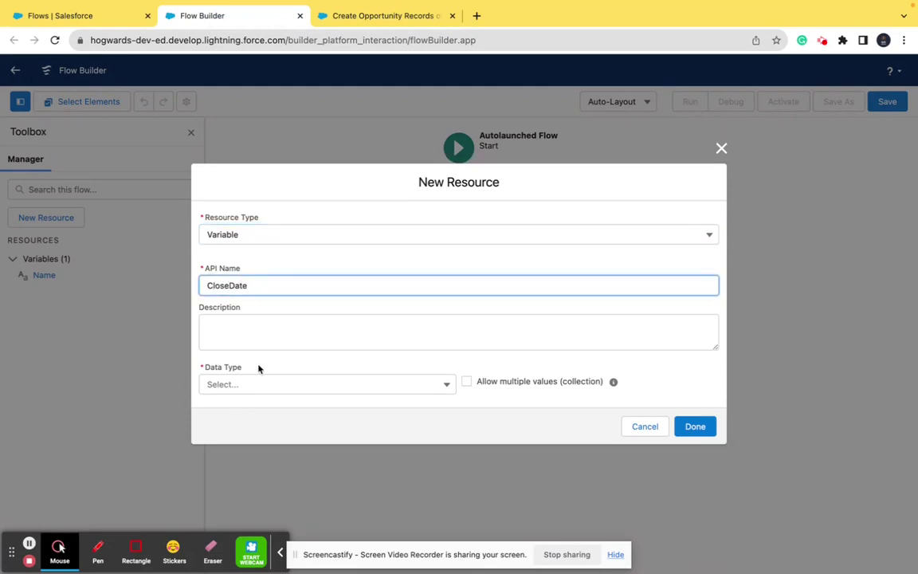
Step: Give the CloseDate variable the data type Text, make it available for input, and save it
click(277, 388)
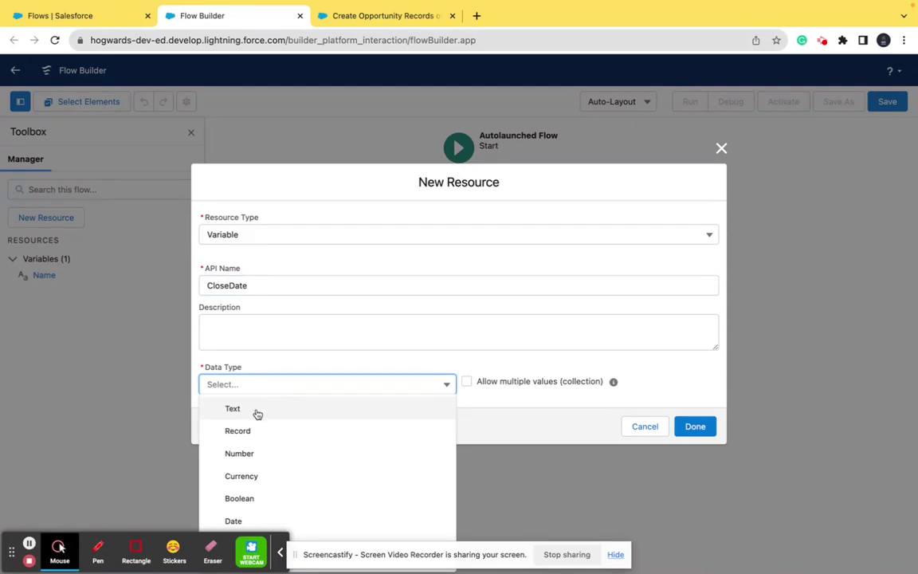
click(257, 411)
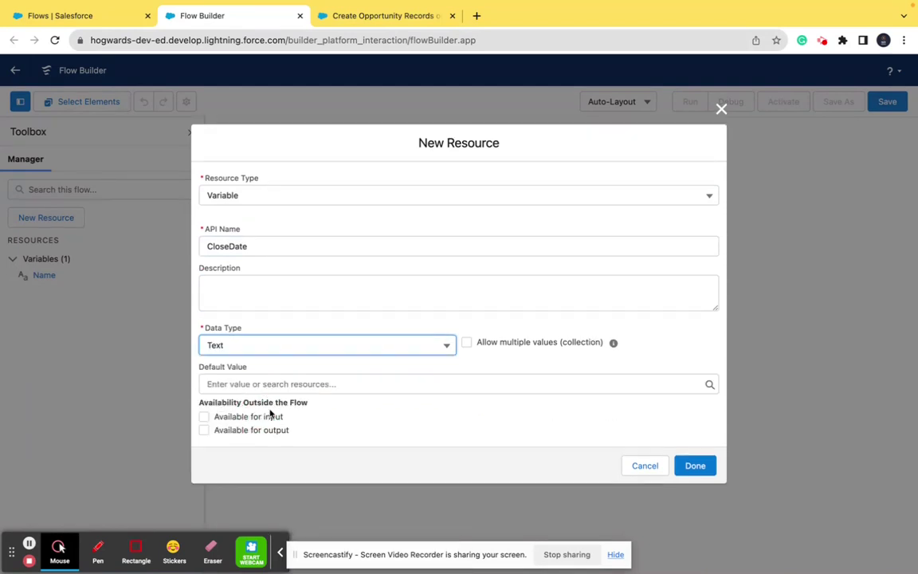
click(204, 416)
click(704, 468)
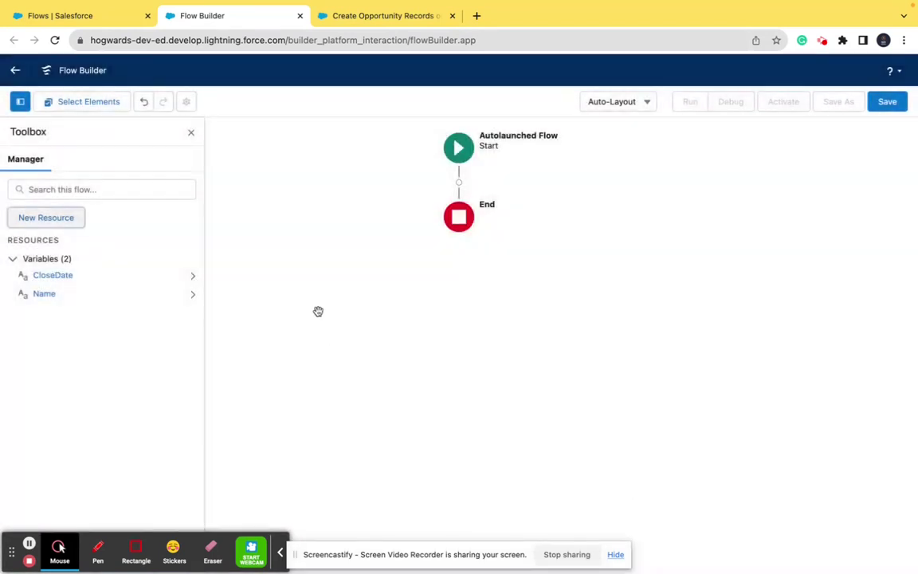
Step: Check the remaining field on the existing flow's screen, and start a new Variable resource with the API name OppStage
click(50, 217)
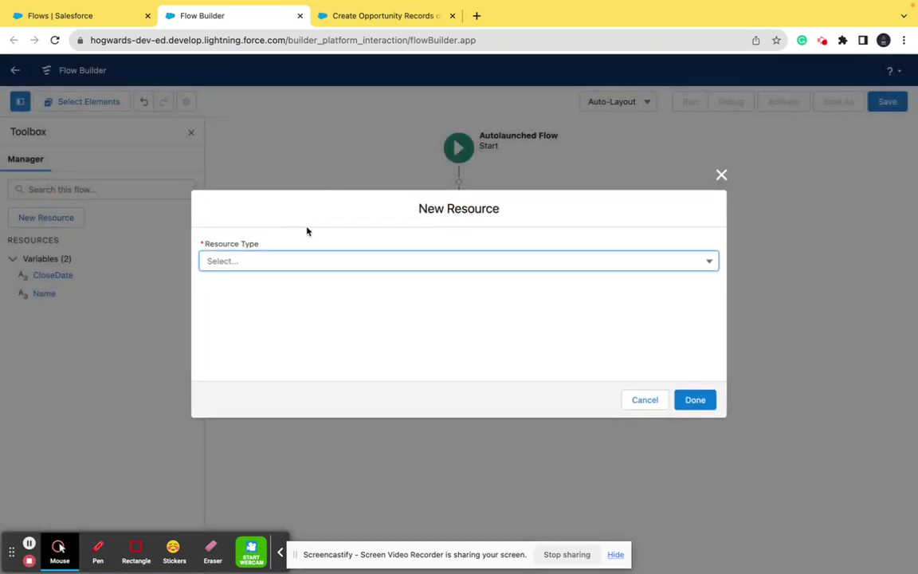
click(370, 22)
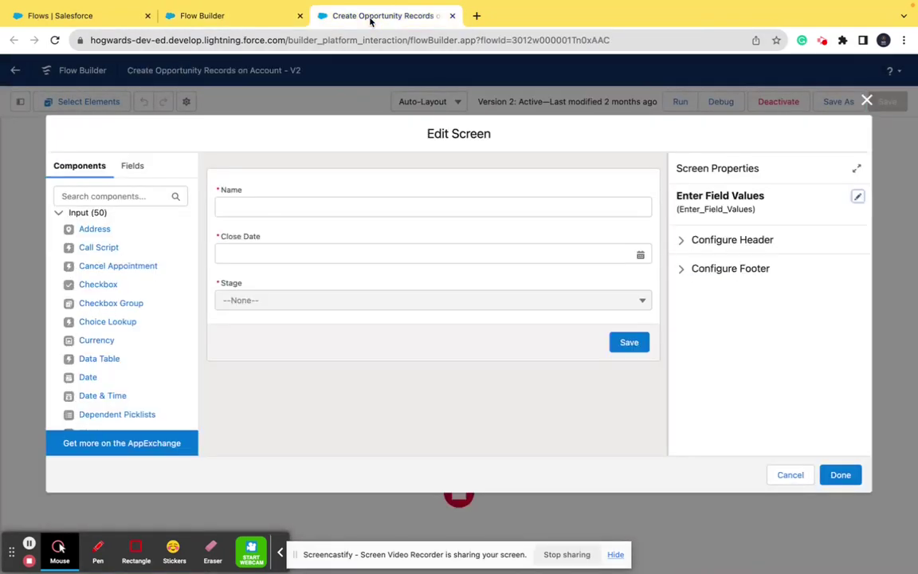
click(249, 18)
click(264, 266)
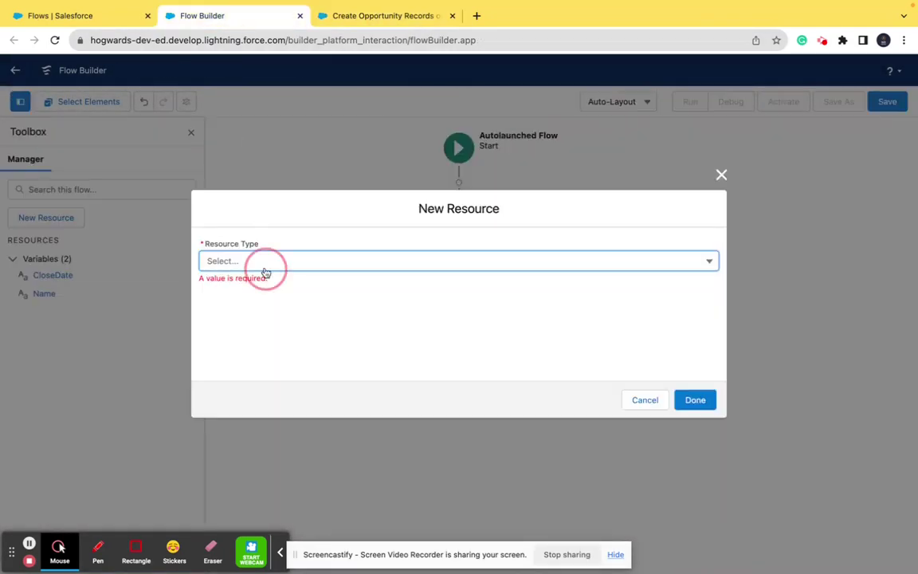
click(271, 290)
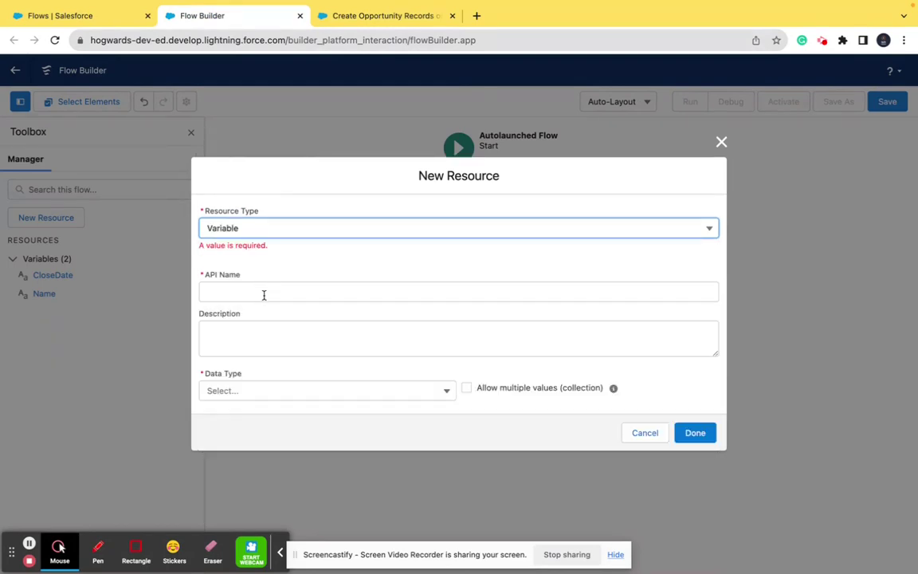
click(263, 294)
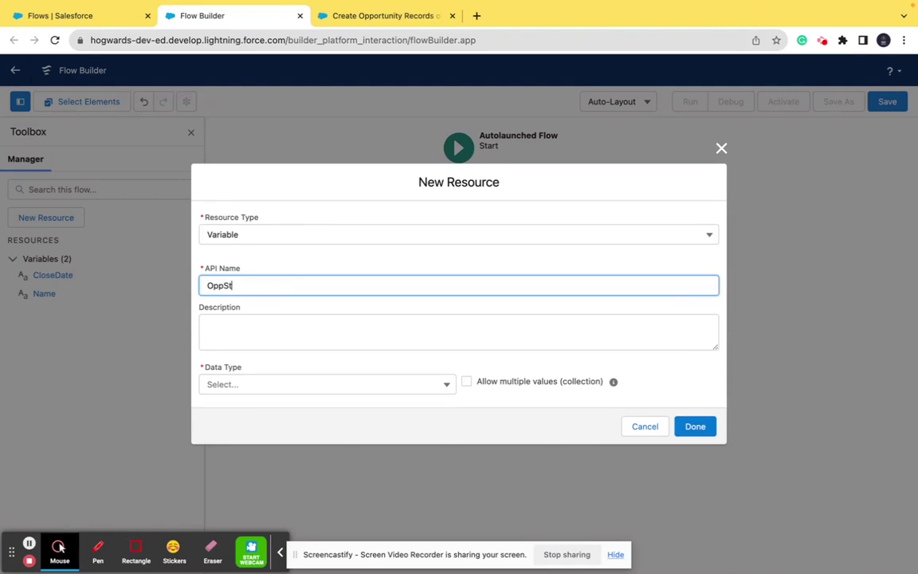
Step: Give the OppStage variable the data type Text, make it available for input, and save it
click(284, 389)
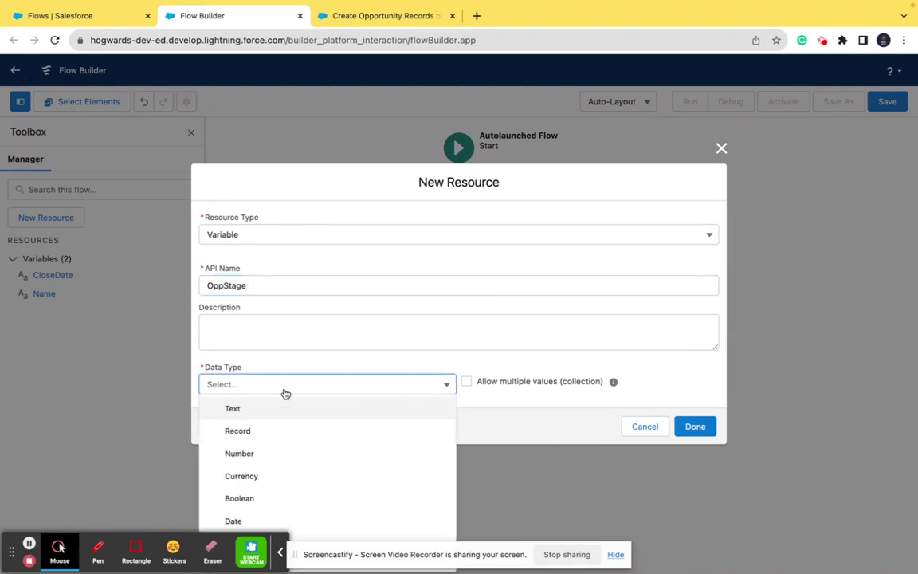
click(266, 408)
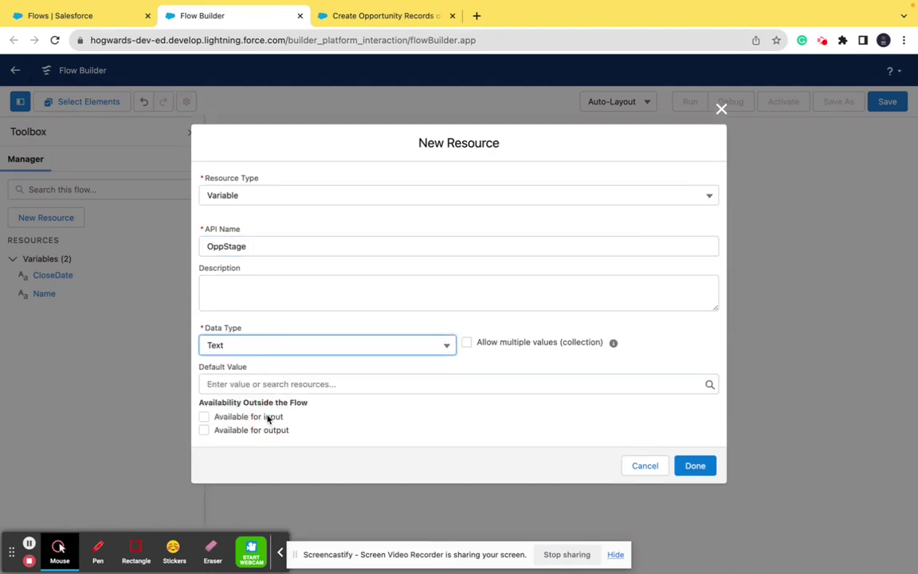
click(203, 417)
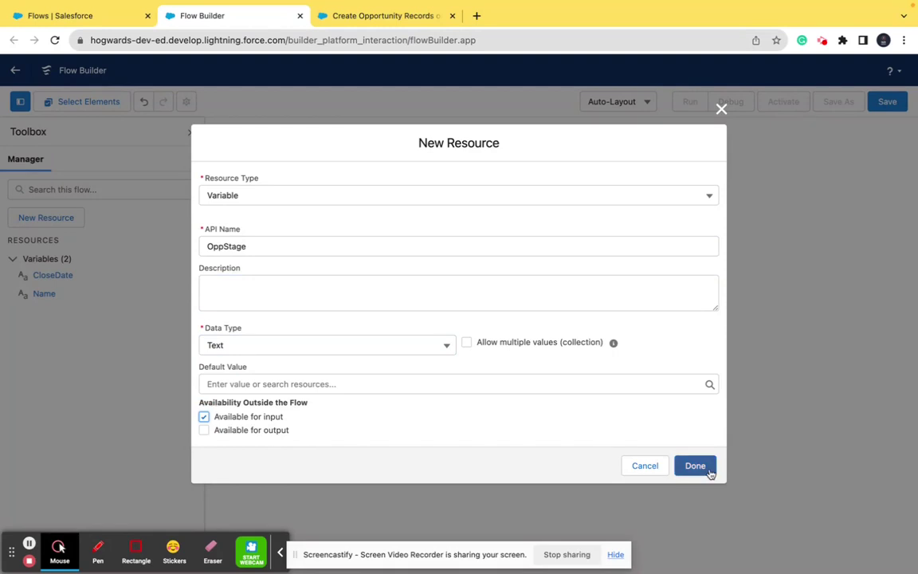
click(695, 466)
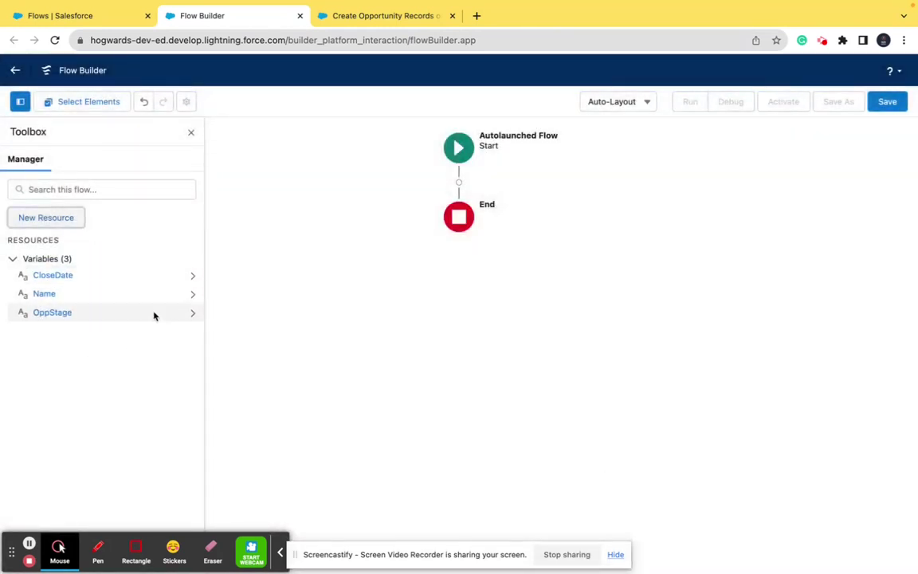
Step: Start another resource of type Variable with the API name Opportunity
click(54, 219)
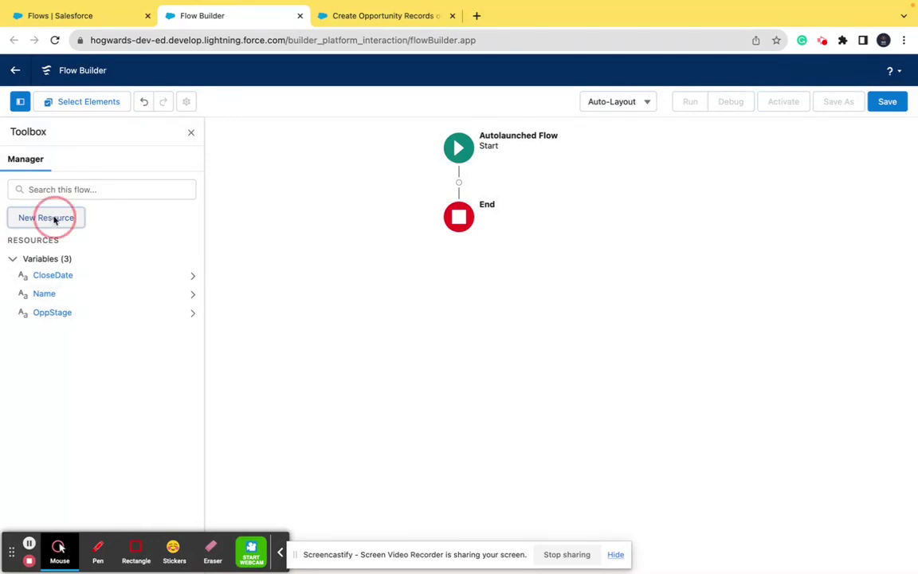
click(305, 273)
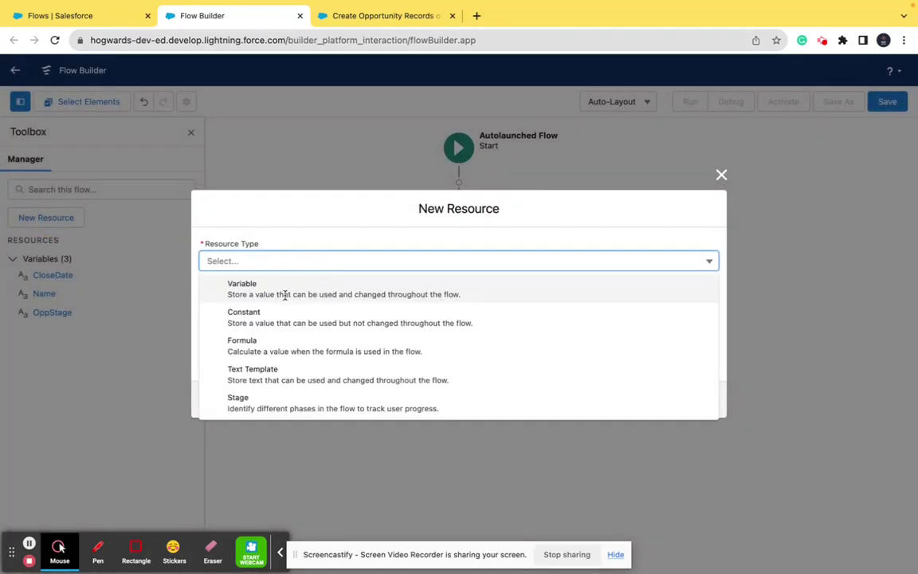
click(280, 295)
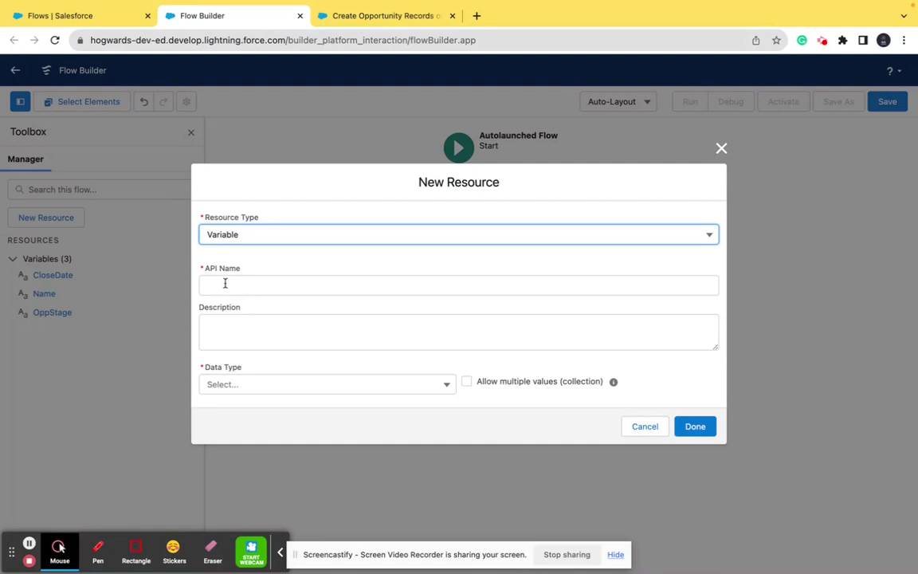
click(259, 237)
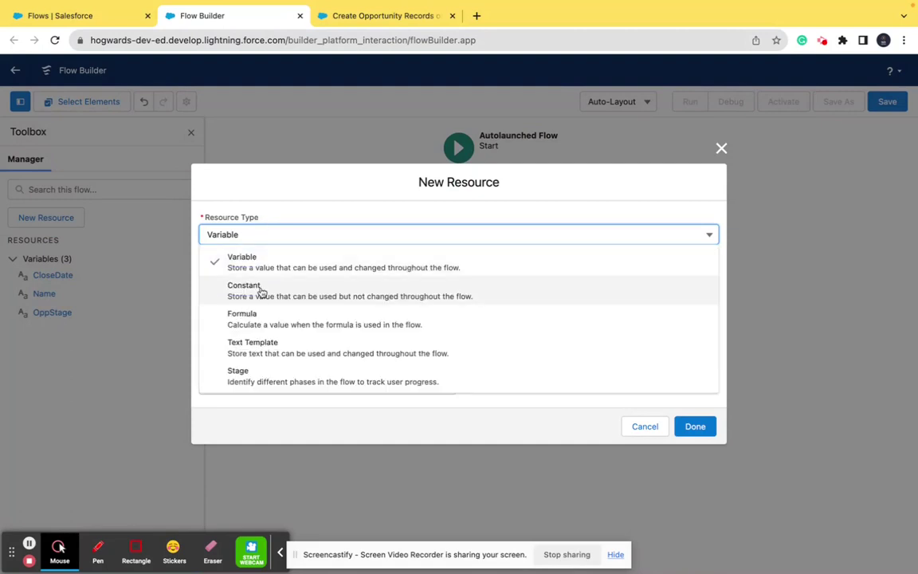
click(242, 266)
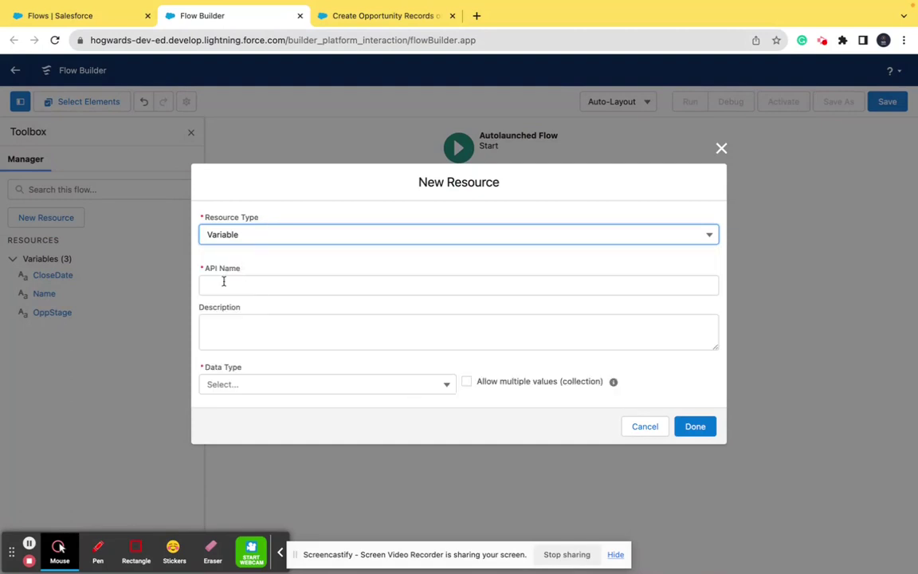
click(224, 282)
text(Opportunity)
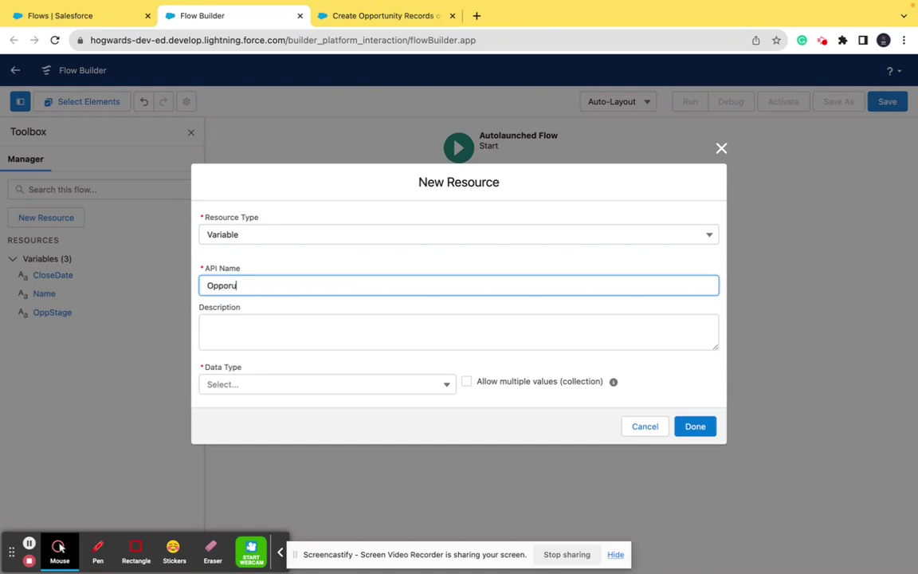
click(232, 285)
text(t)
Step: Make the Opportunity variable a Record of the Opportunity object, available for input, and save it
click(277, 383)
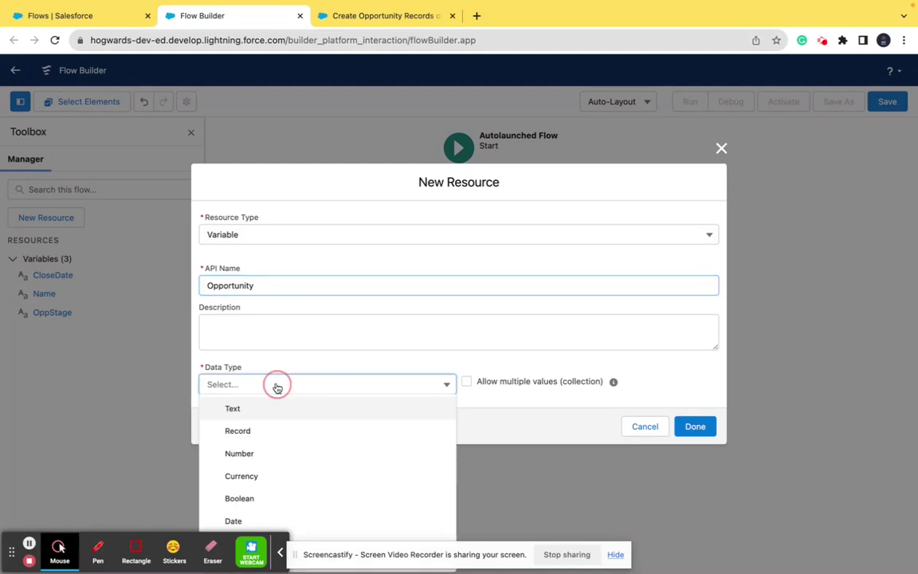
scroll(273, 446, down, 1)
scroll(257, 426, up, 1)
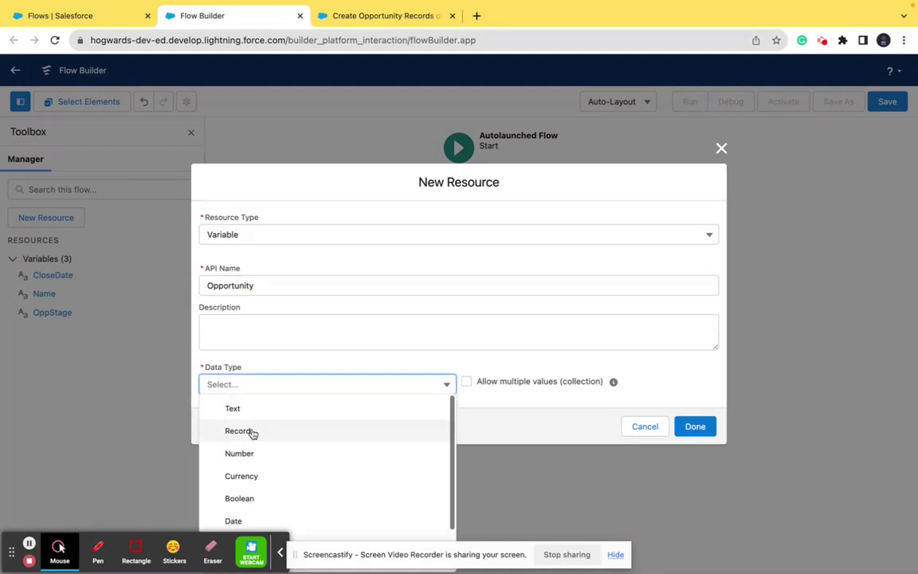
click(252, 431)
click(244, 384)
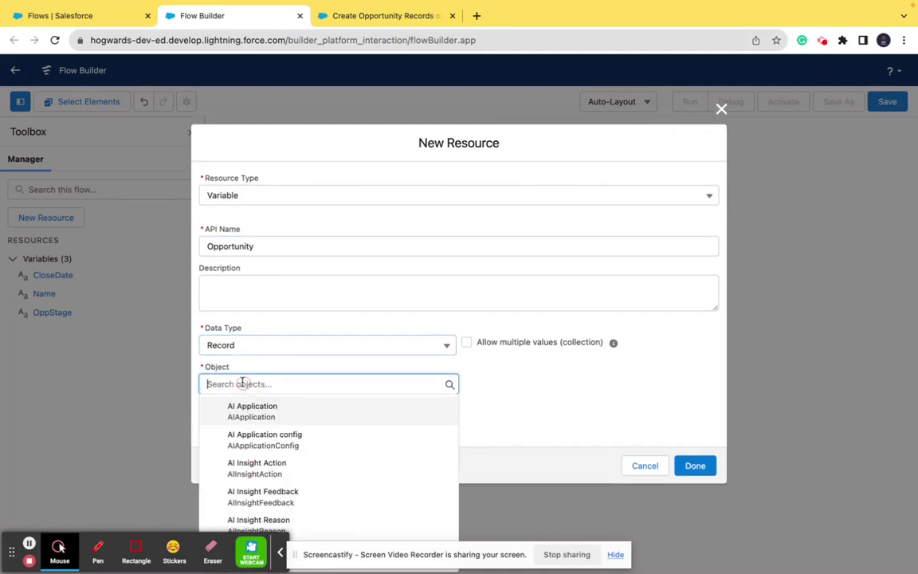
text(Opp)
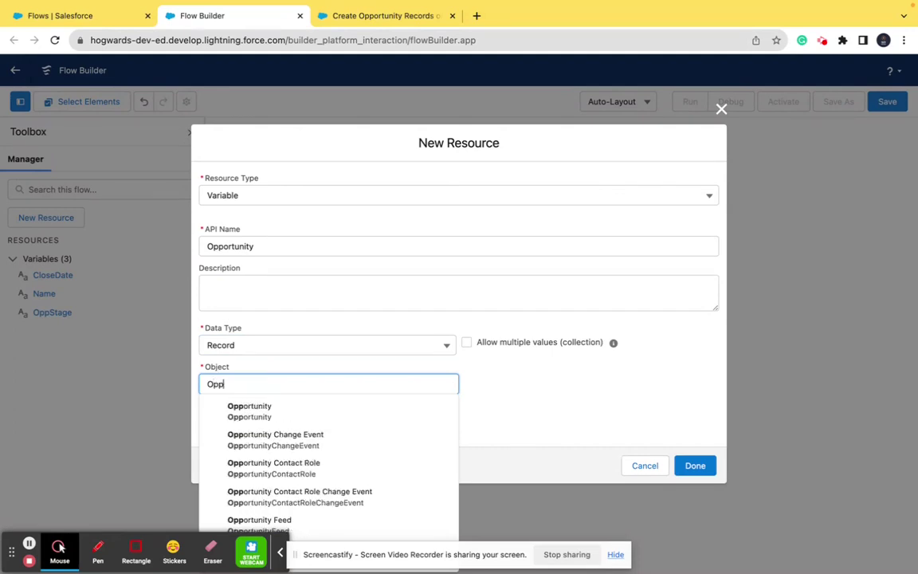
click(295, 412)
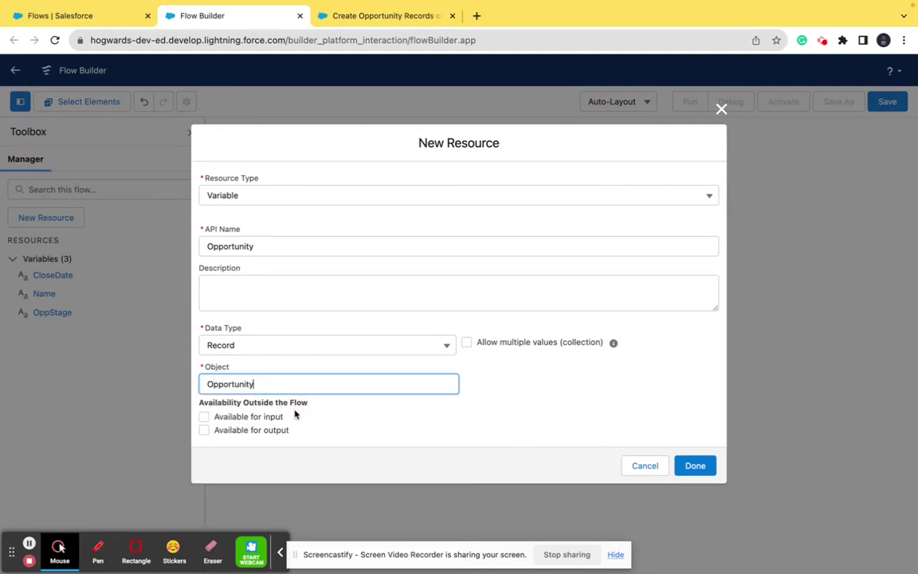
click(204, 417)
click(704, 465)
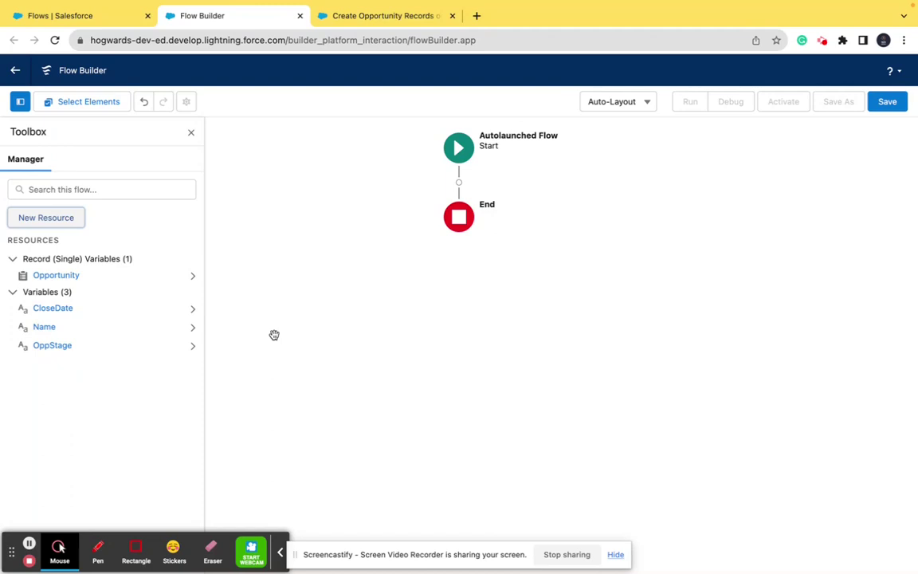
Step: Close the Enter Field Values screen editor in the existing flow and return to the autolaunched flow
click(340, 17)
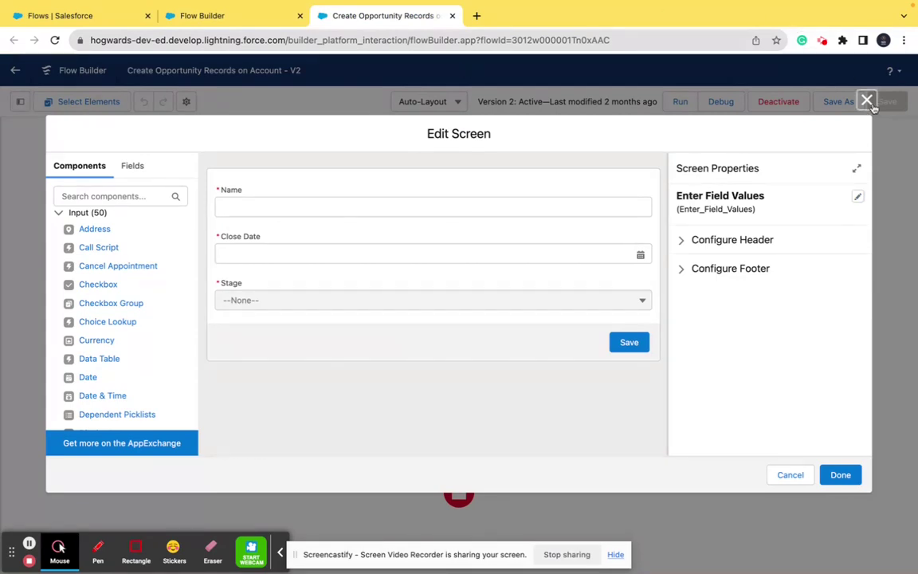
key(Escape)
click(259, 19)
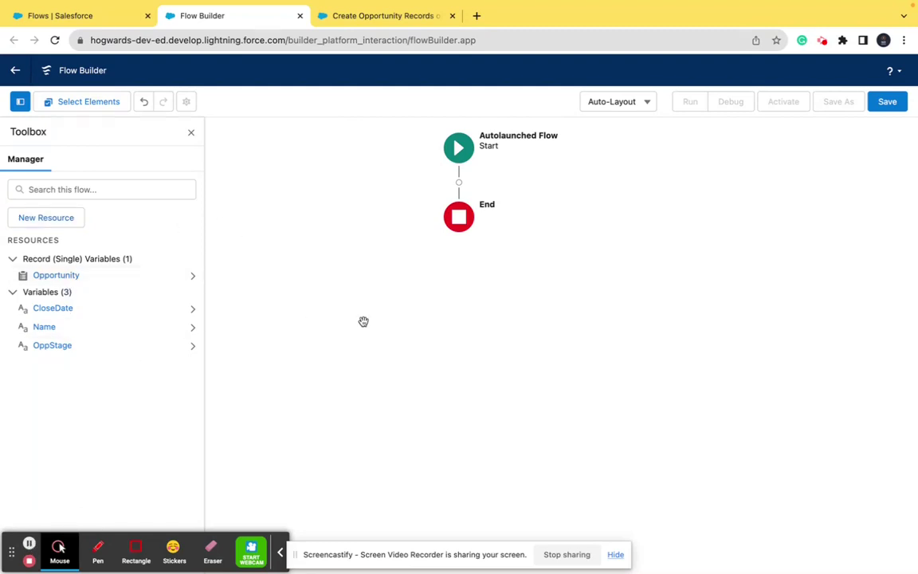
Step: Add an Assignment element between Start and End, labelled "Assigning opp values" with the API name Assigning_opp_values
click(459, 183)
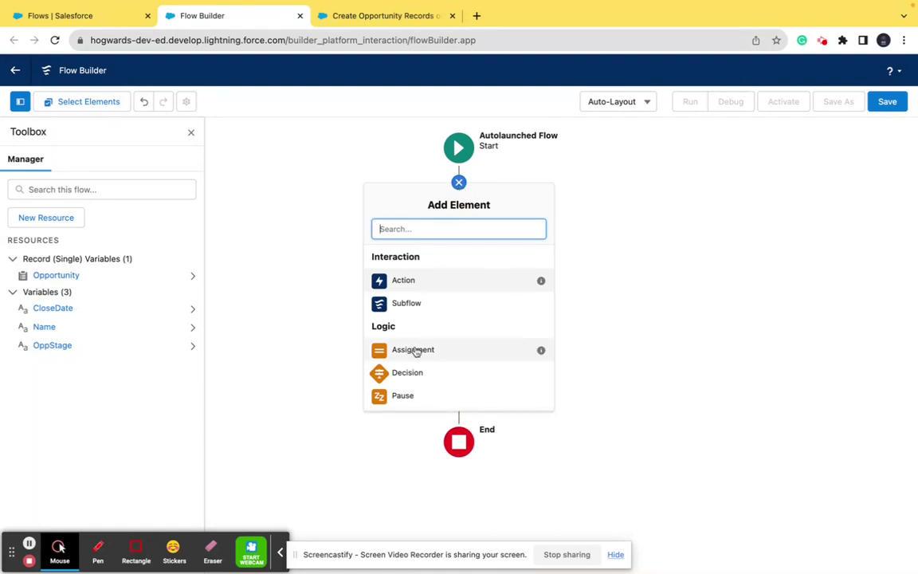
click(412, 350)
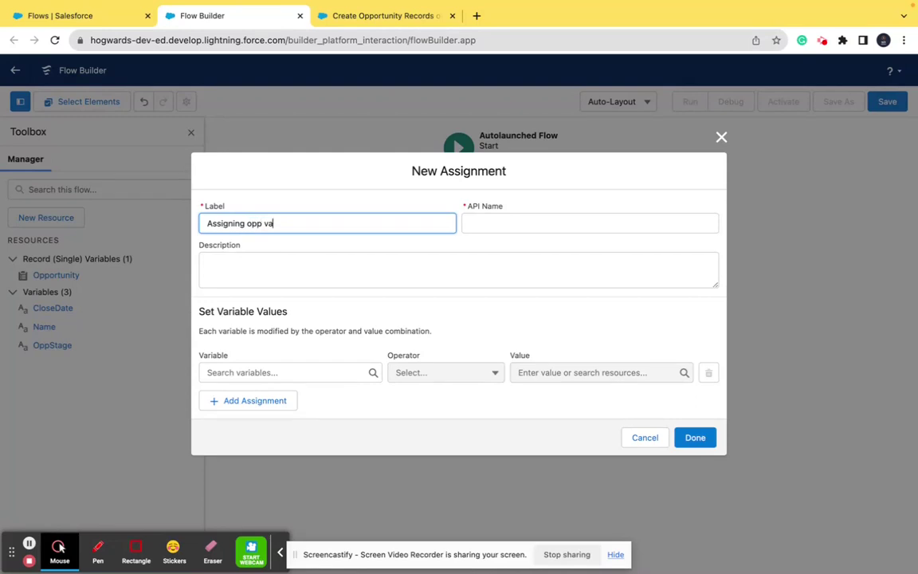
click(522, 223)
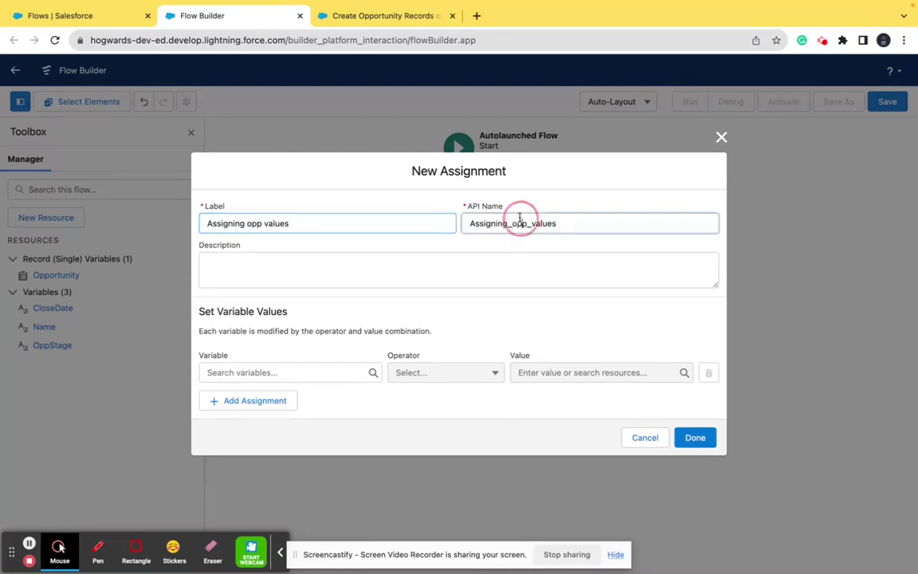
Step: Choose the Name field of the Opportunity record variable as the first assignment's variable
click(295, 368)
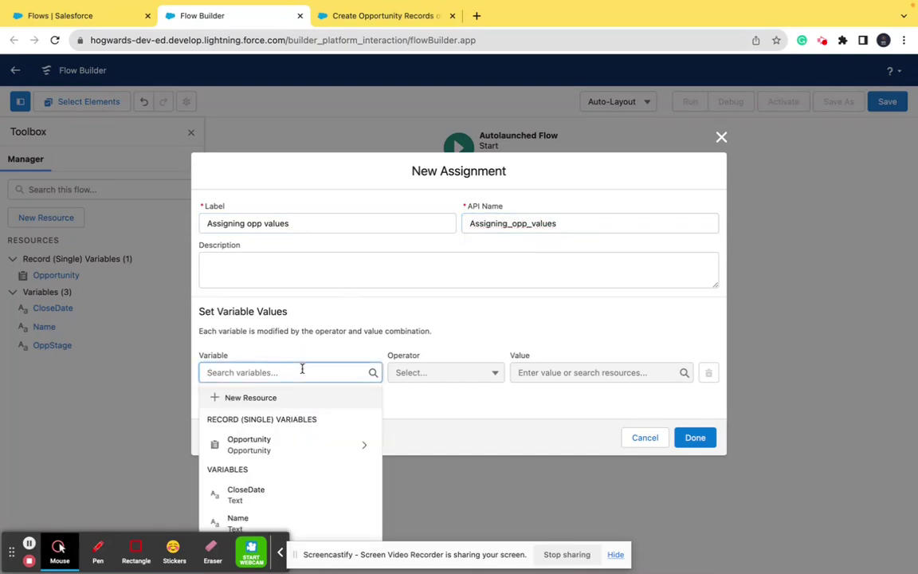
scroll(298, 437, down, 1)
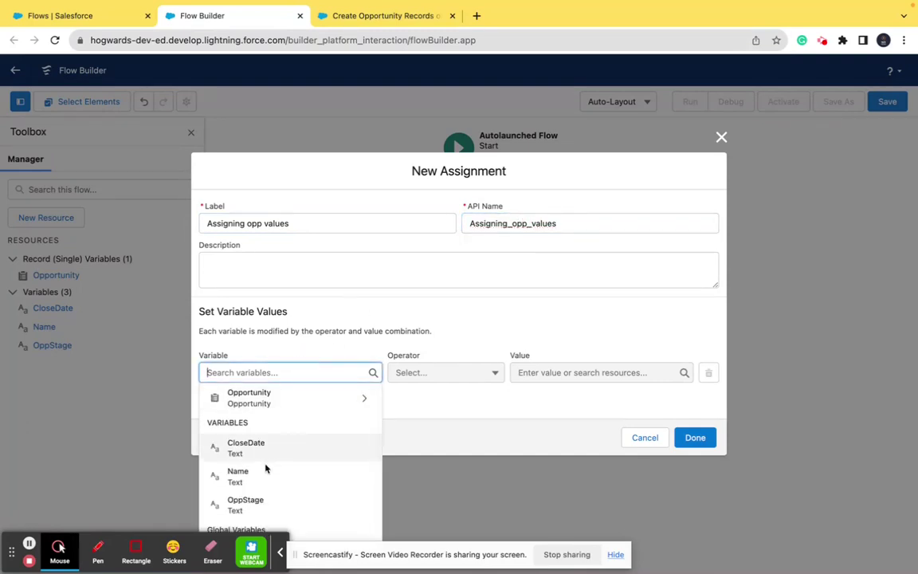
click(285, 406)
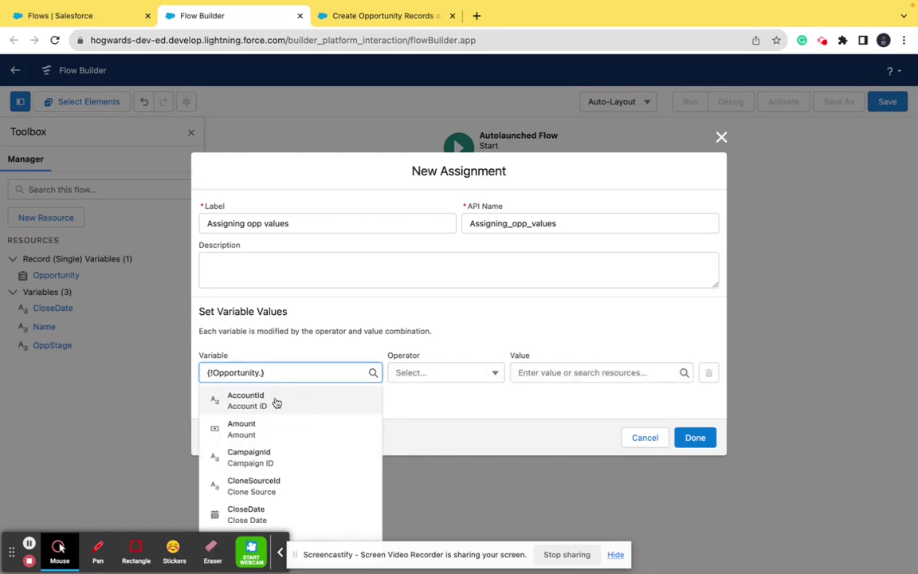
text(name)
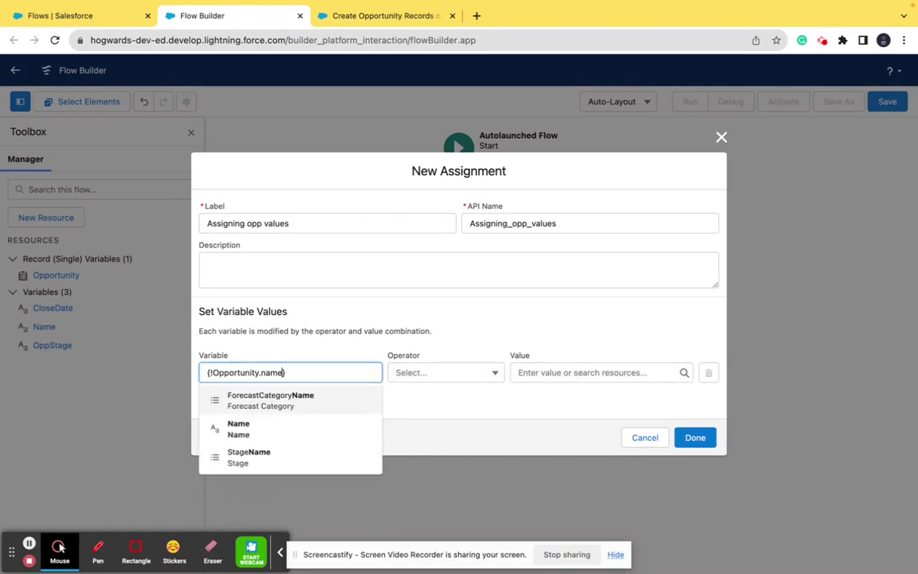
click(269, 433)
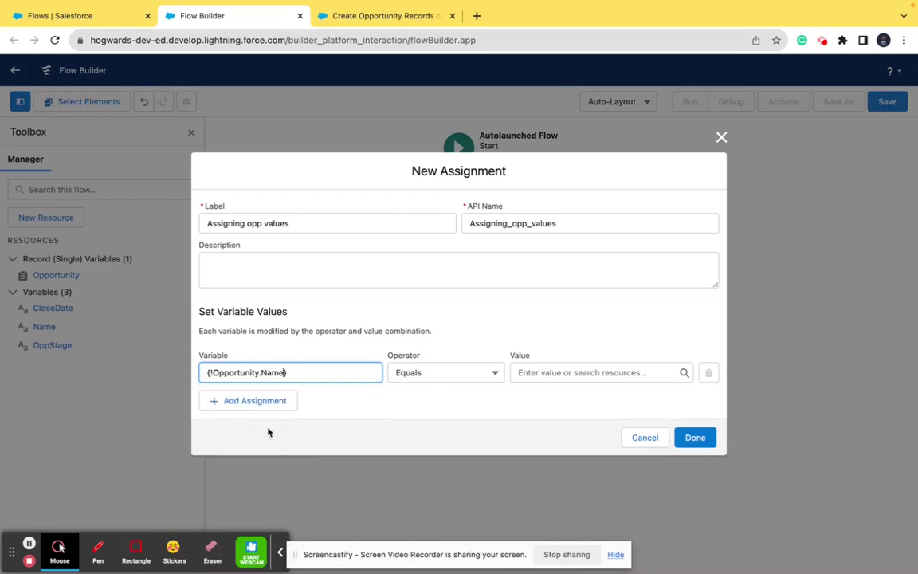
Step: Give the Opportunity > Name assignment the Add operator and the Name text variable as its value
click(494, 373)
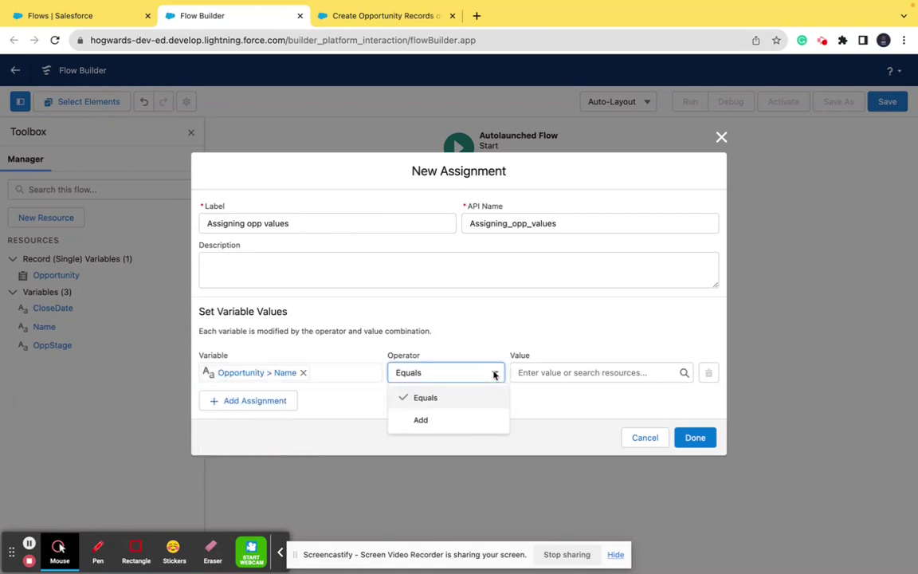
click(459, 420)
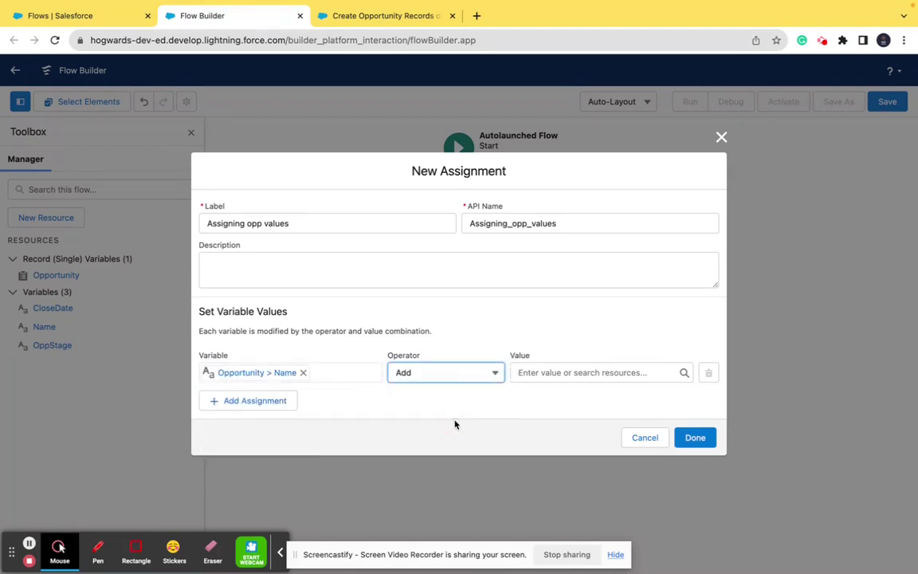
click(554, 374)
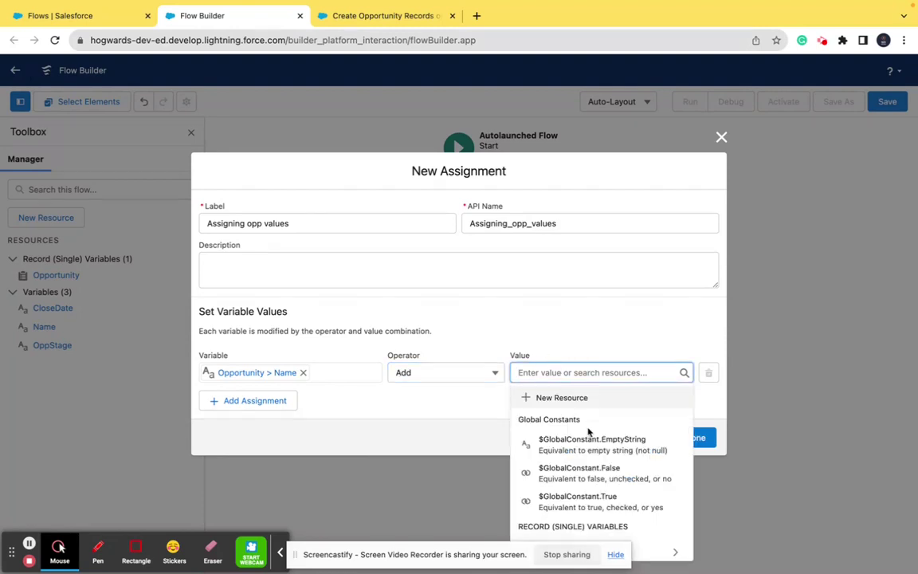
scroll(588, 431, down, 5)
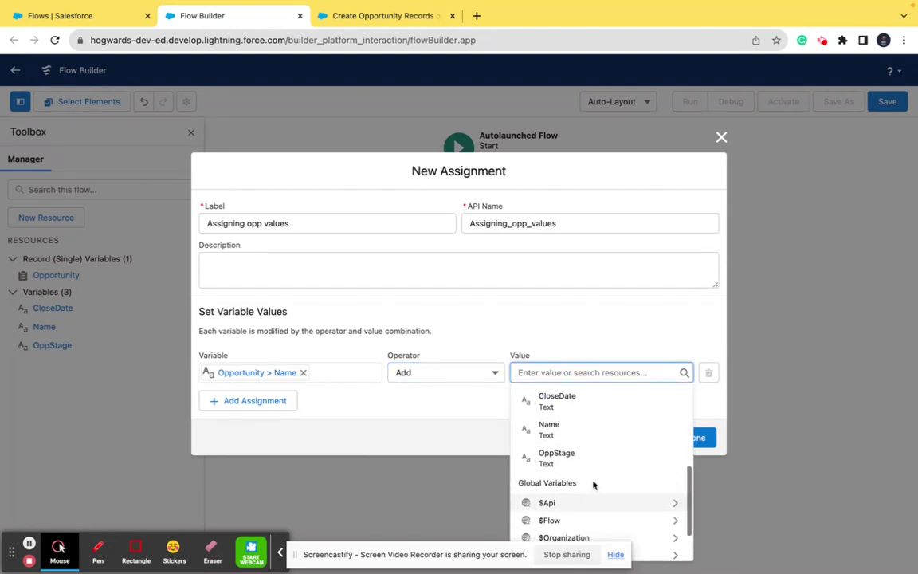
click(556, 427)
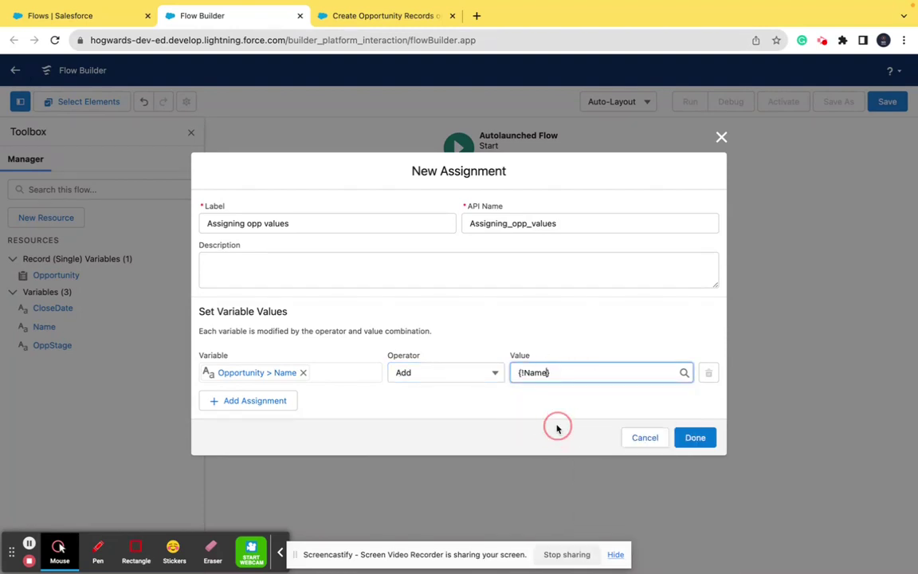
Step: Add a second assignment row and choose the CloseDate field of the Opportunity record variable as its variable
click(242, 400)
click(250, 393)
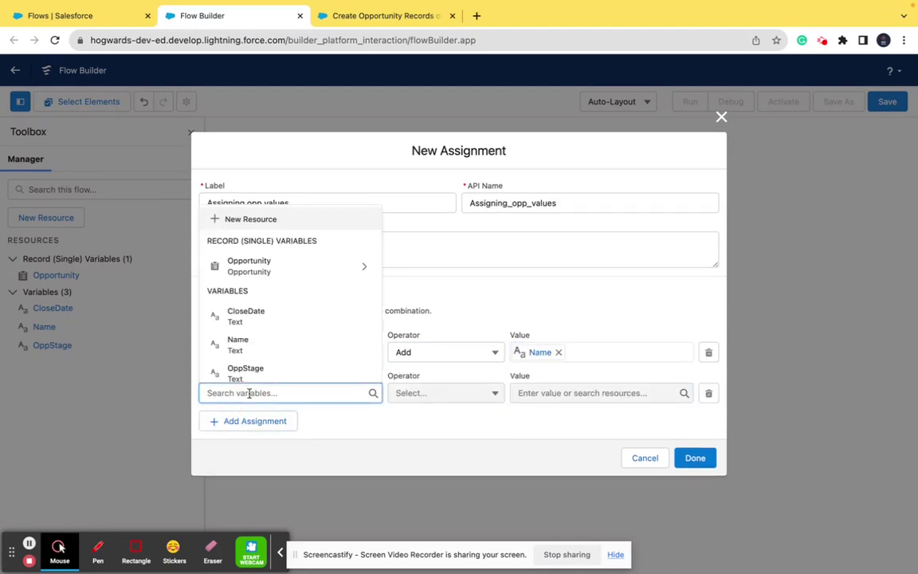
text(op)
key(BackSpace)
key(BackSpace)
text(op)
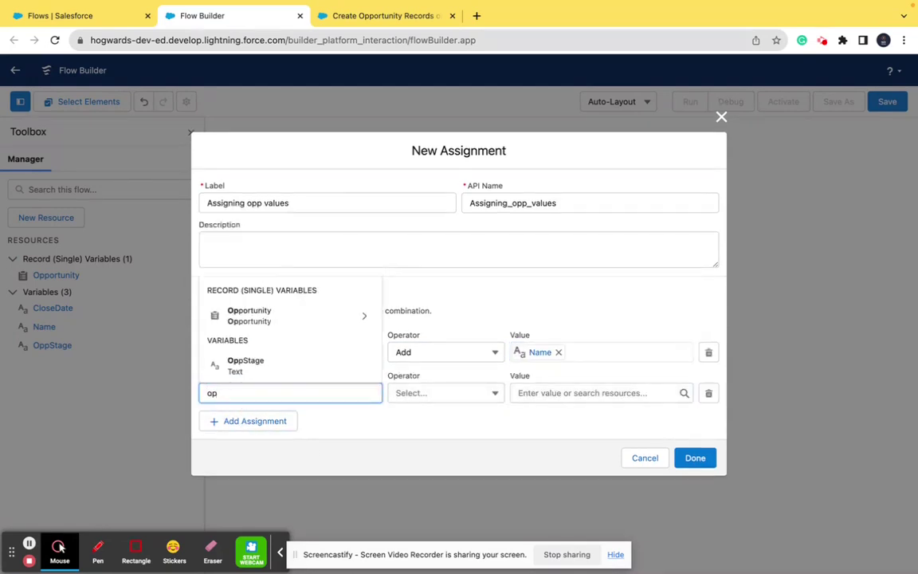
text(p)
click(365, 317)
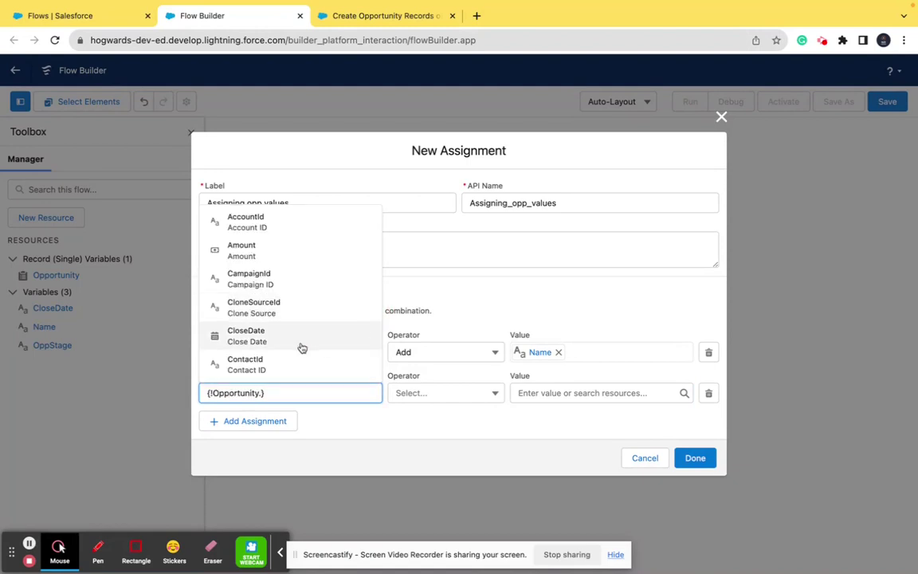
scroll(302, 347, down, 2)
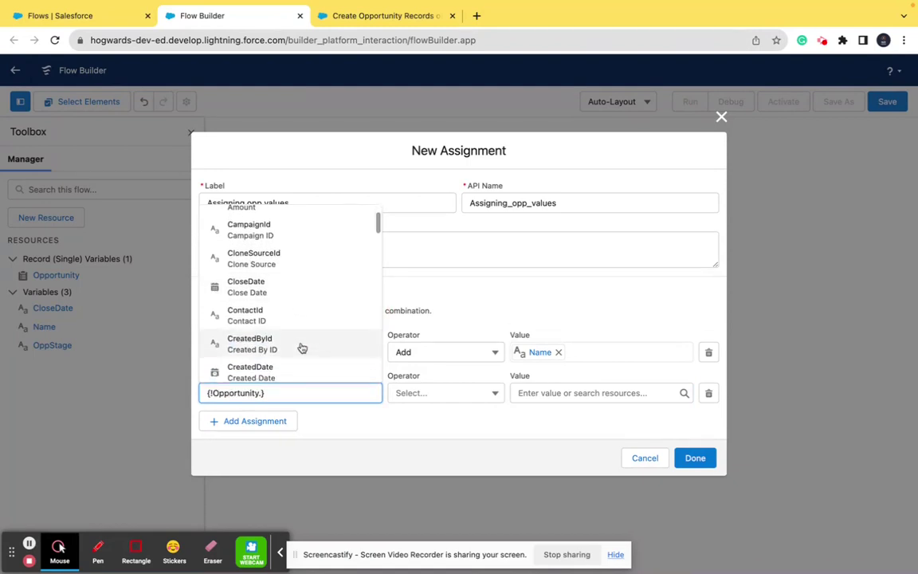
text(clo)
click(246, 307)
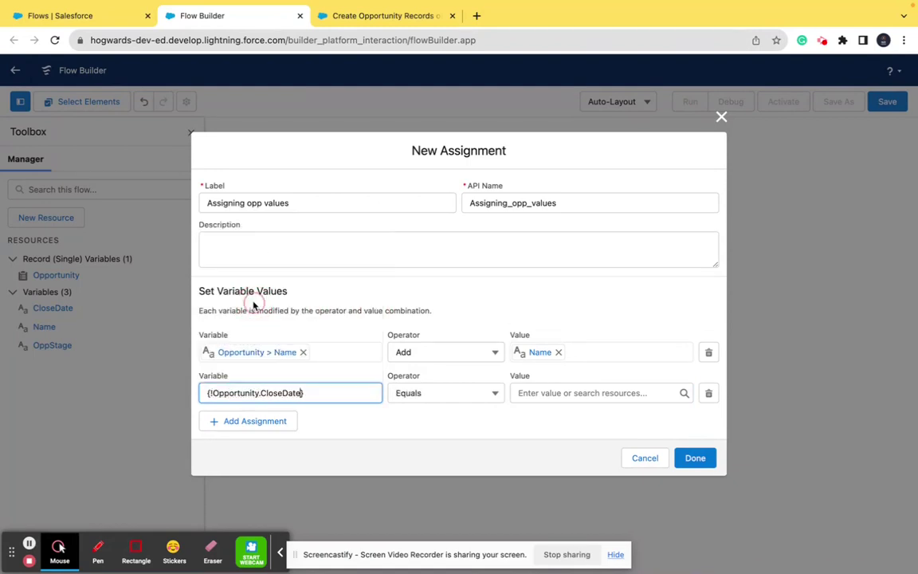
Step: Try the Add operator on the Close Date assignment and look for a flow variable to use as its value
click(453, 394)
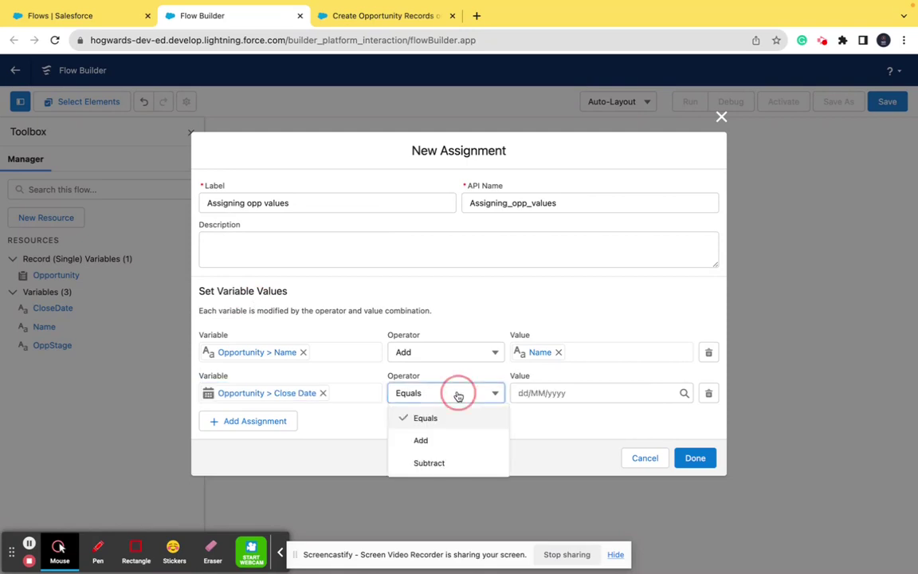
click(451, 440)
click(569, 393)
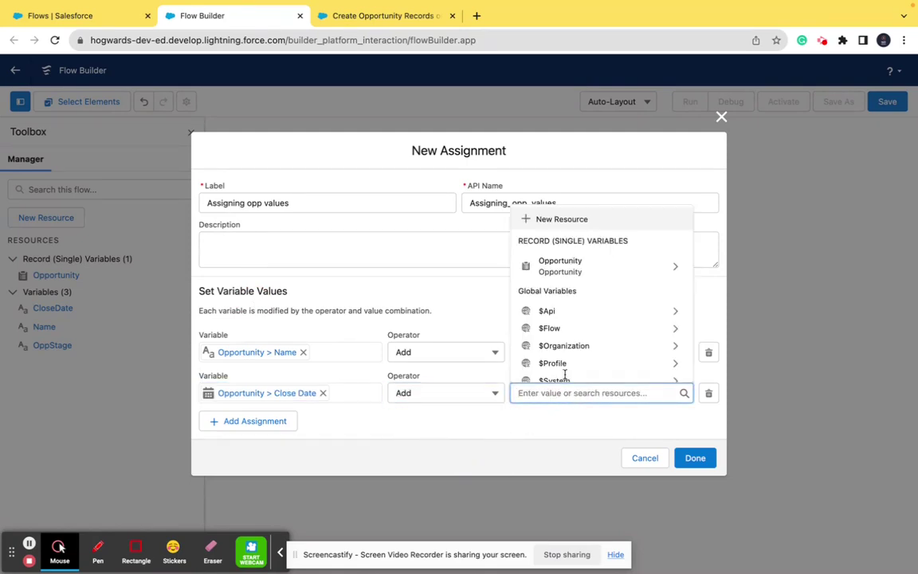
scroll(563, 316, down, 1)
scroll(563, 318, up, 1)
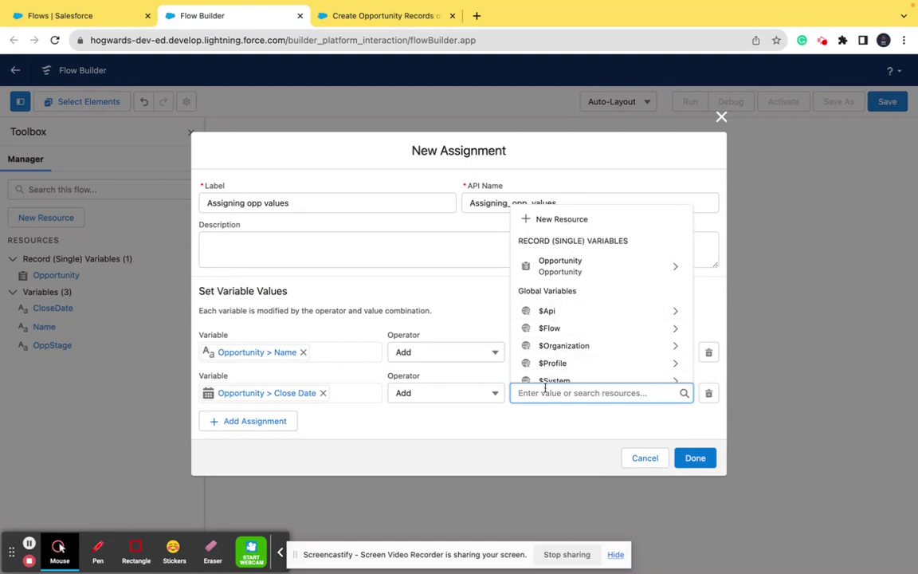
Step: Set the Close Date assignment's operator to Equals and look through the available values again
click(484, 394)
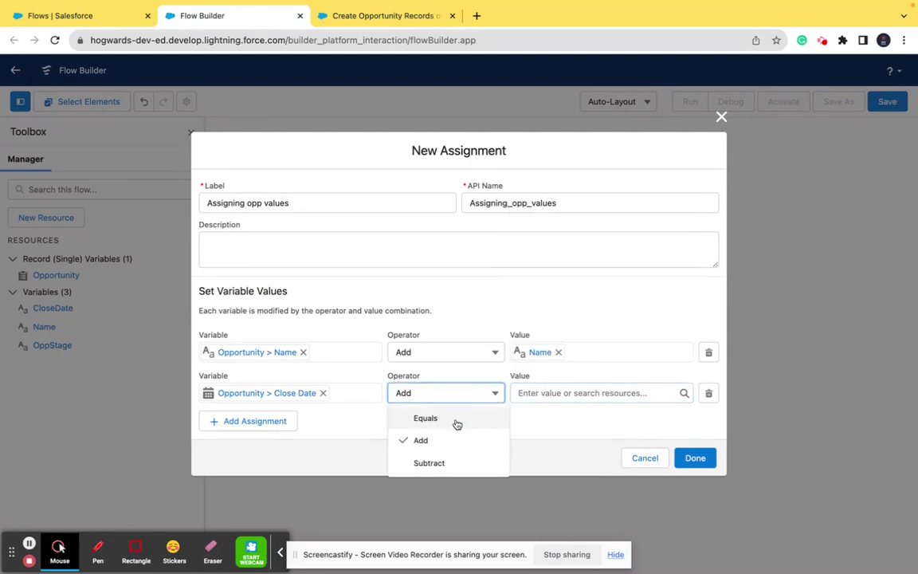
click(457, 421)
click(566, 394)
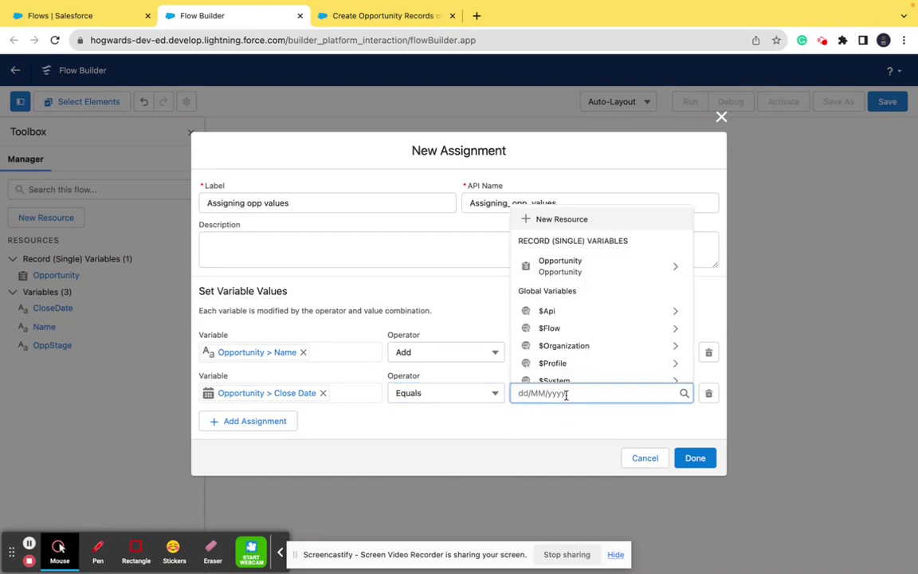
scroll(554, 312, down, 1)
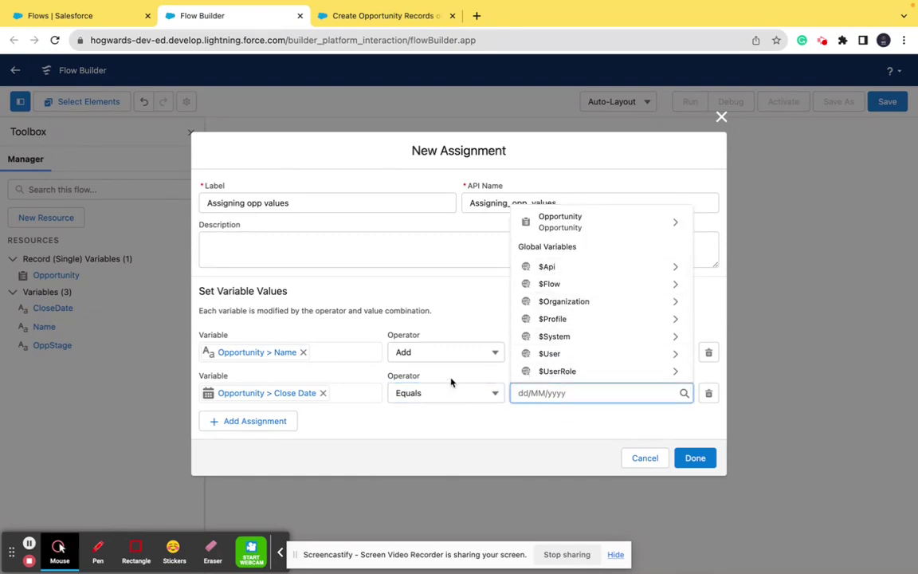
Step: Switch the Close Date operator to Add and back to Equals, rechecking which resources are offered as values
click(465, 395)
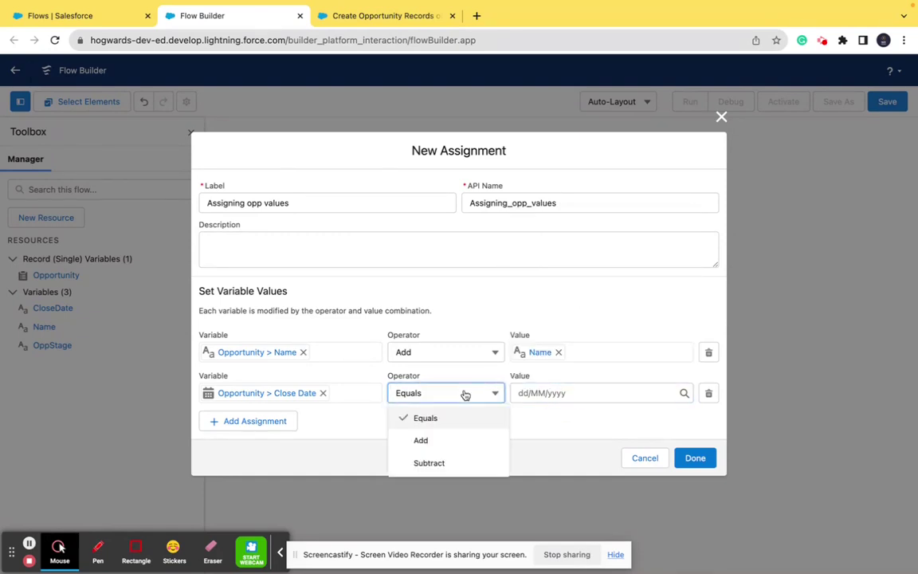
click(449, 441)
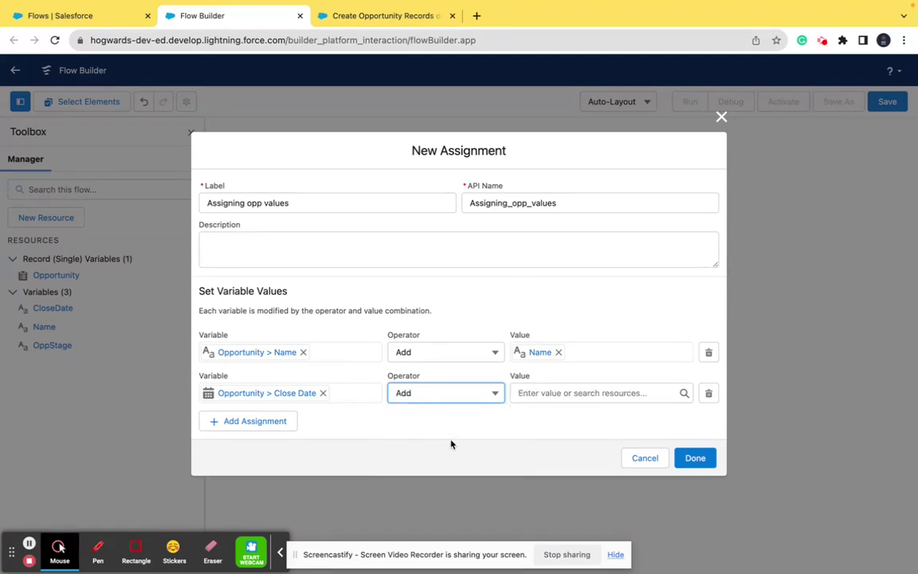
click(28, 544)
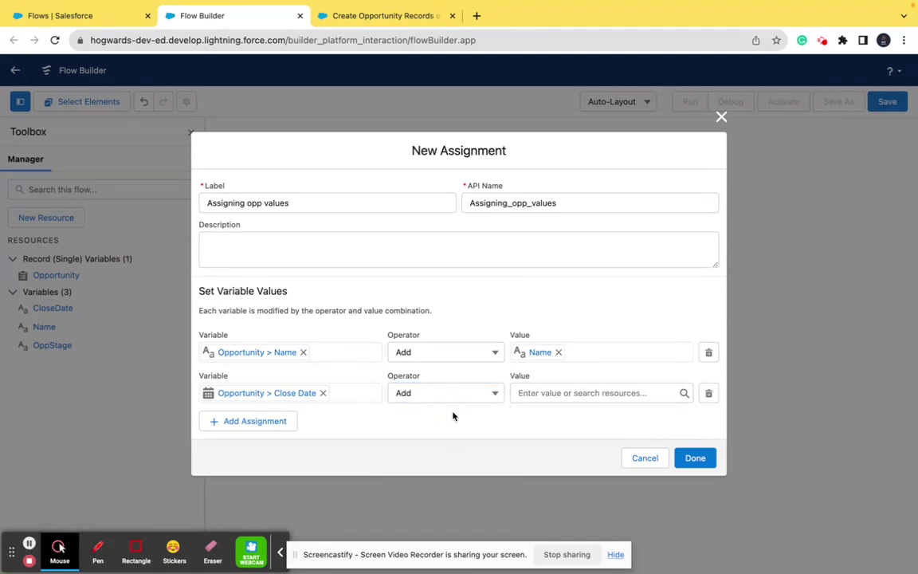
click(475, 392)
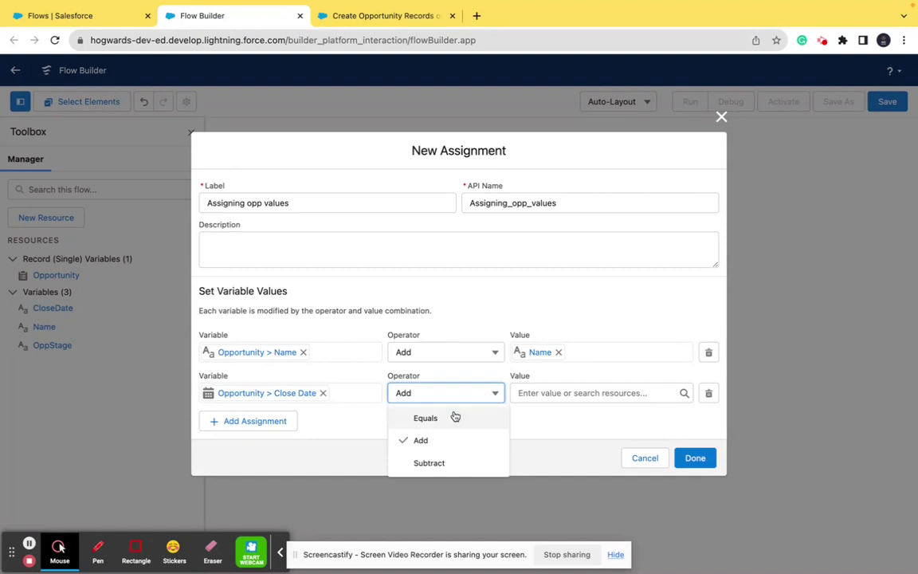
click(458, 416)
click(586, 390)
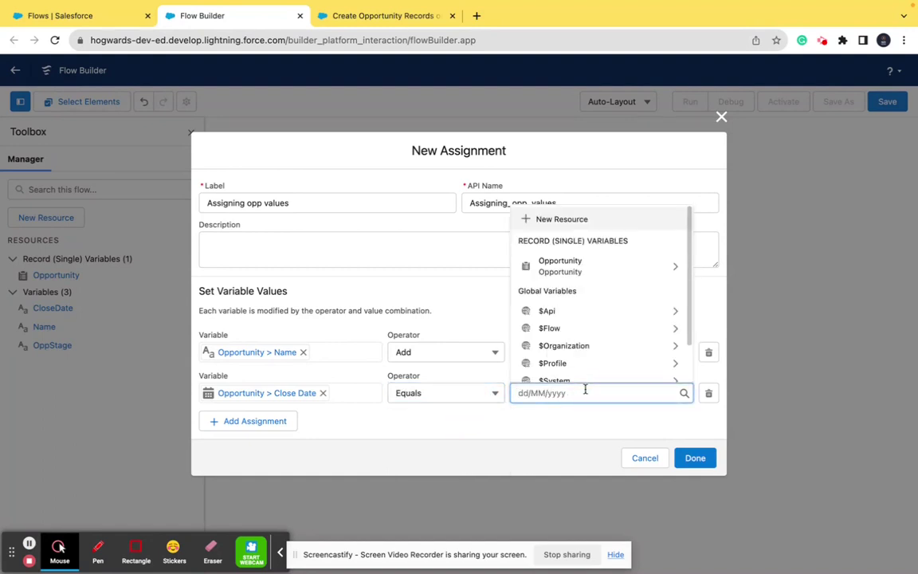
scroll(562, 345, down, 1)
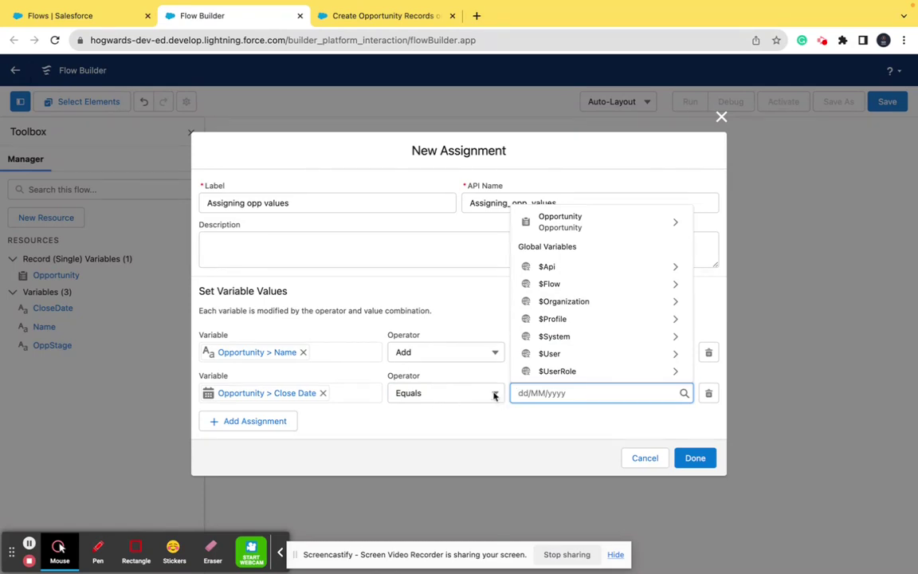
Step: Set the Opportunity > Name assignment's operator to Equals and clear Close Date from the second row
click(475, 358)
click(430, 377)
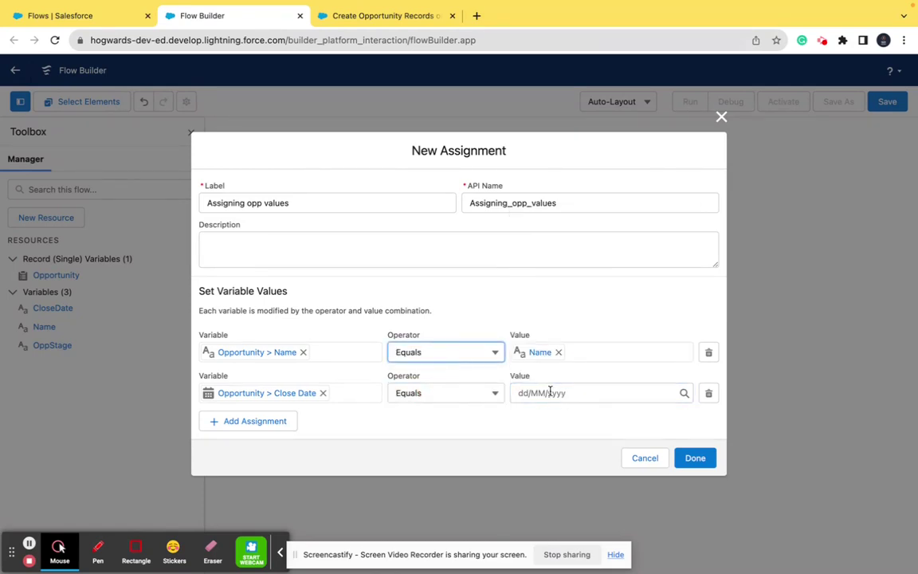
click(323, 393)
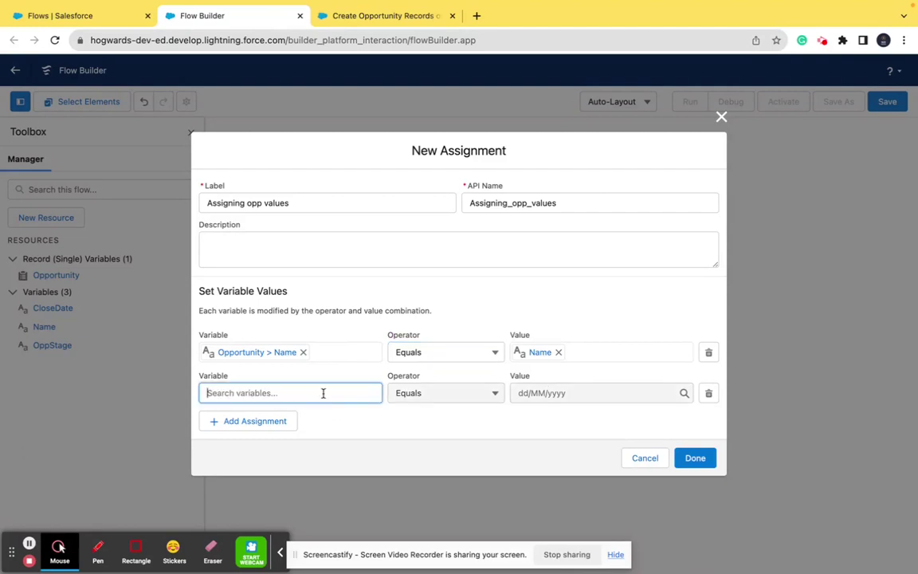
Step: Choose the StageName field of the Opportunity record variable as the second assignment's variable
click(279, 393)
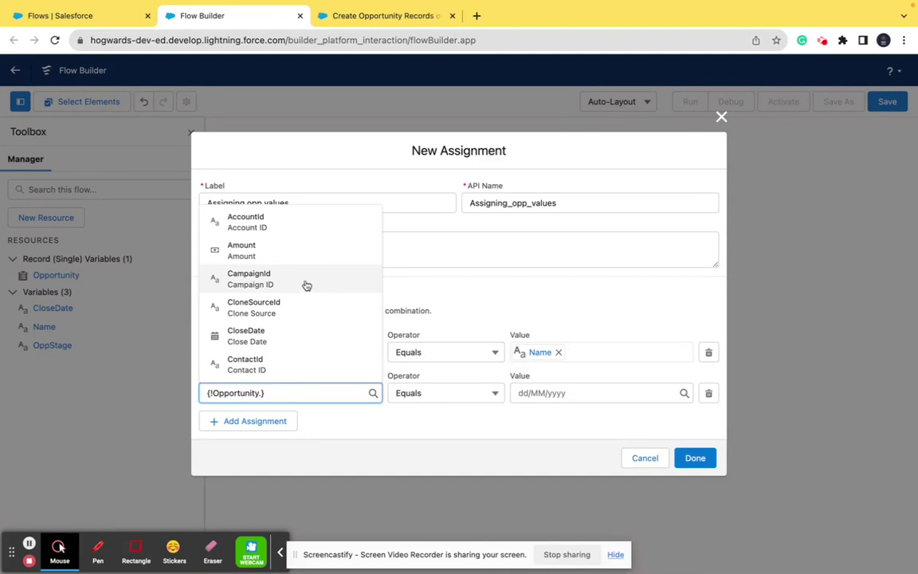
text(opp)
key(BackSpace)
key(BackSpace)
key(BackSpace)
text(sta)
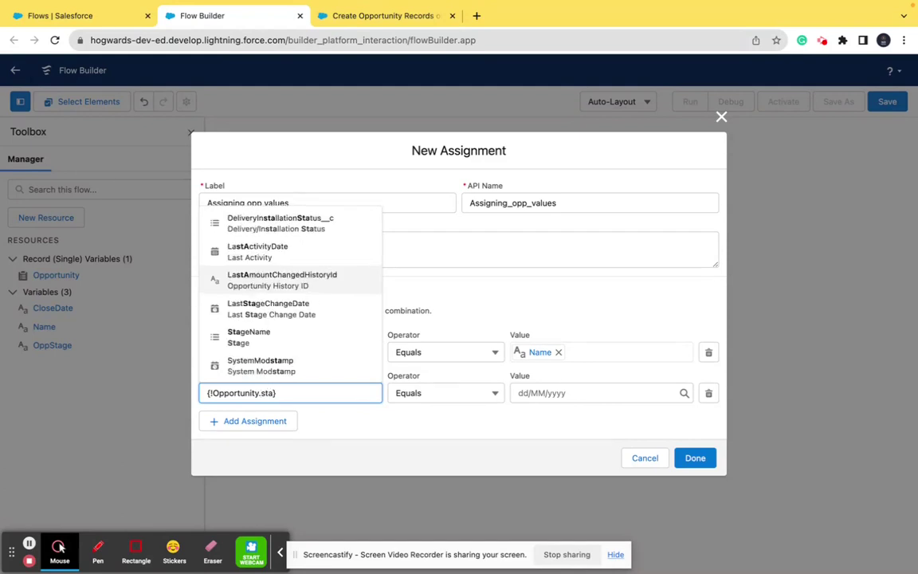
click(263, 345)
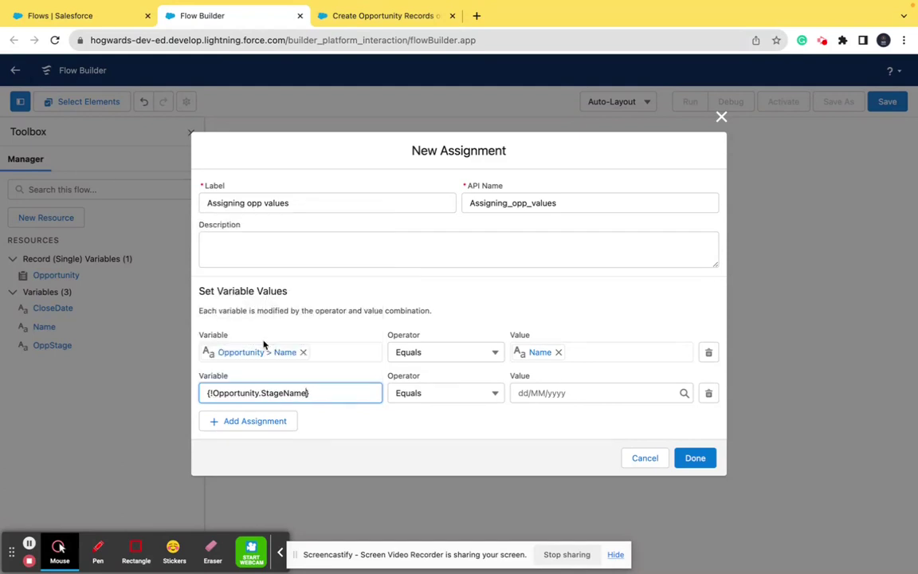
Step: Assign the OppStage text variable to Opportunity > Stage and finish the Assignment element
click(532, 393)
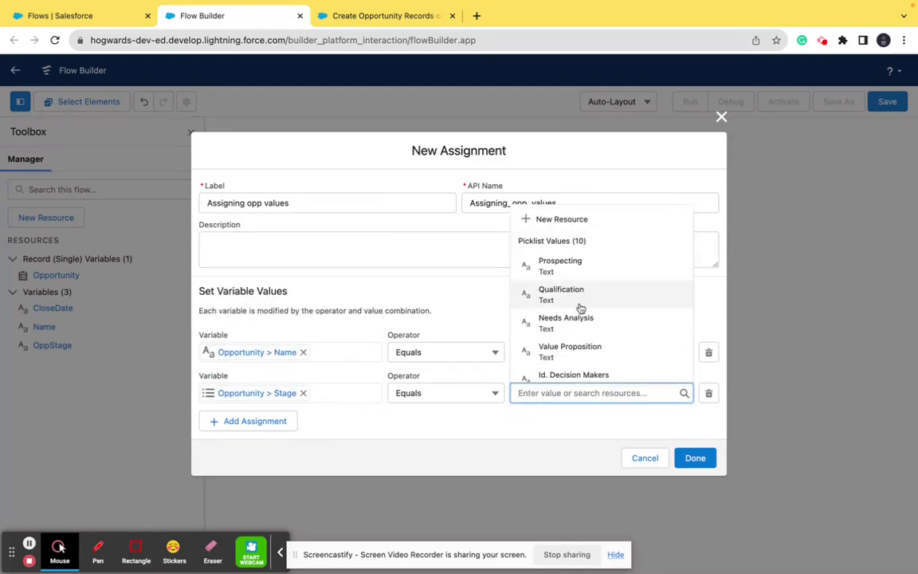
scroll(582, 255, down, 5)
scroll(581, 309, down, 6)
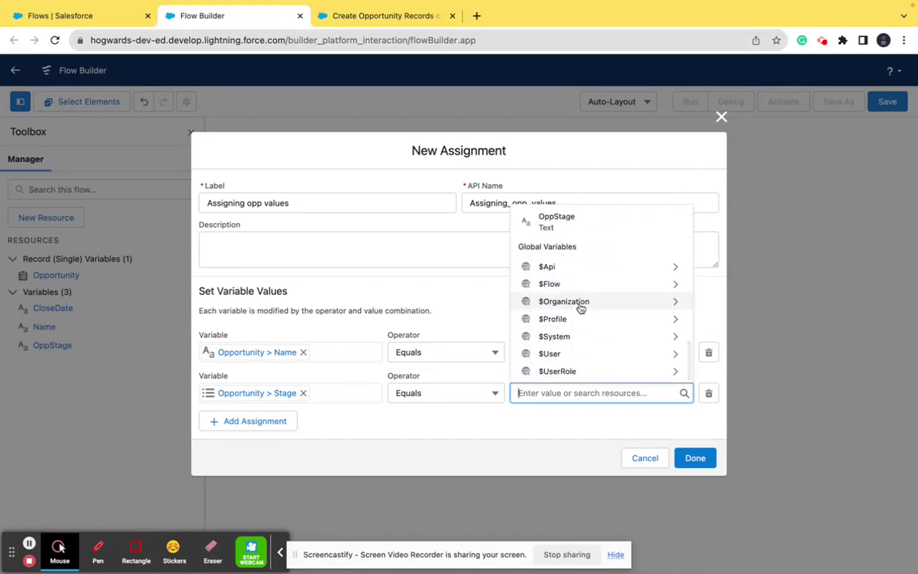
click(554, 220)
click(700, 458)
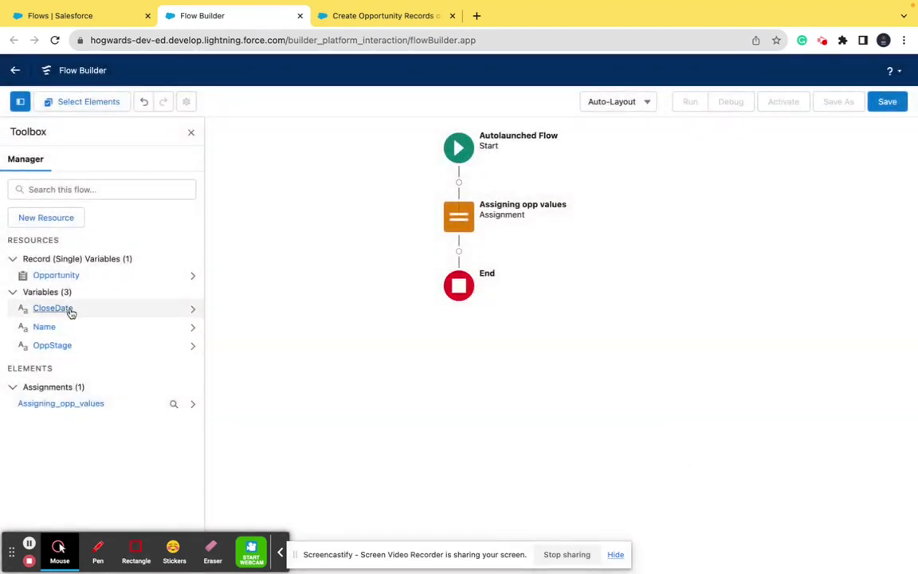
Step: Check the CloseDate text variable's settings, then delete the variable from the flow
click(70, 313)
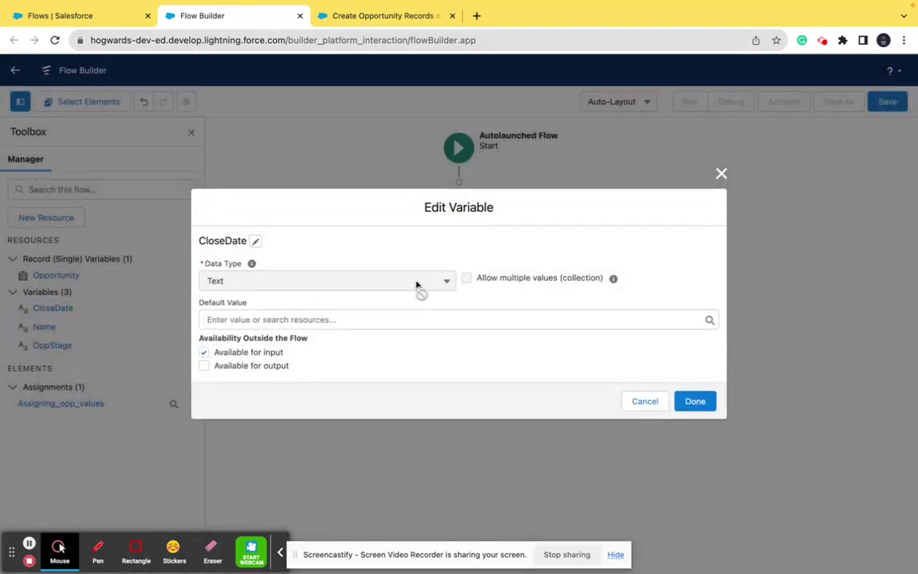
click(255, 241)
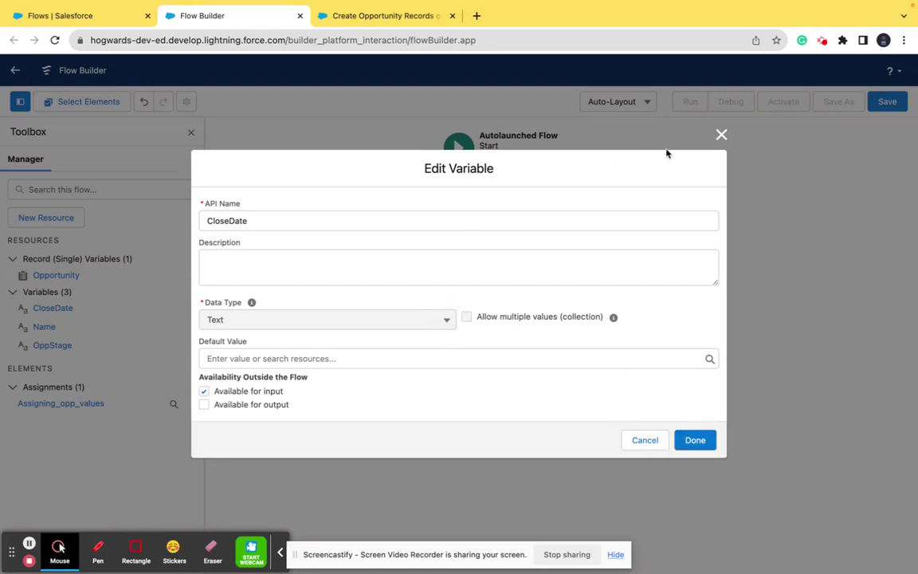
click(722, 134)
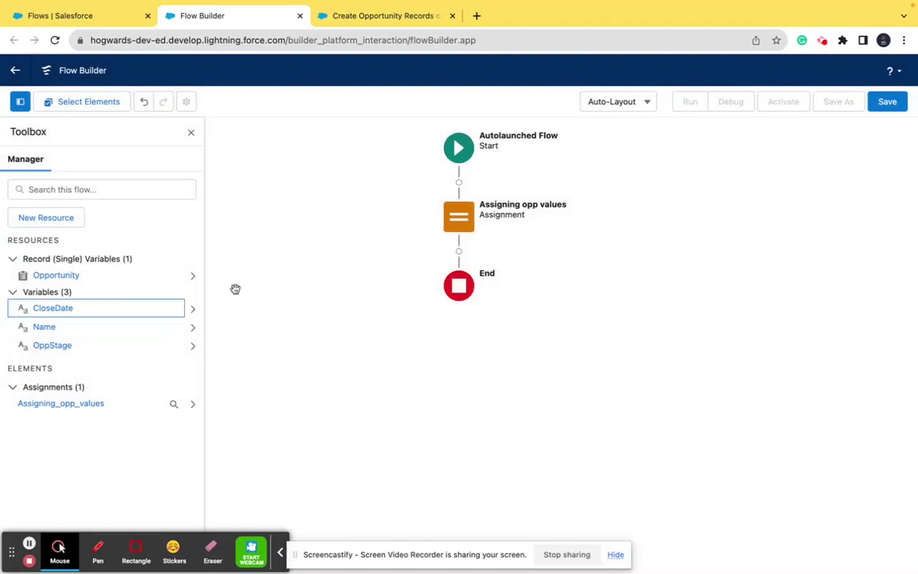
click(193, 309)
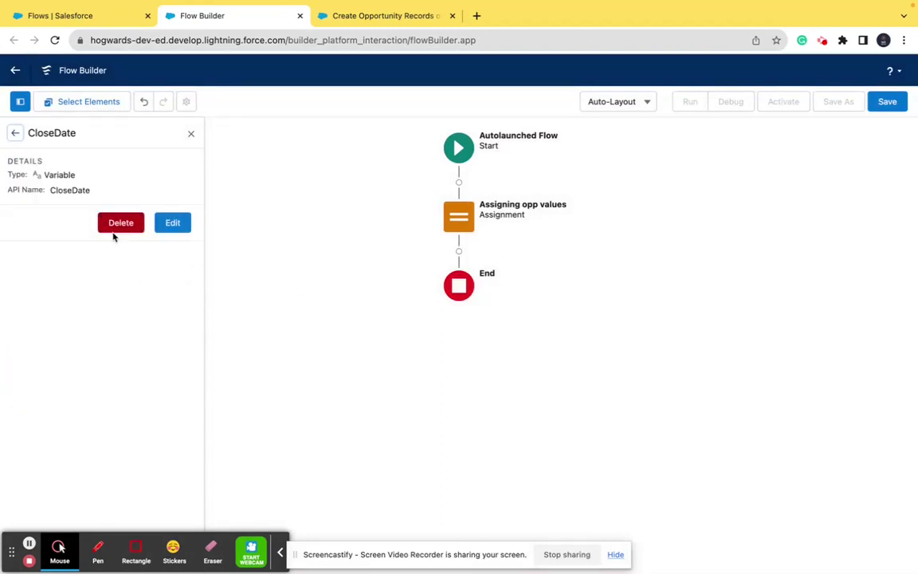
click(121, 223)
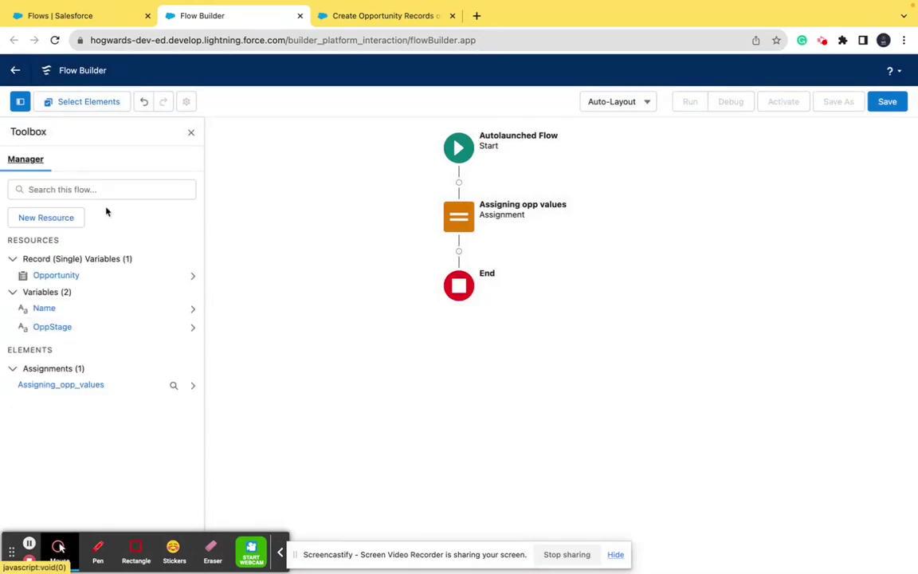
Step: Create a variable named CloseDate with data type Date and make it available for input
click(62, 217)
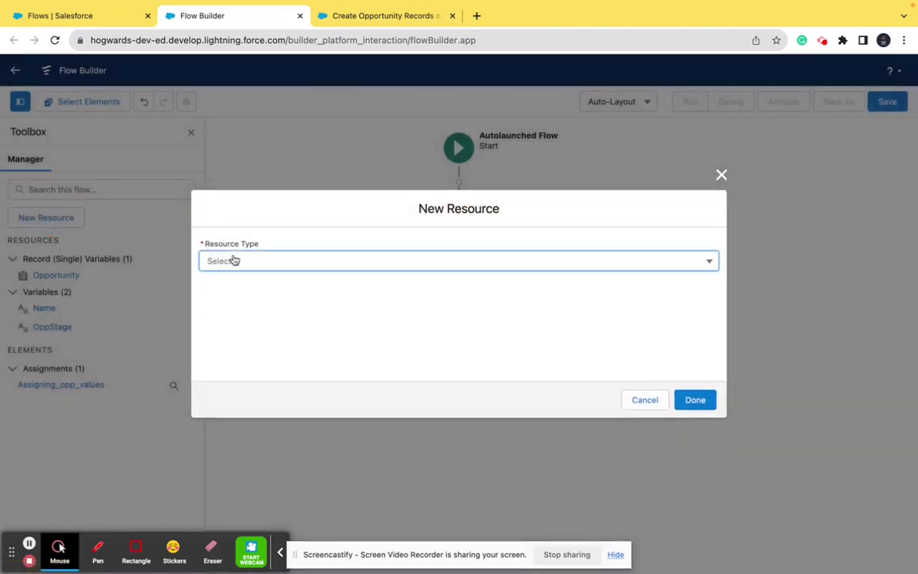
click(233, 260)
click(249, 291)
click(242, 287)
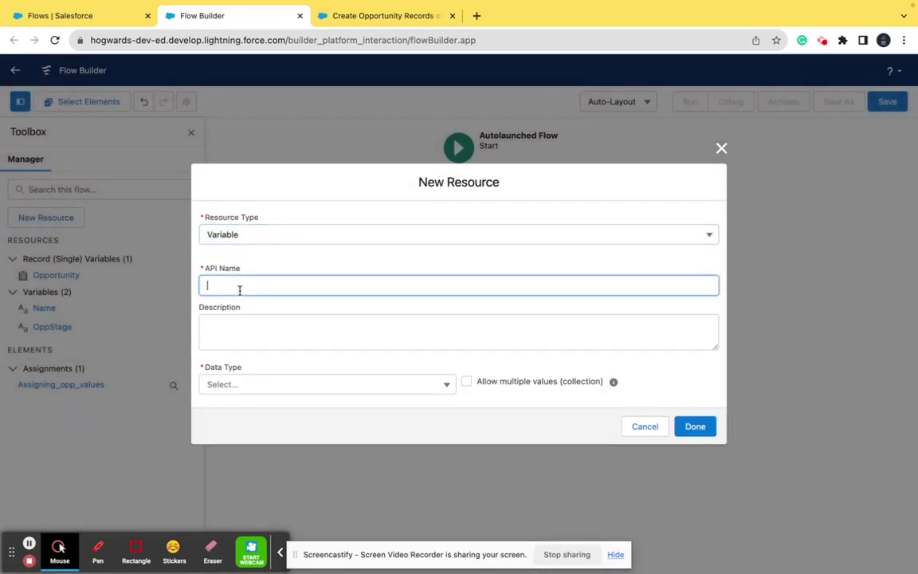
text(CloseDate)
click(304, 386)
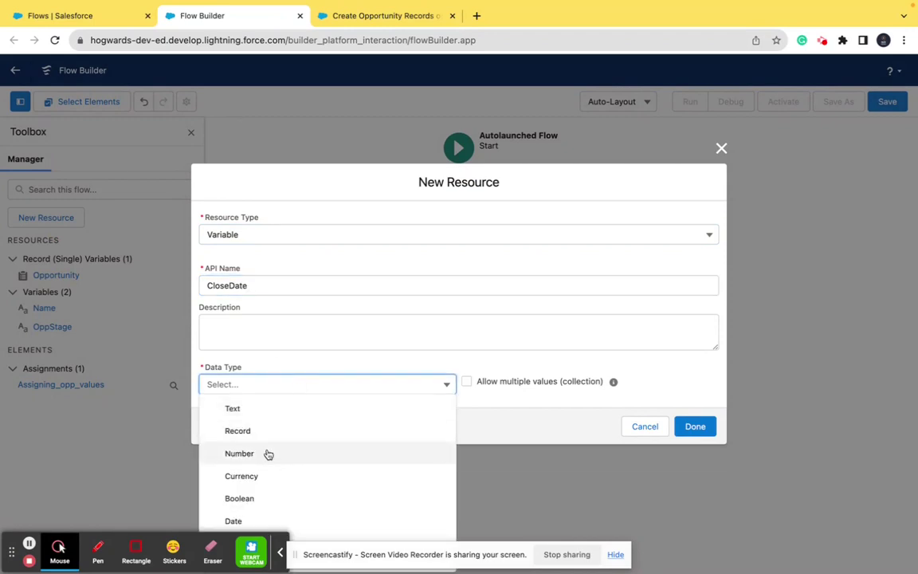
click(233, 520)
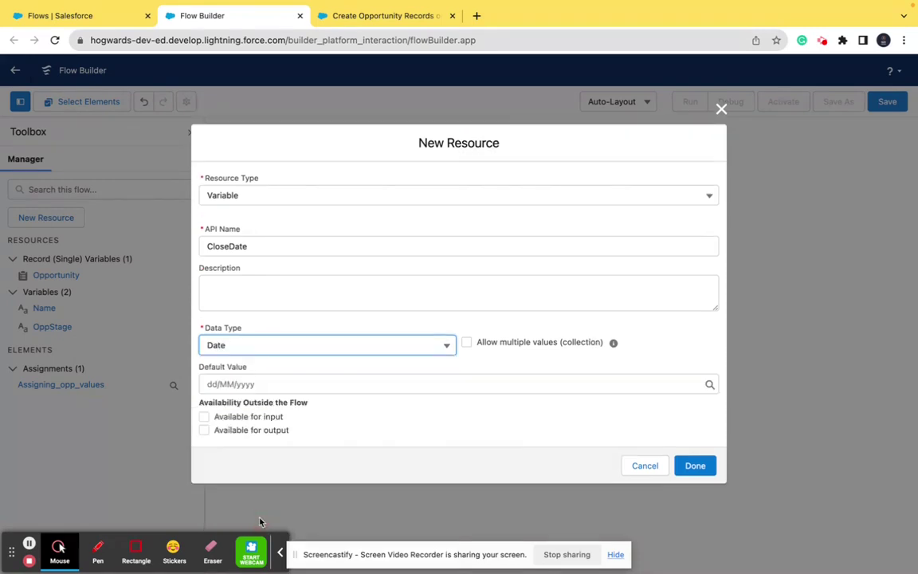
click(204, 416)
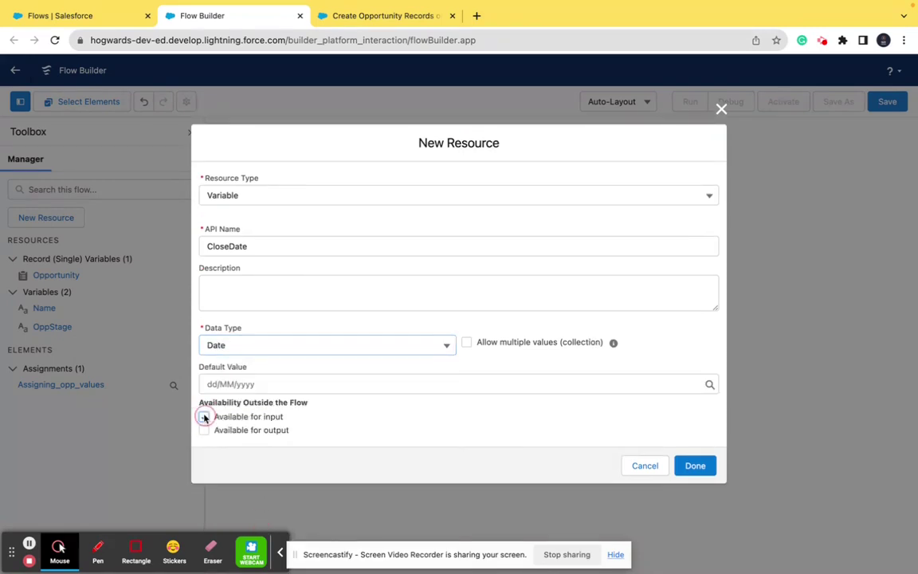
click(693, 465)
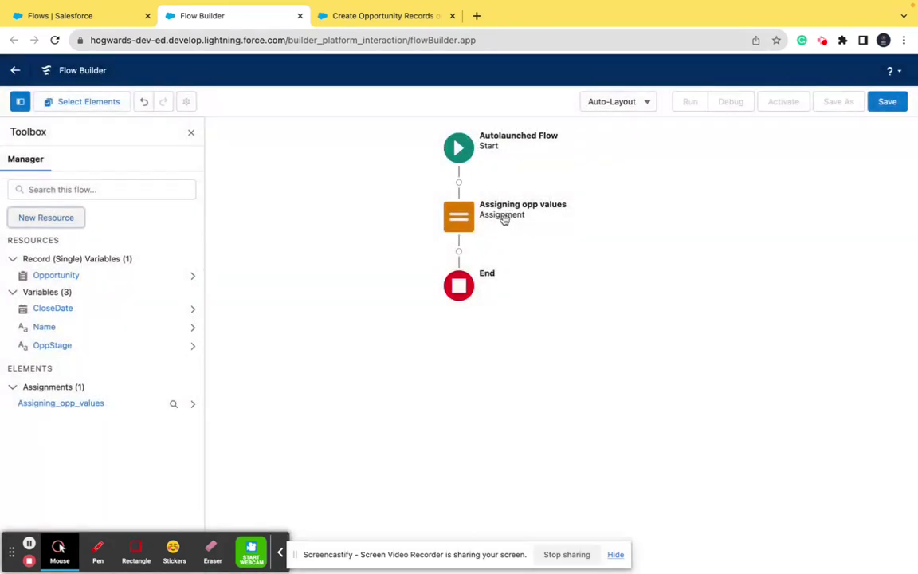
Step: Add a third row to the Assigning opp values element, using the Opportunity record's CloseDate field as its variable
click(451, 219)
click(475, 346)
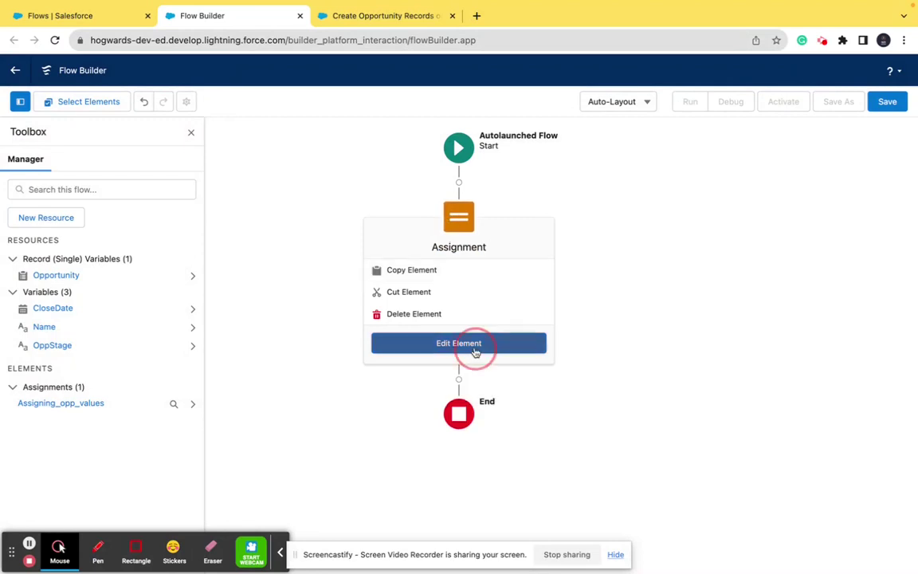
click(262, 384)
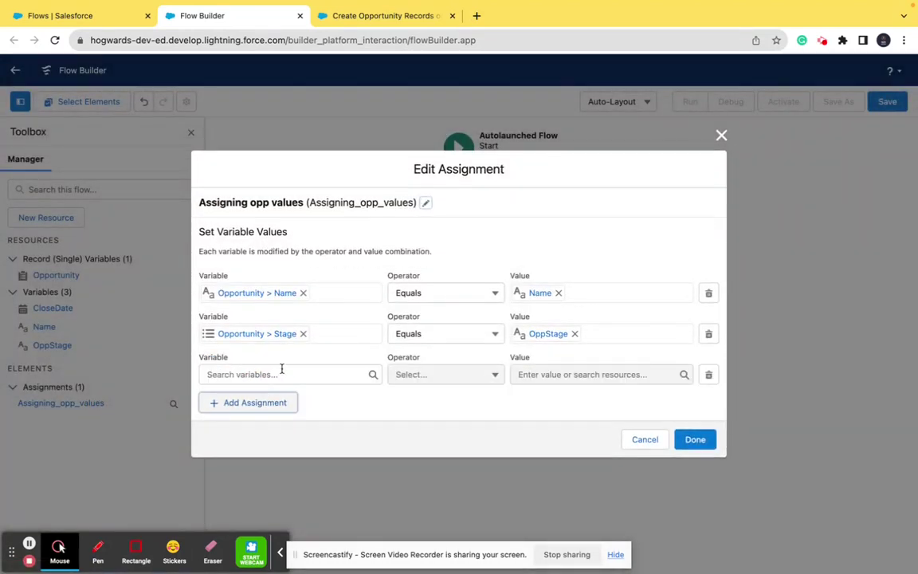
click(284, 372)
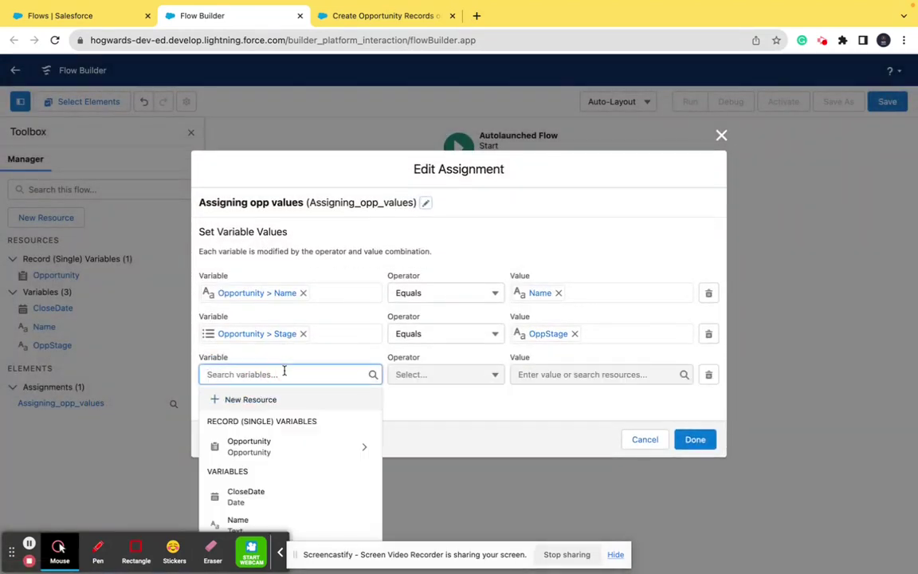
click(293, 451)
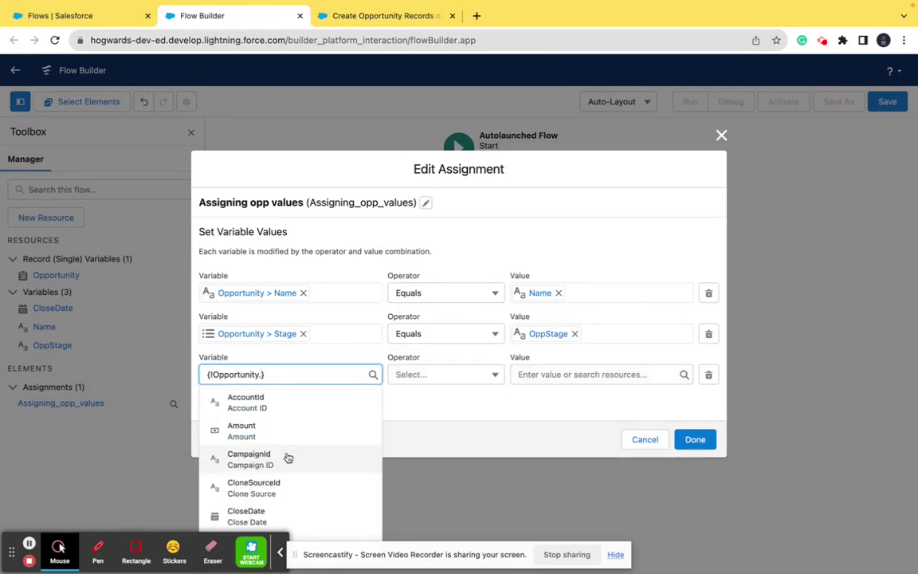
scroll(288, 458, down, 2)
scroll(287, 450, up, 1)
click(277, 416)
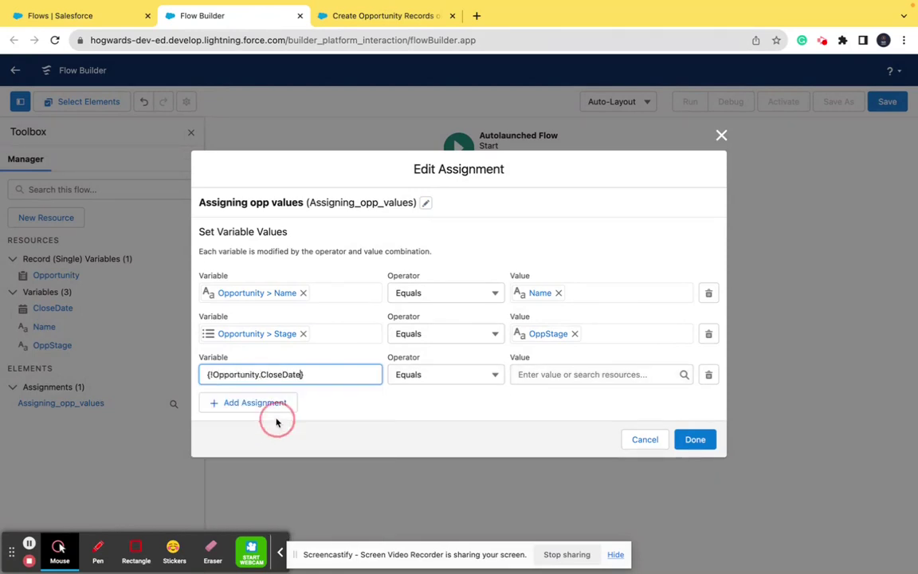
Step: Assign the CloseDate date variable as the value of Opportunity > Close Date
click(537, 374)
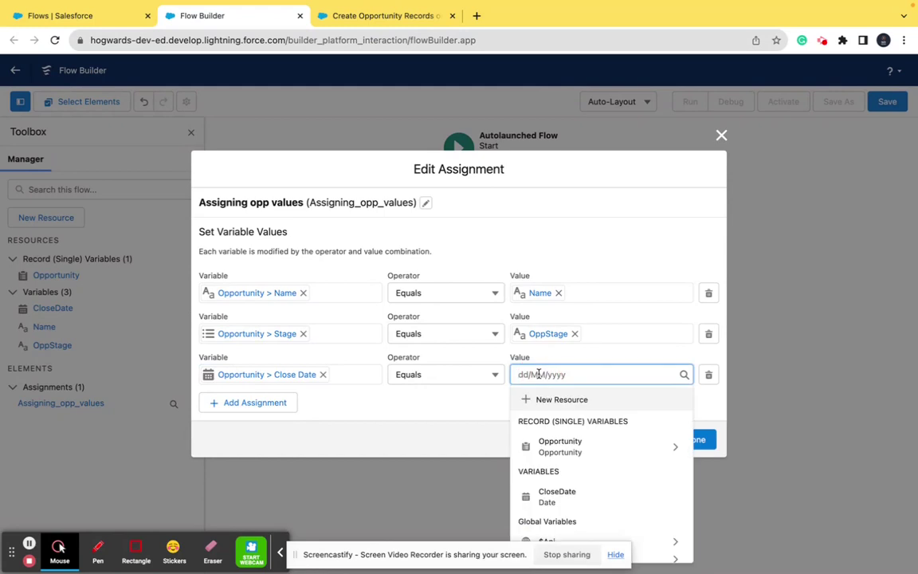
scroll(574, 498, down, 1)
click(569, 481)
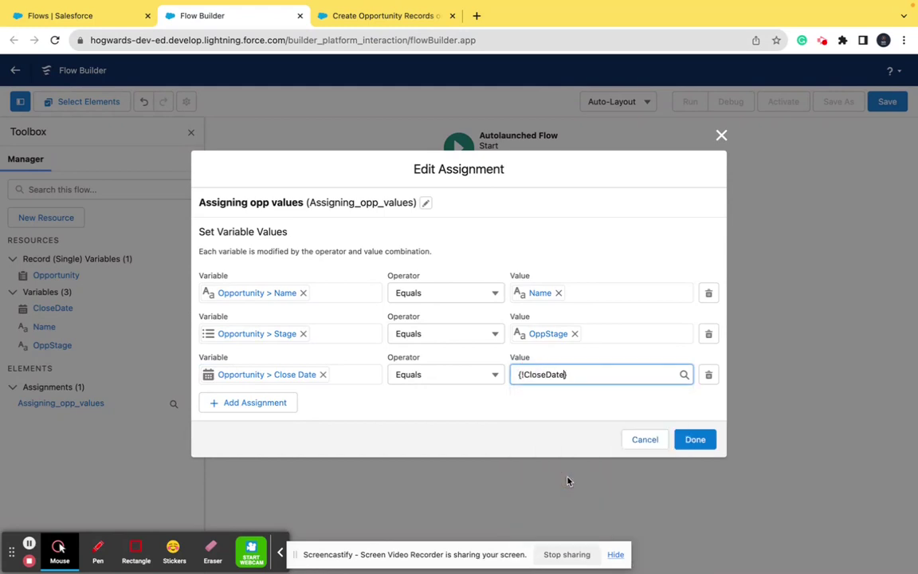
click(498, 395)
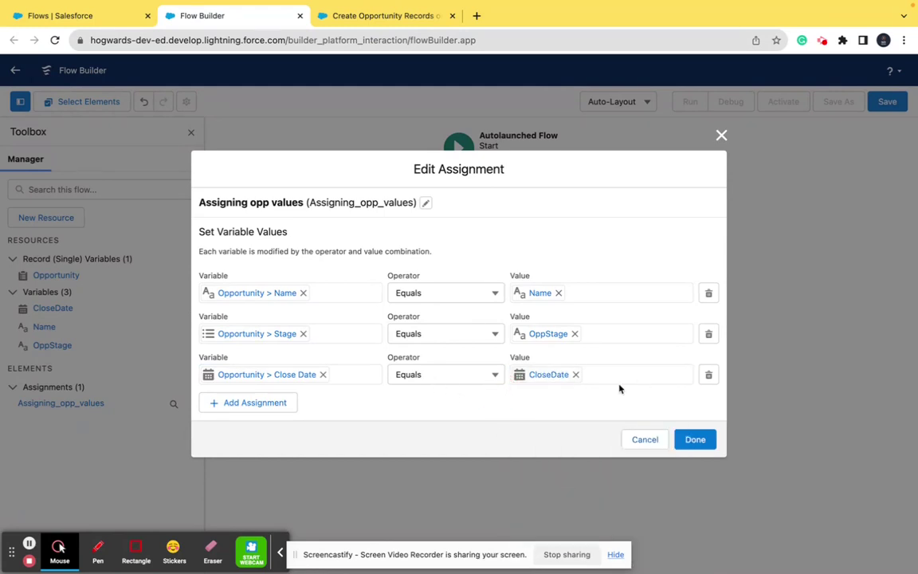
Step: Add a fourth assignment row with the Opportunity record's Id field as its variable
click(265, 410)
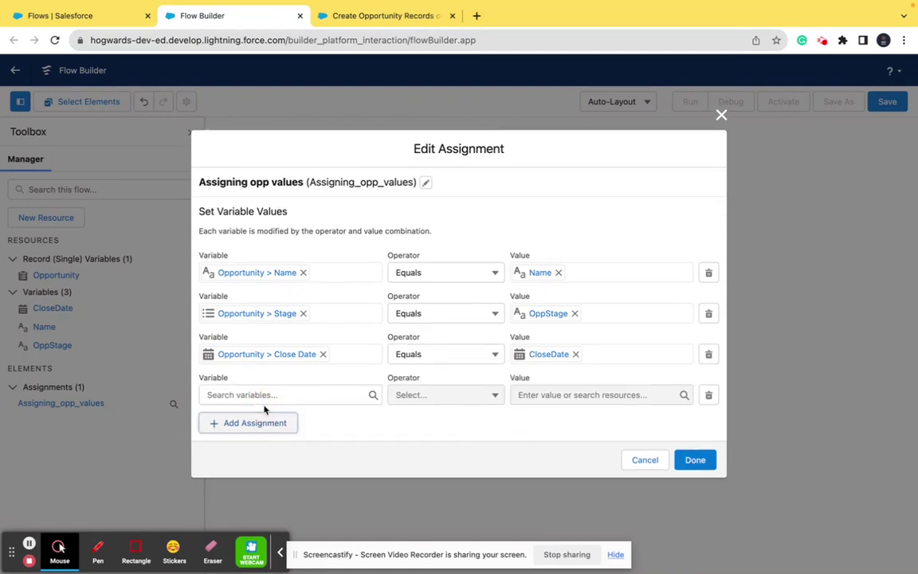
click(313, 389)
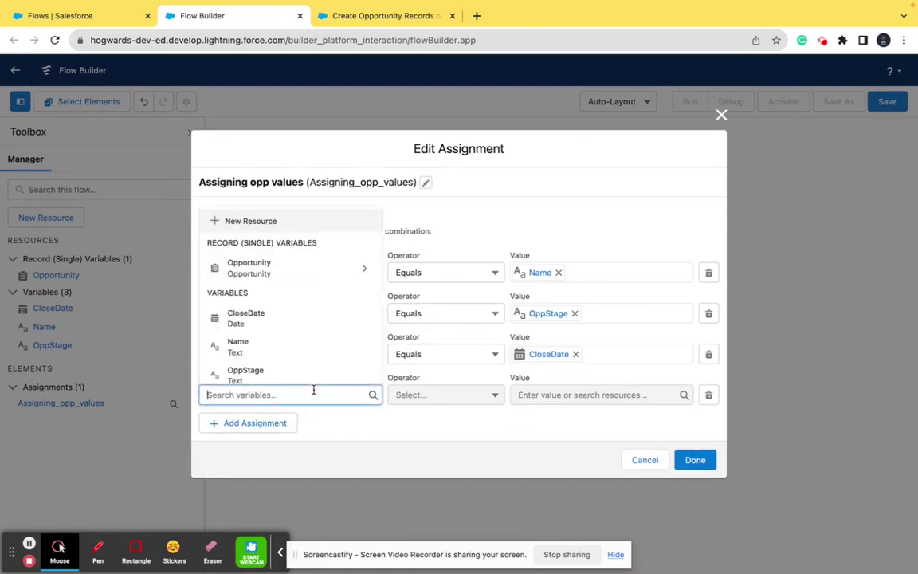
click(297, 268)
scroll(295, 333, down, 1)
scroll(295, 333, down, 5)
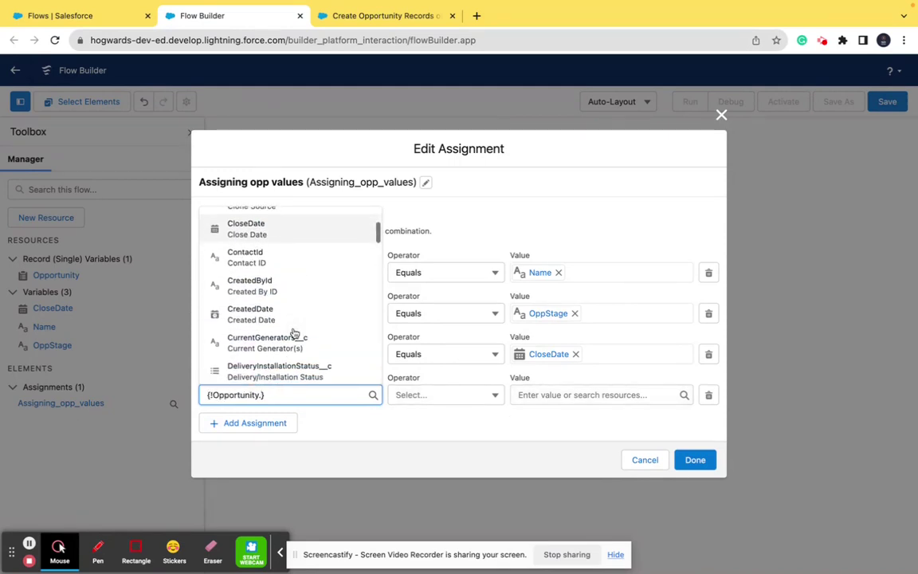
scroll(294, 333, down, 5)
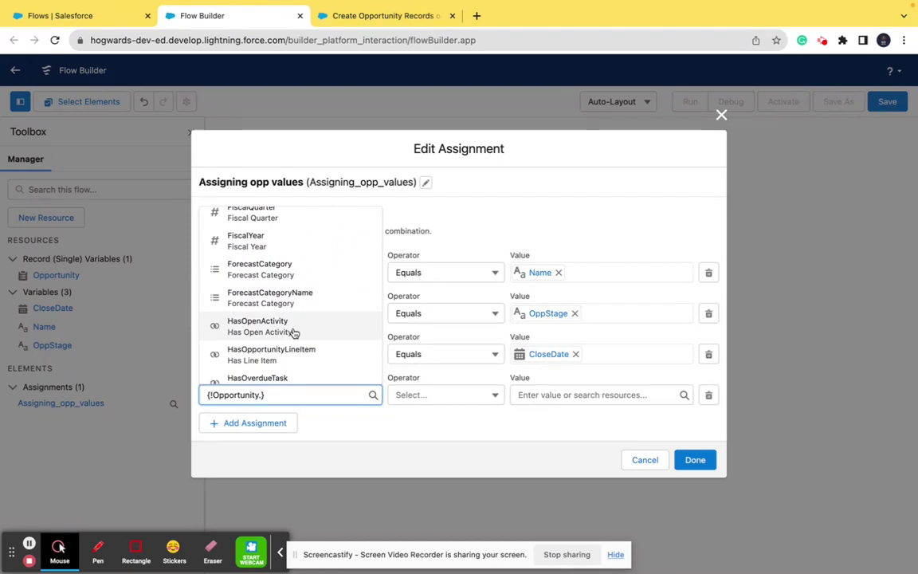
scroll(294, 333, down, 2)
scroll(289, 331, up, 2)
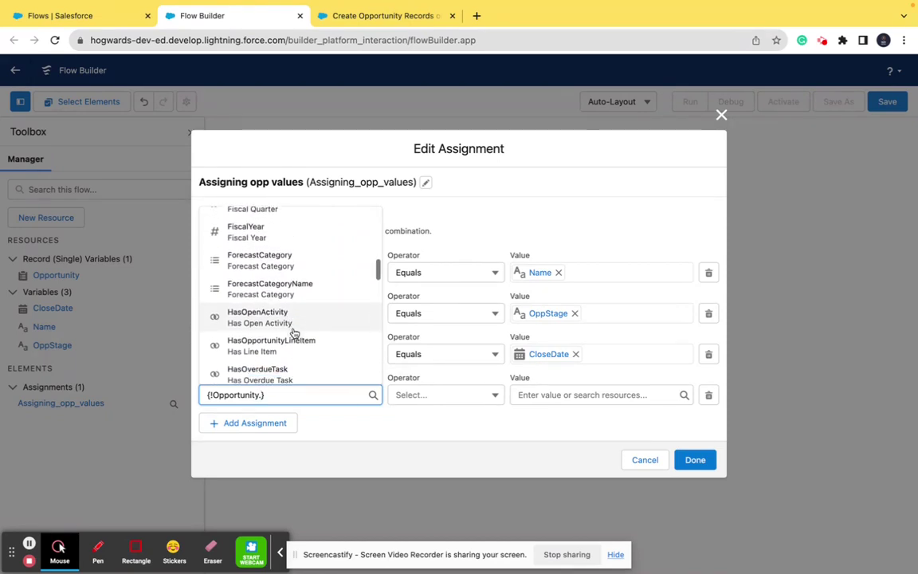
scroll(287, 330, down, 3)
click(281, 323)
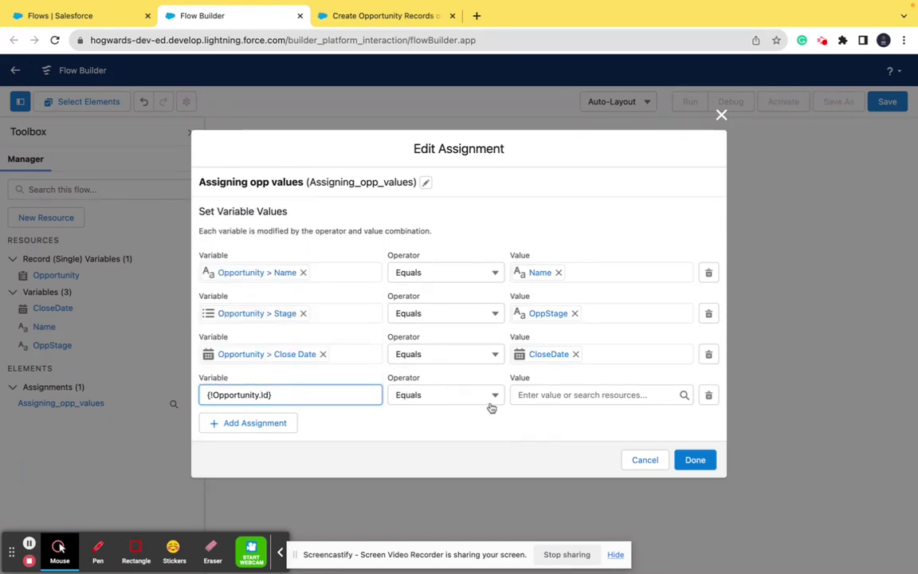
Step: Set the Opportunity ID value to the $GlobalConstant.EmptyString constant and finish editing the Assignment element
click(557, 396)
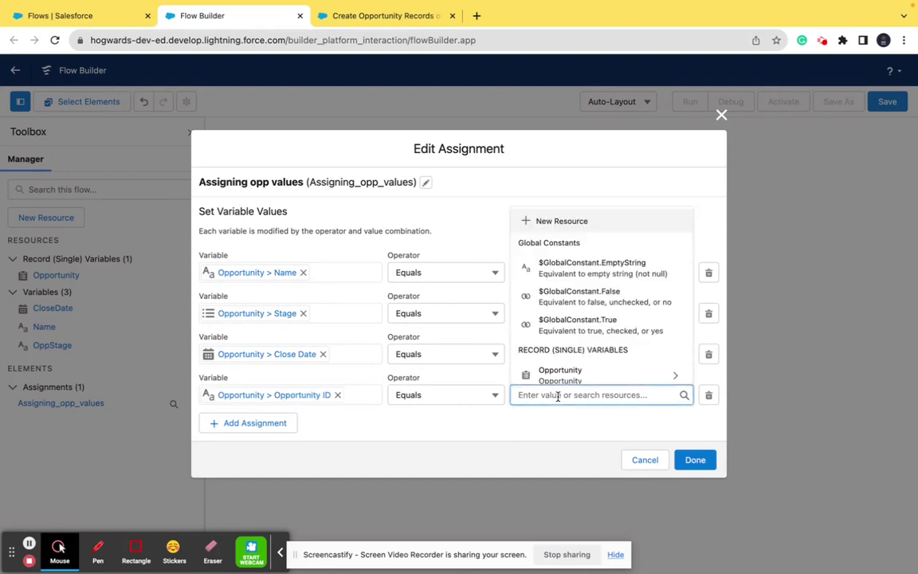
text(null)
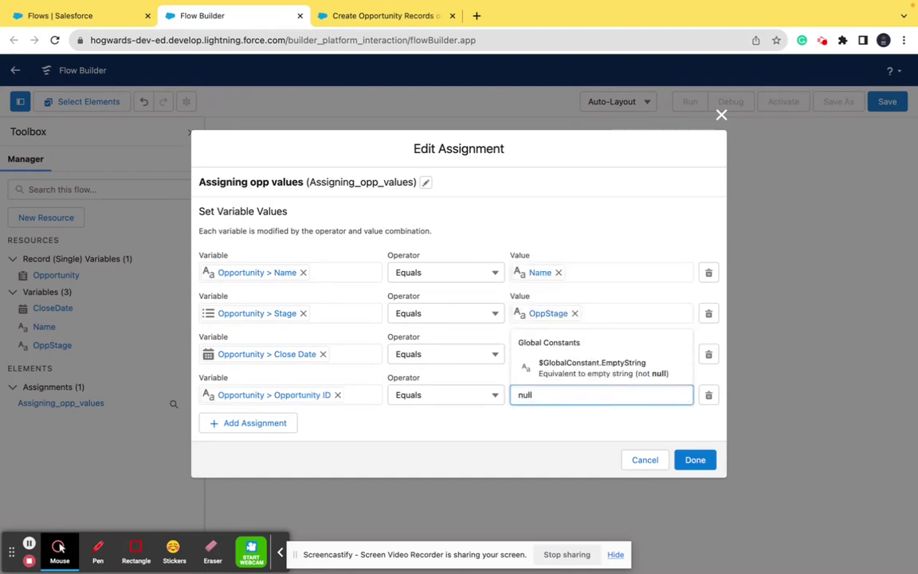
click(633, 375)
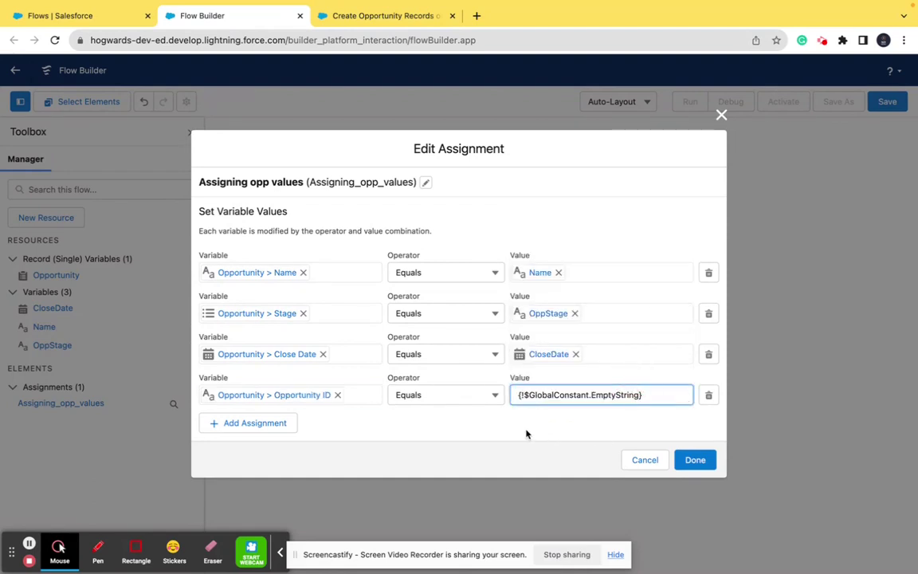
click(29, 543)
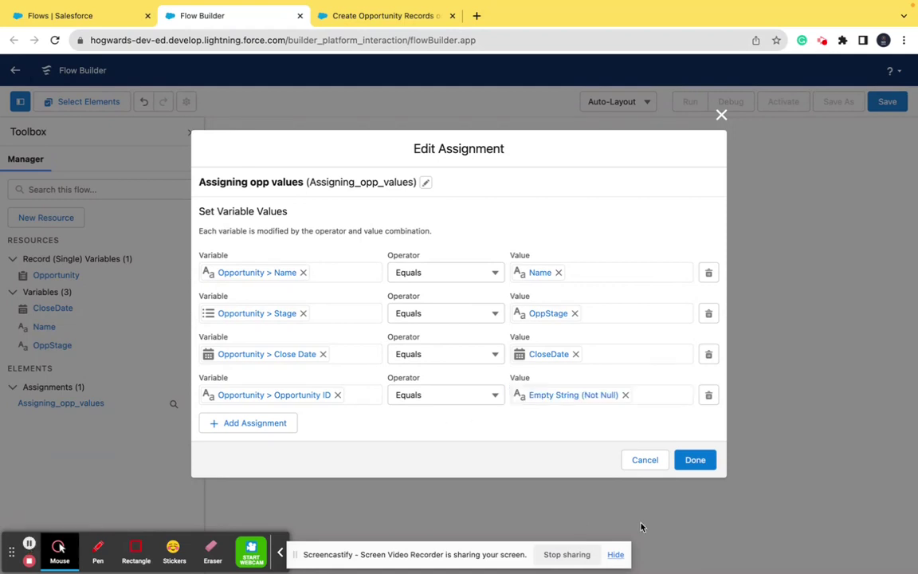
click(687, 462)
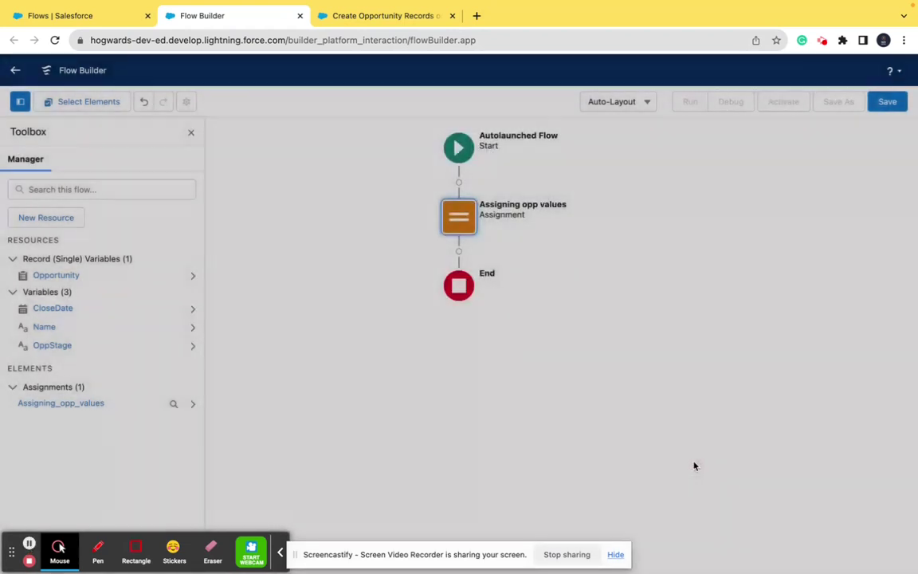
Step: Add a Create Records element labelled "Create Opp Record" after the Assigning opp values element
click(459, 251)
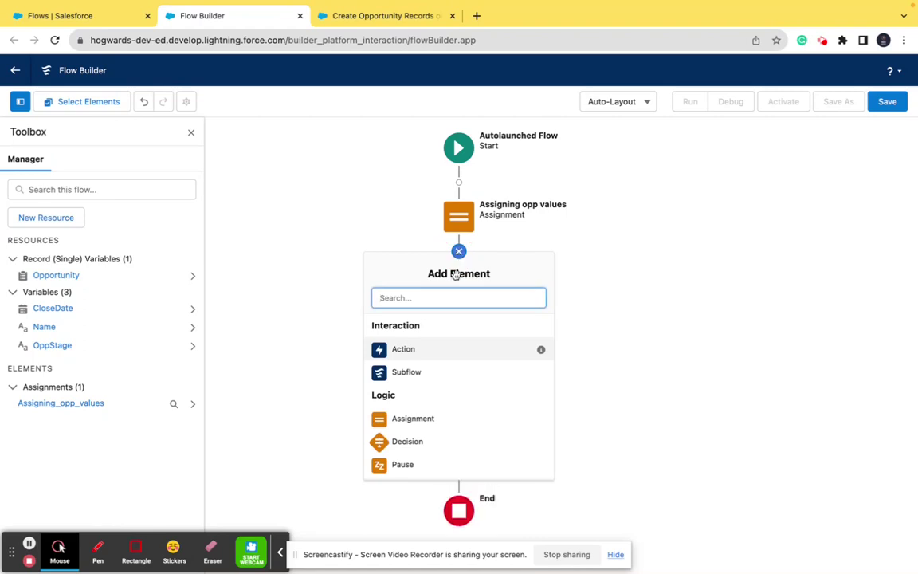
scroll(434, 415, down, 5)
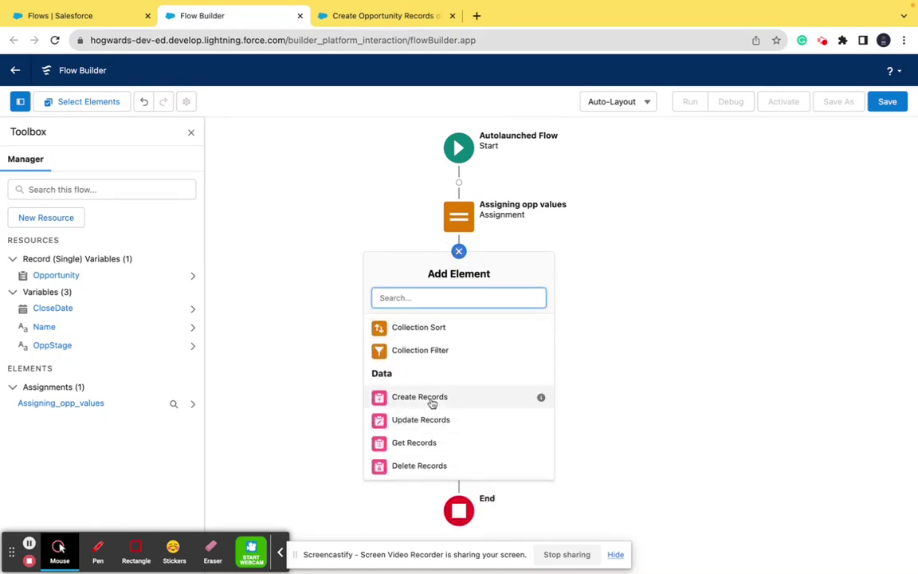
click(431, 398)
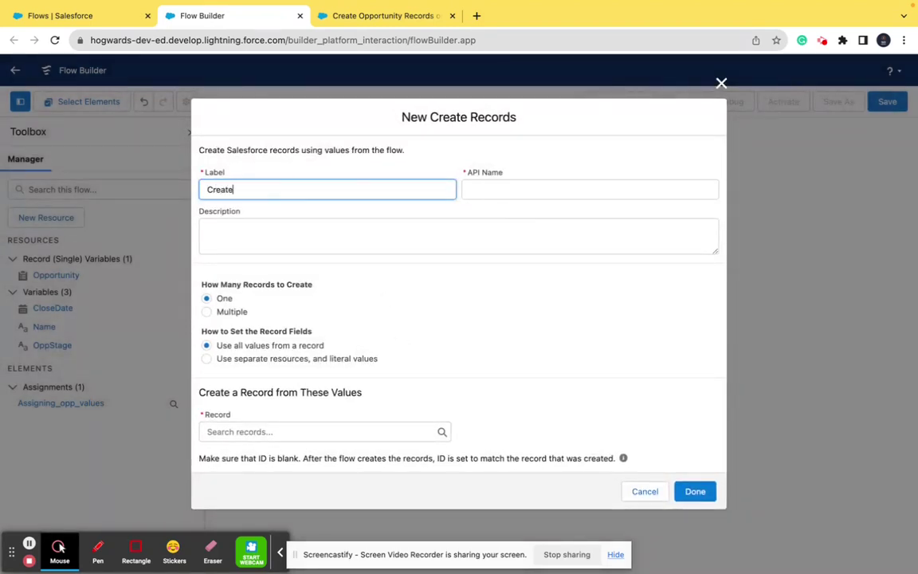
text(Create Opp Record)
click(478, 191)
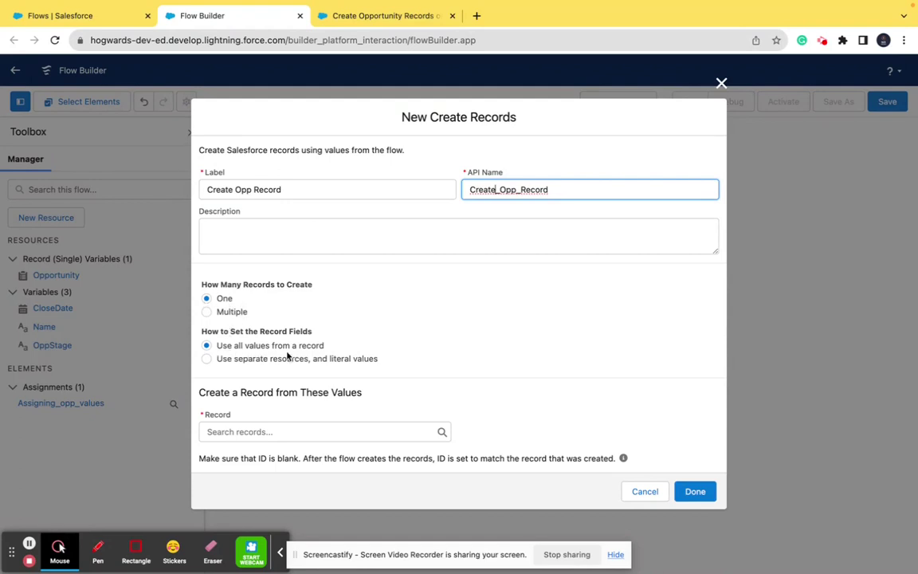
Step: Use the Opportunity record variable as the source record for Create Opp Record and finish the element
click(292, 429)
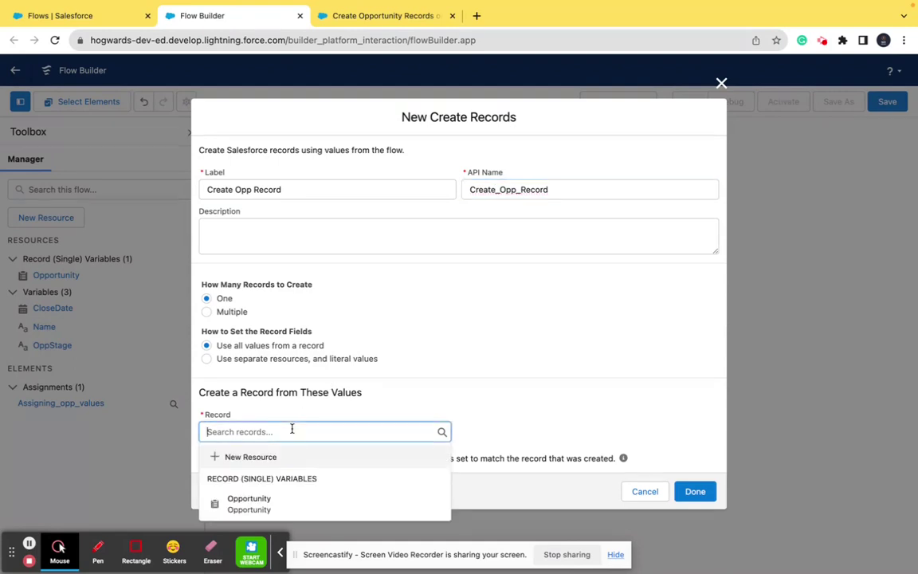
click(297, 503)
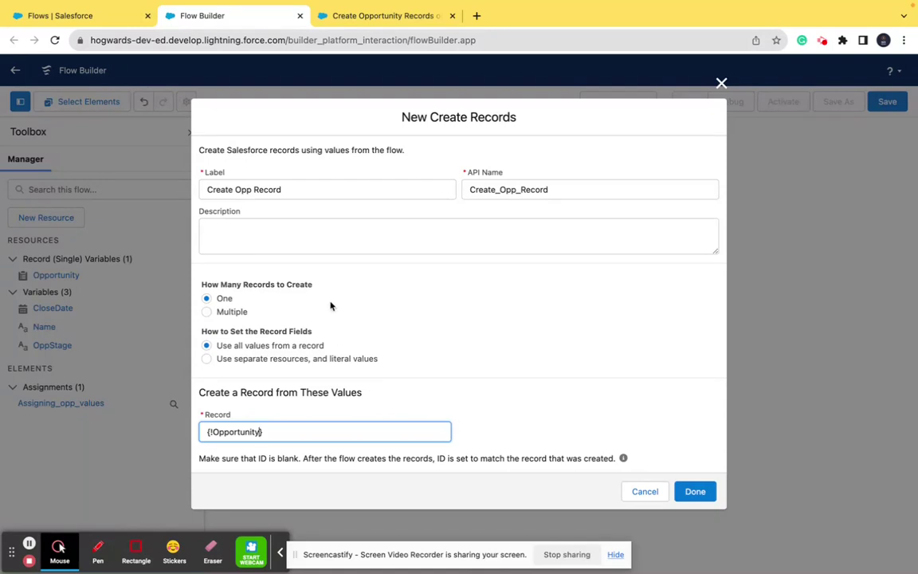
click(708, 494)
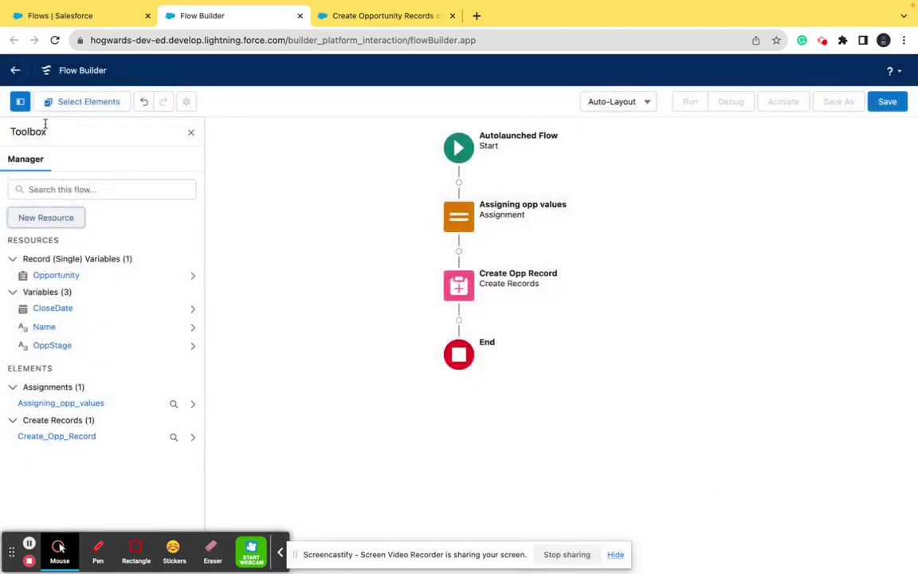
Step: Save the flow with the label "Create Opp subflow" and API name Create_Opp_subflow
click(888, 104)
click(324, 270)
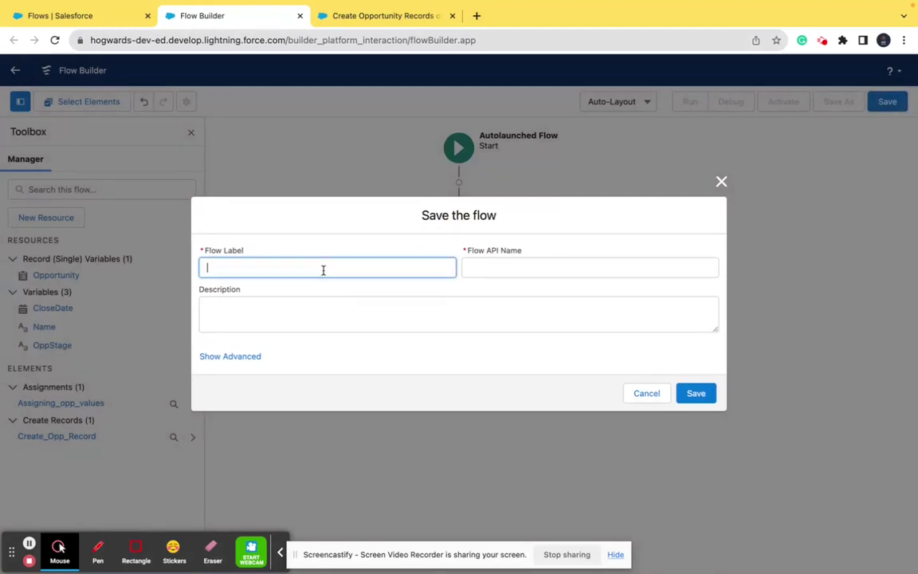
text(Create Opp subflow)
click(553, 266)
click(404, 331)
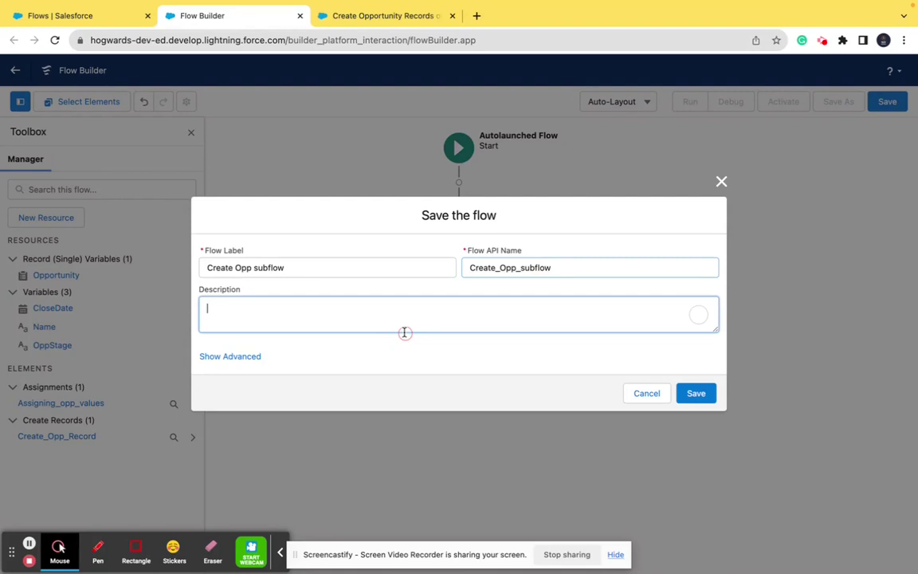
click(696, 393)
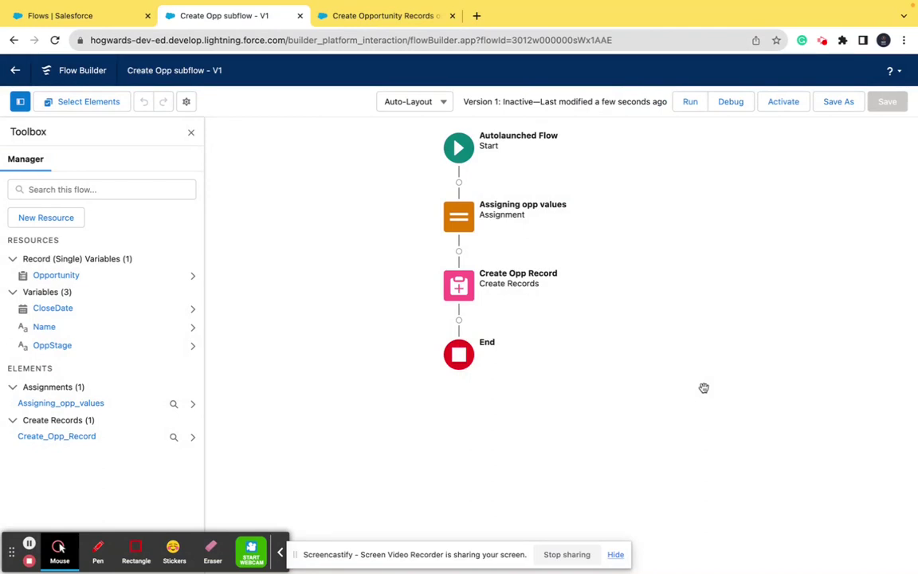
Step: Activate the Create Opp subflow flow and switch to the Create Opportunity Records on Account screen flow
click(381, 23)
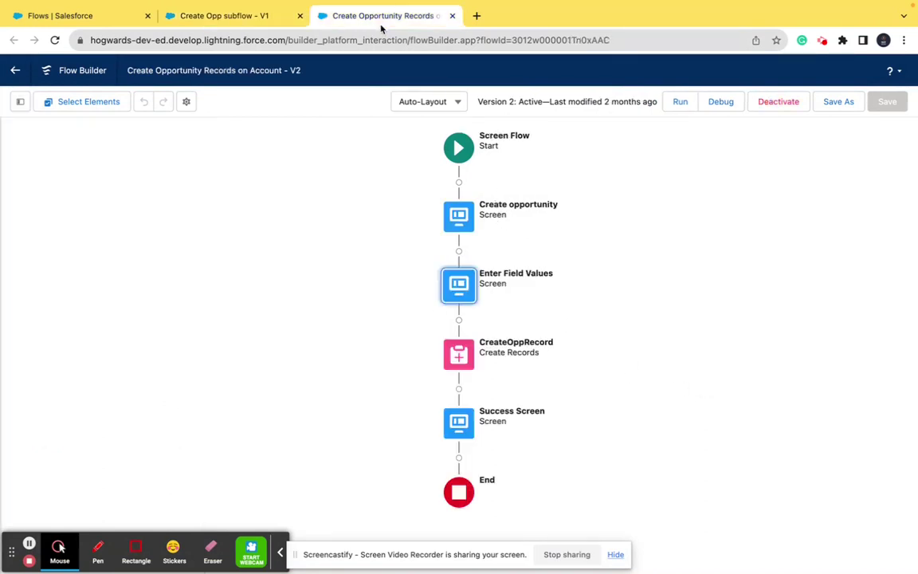
click(263, 17)
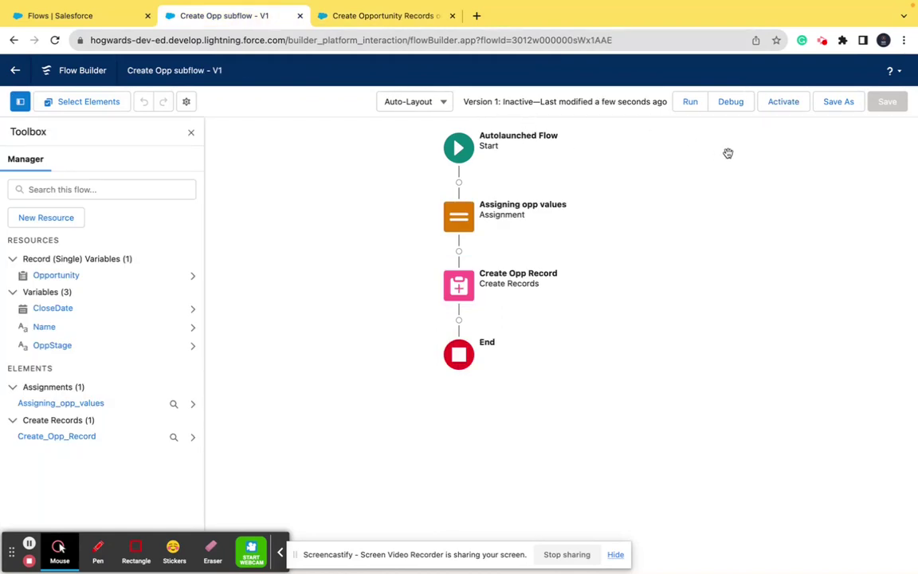
click(784, 102)
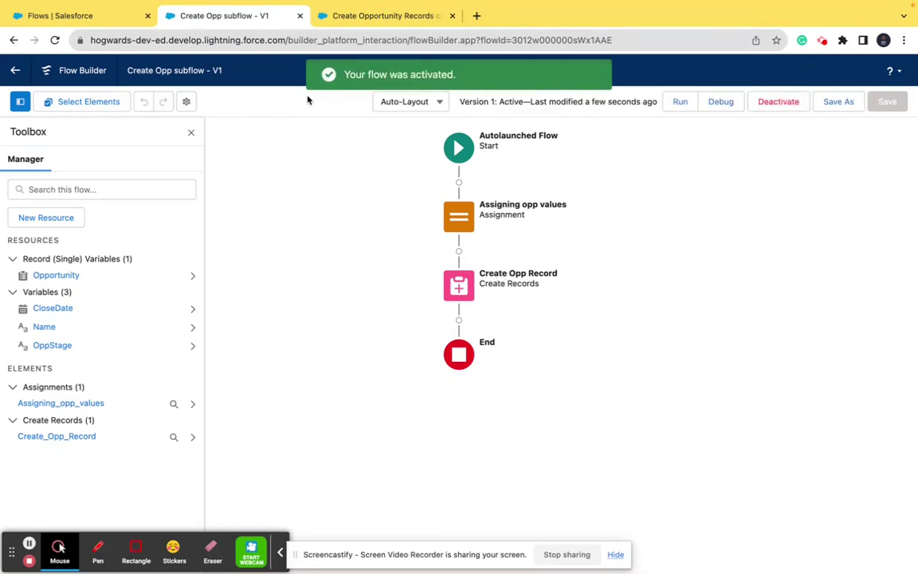
click(383, 16)
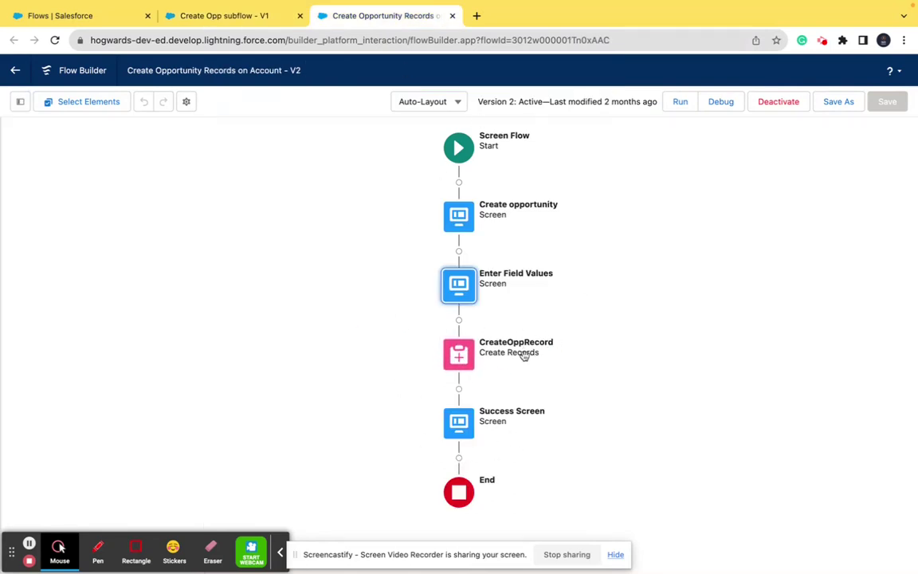
click(459, 321)
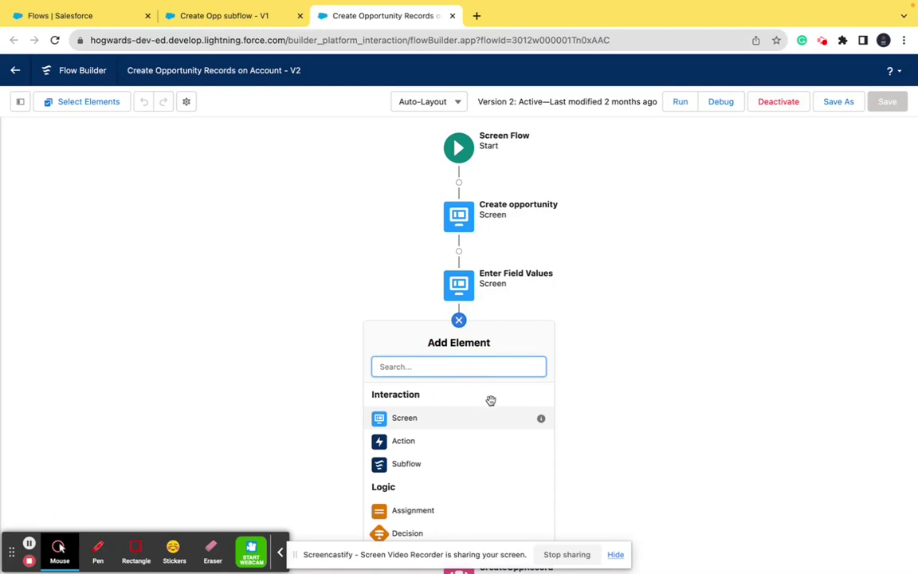
scroll(445, 438, down, 2)
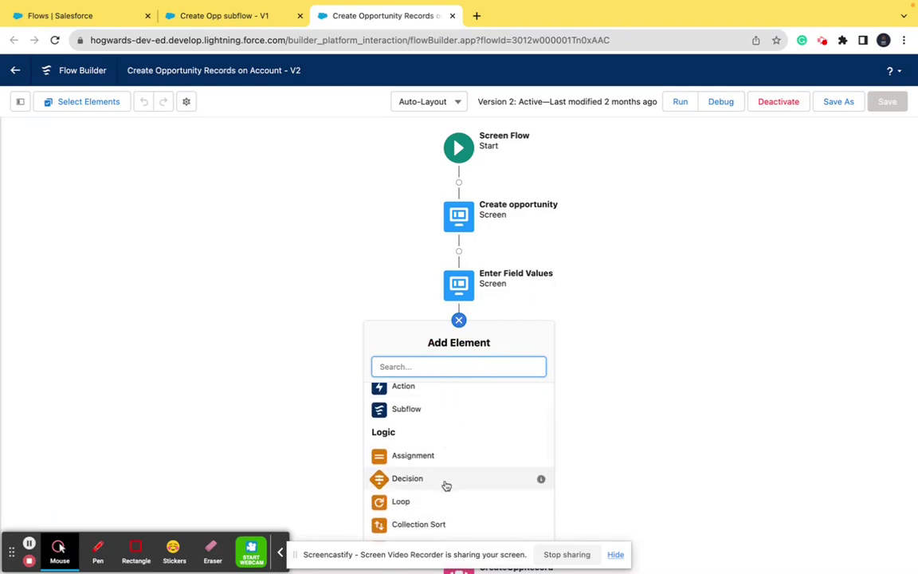
scroll(446, 486, down, 4)
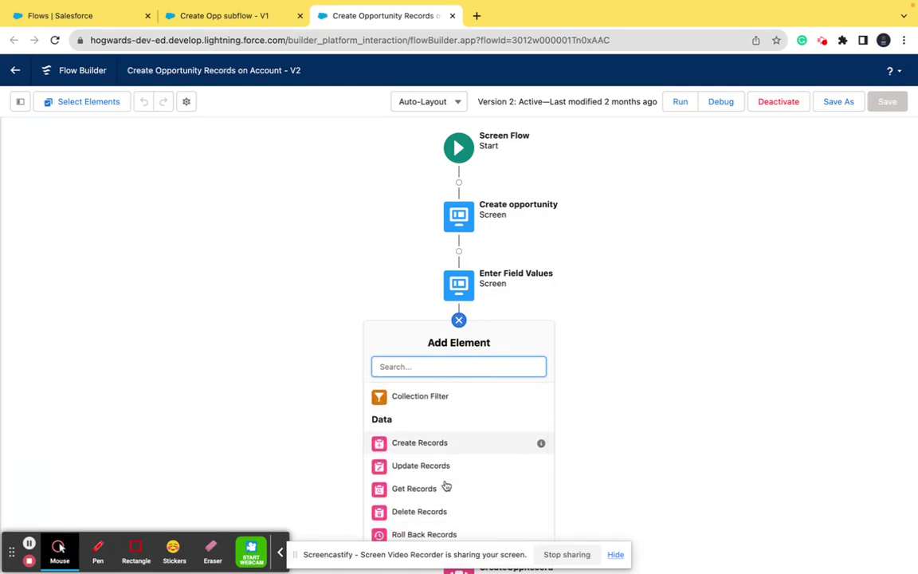
scroll(445, 483, up, 4)
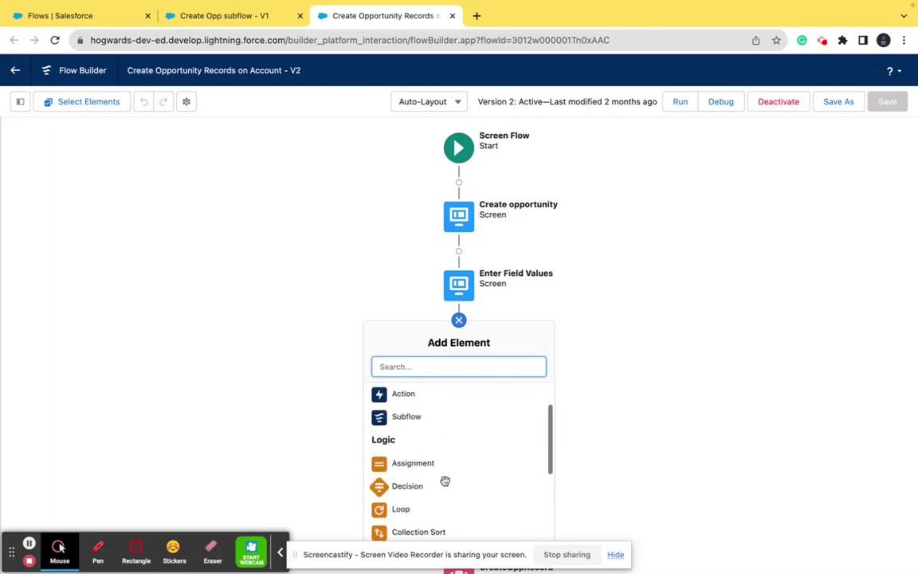
scroll(445, 482, up, 1)
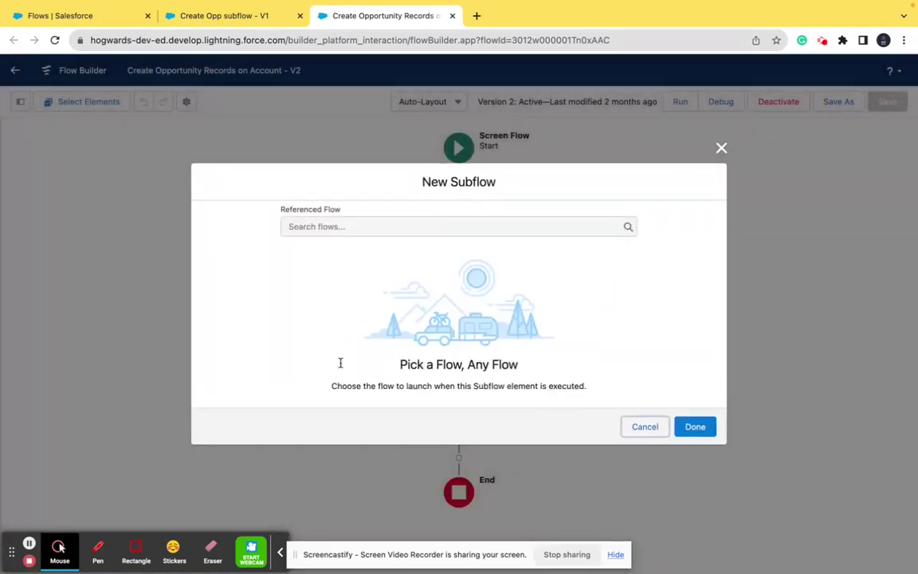
click(331, 231)
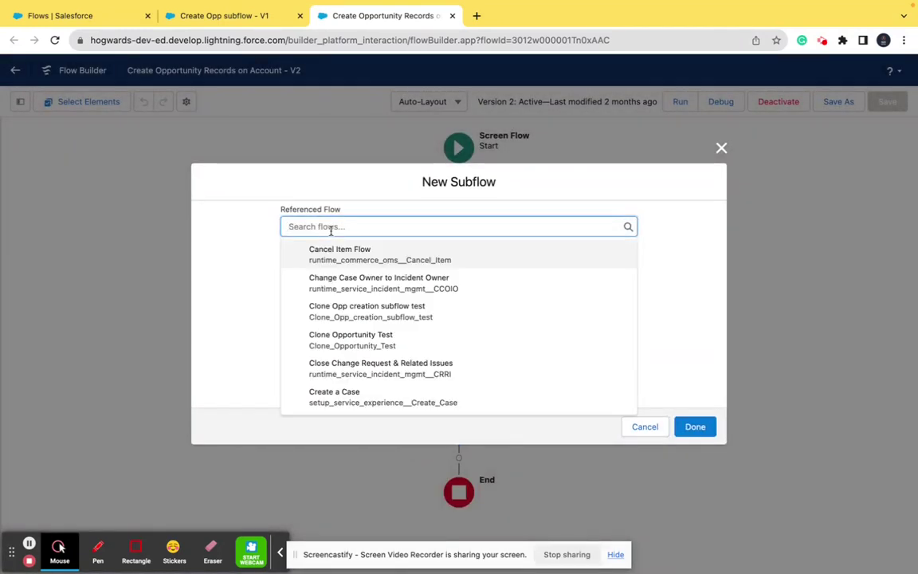
text(create)
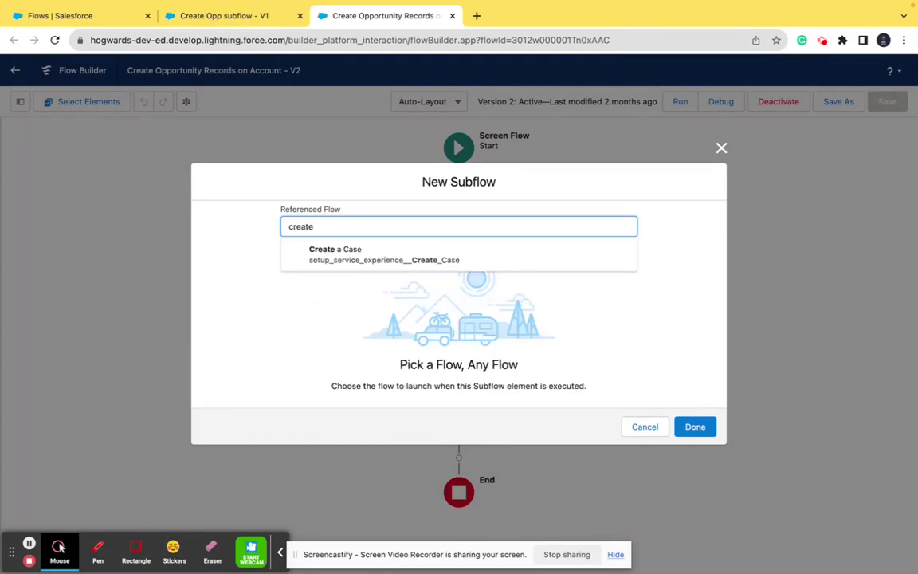
click(721, 147)
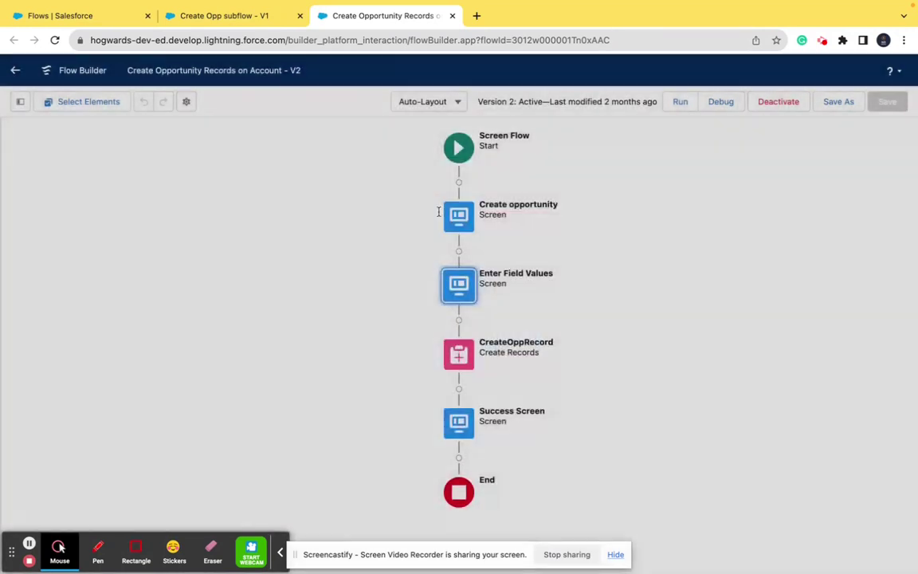
Step: Reload the screen flow and add a Subflow element after Enter Field Values that references Create Opp subflow
click(55, 40)
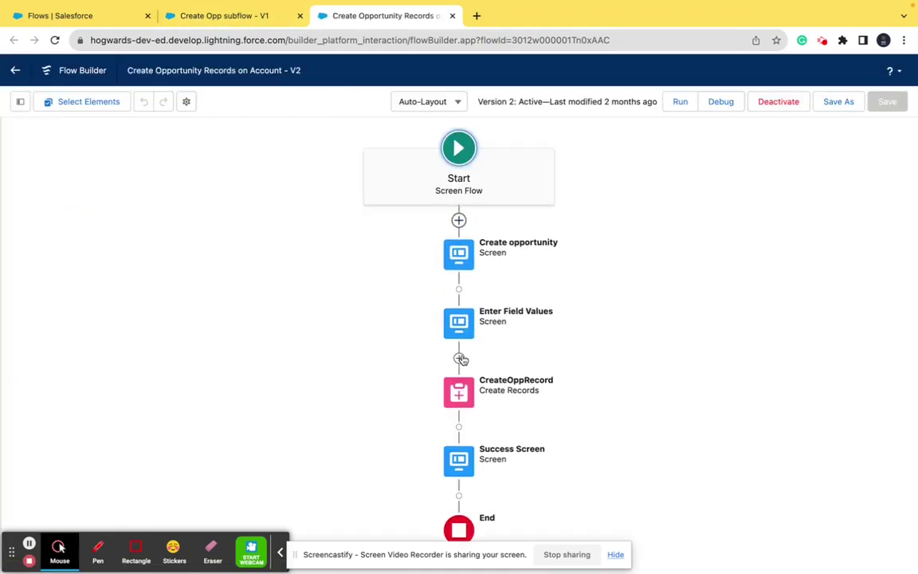
click(459, 357)
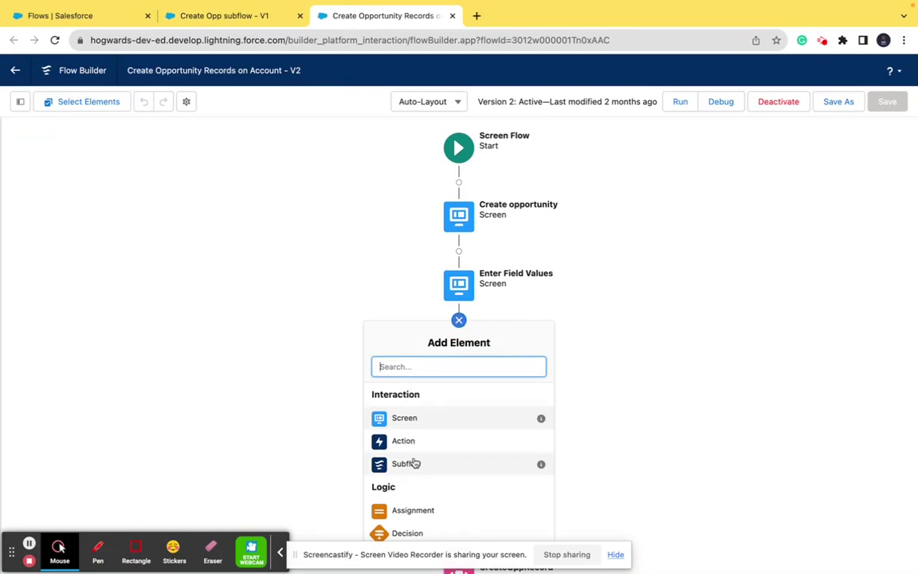
click(408, 463)
click(320, 226)
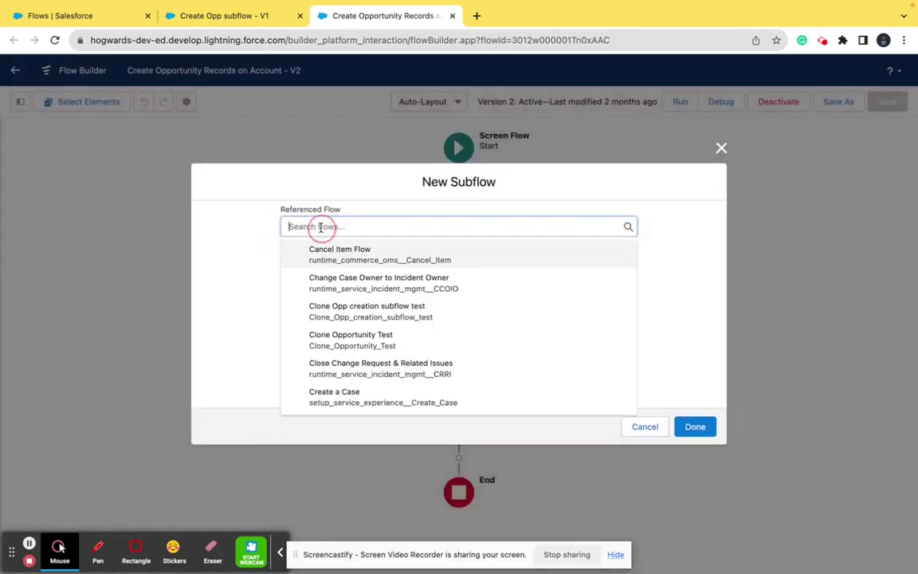
text(create)
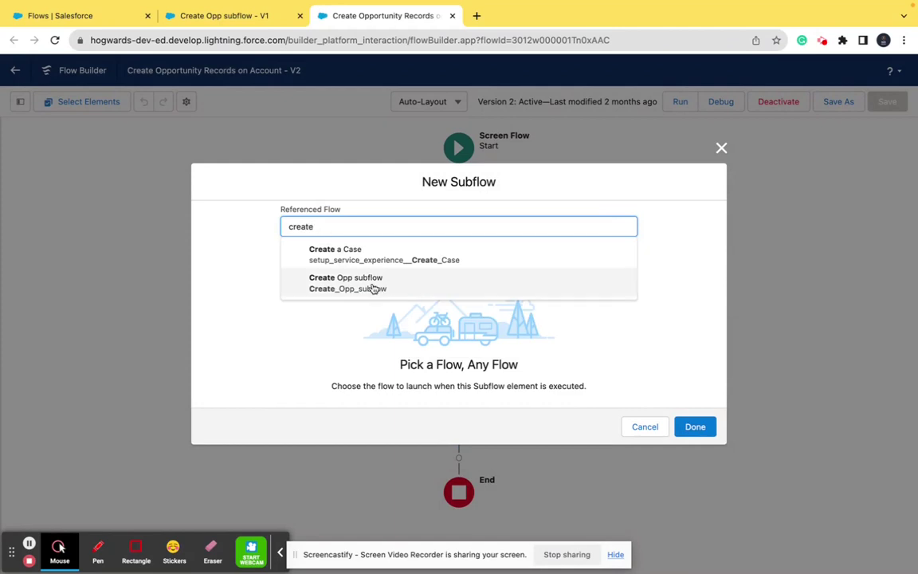
click(374, 287)
Step: Label the Subflow element "Create Oppt Record" with the API name Create_Oppt_Record
click(282, 255)
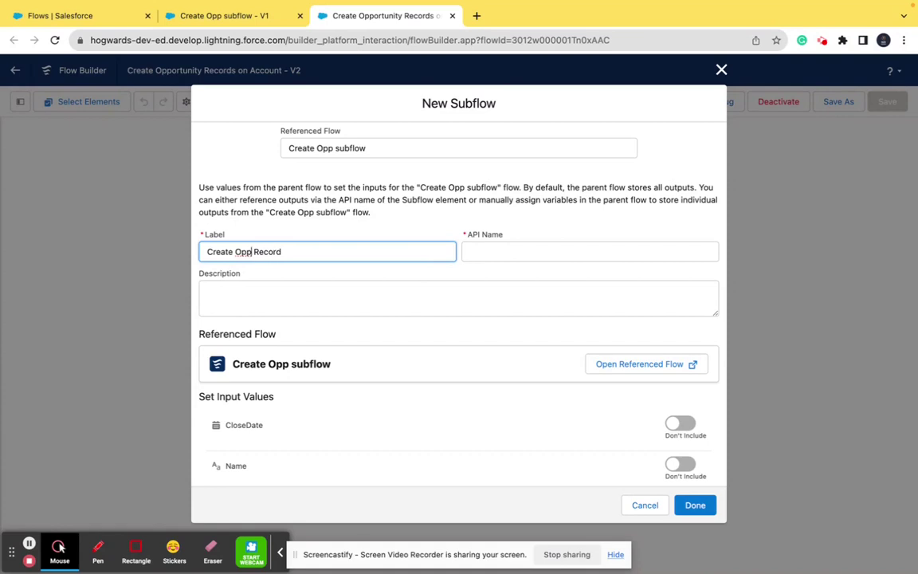
text(t)
click(452, 295)
Step: Include the CloseDate, Name, Opportunity and OppStage inputs in the subflow's input values
scroll(402, 382, down, 3)
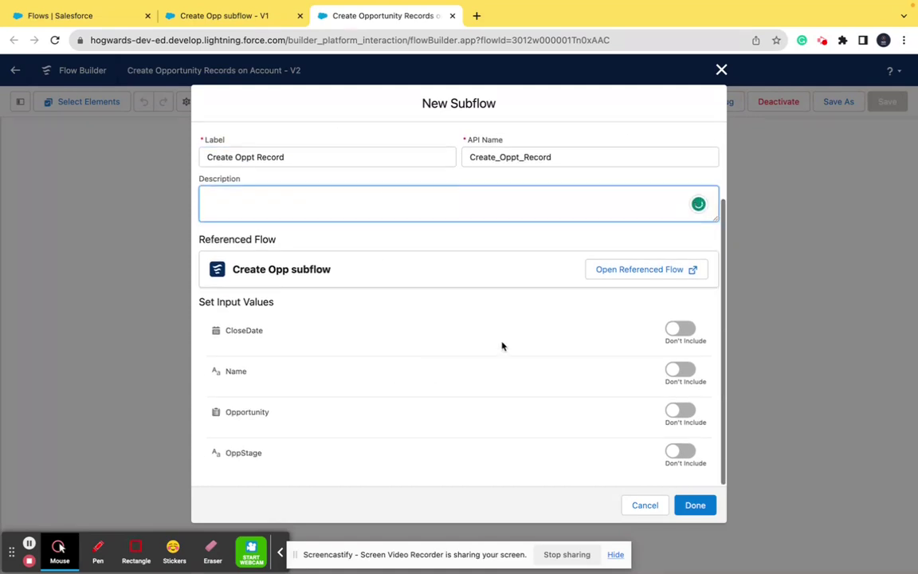
click(690, 330)
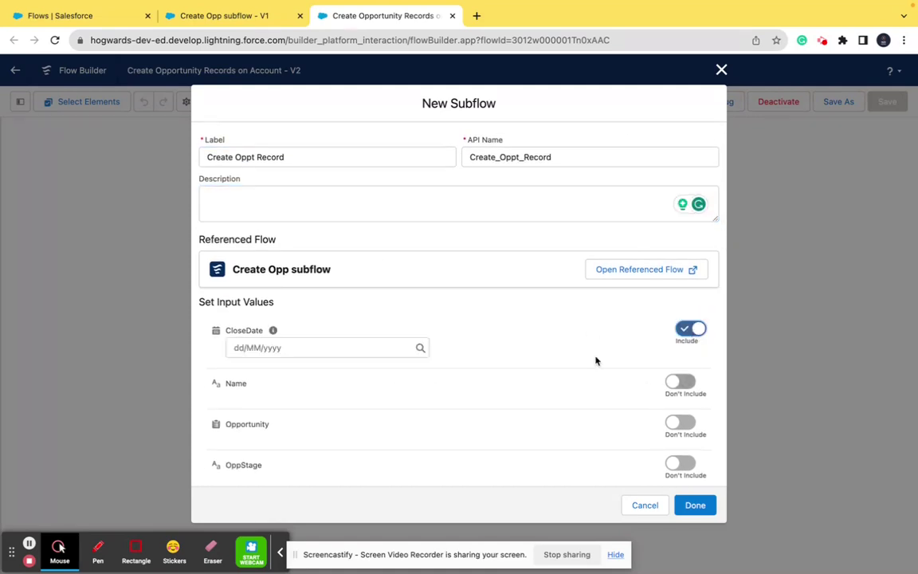
click(690, 381)
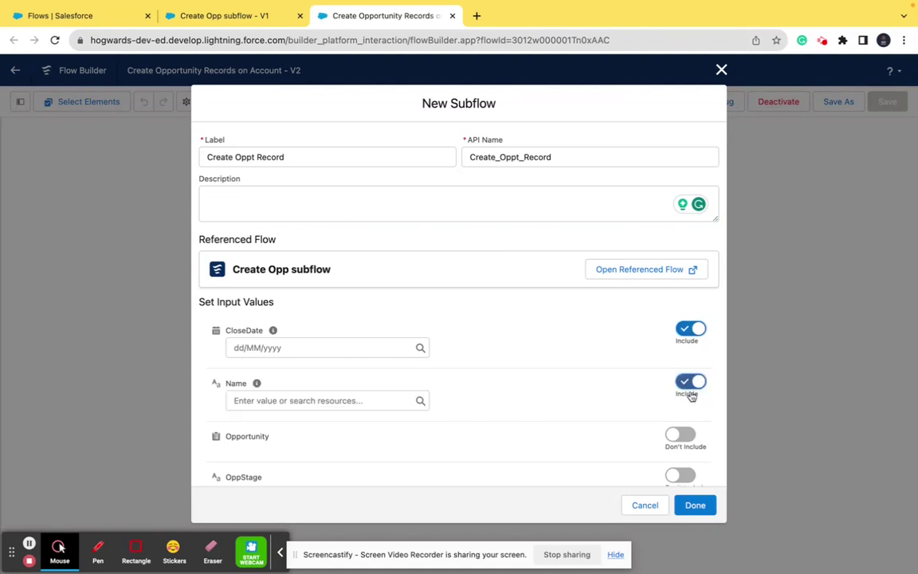
click(690, 435)
scroll(653, 448, down, 1)
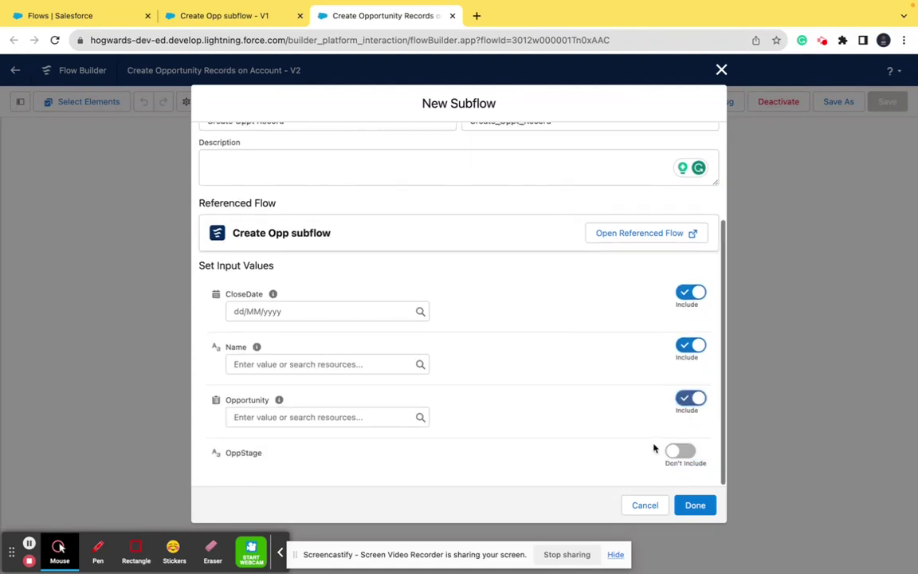
click(690, 451)
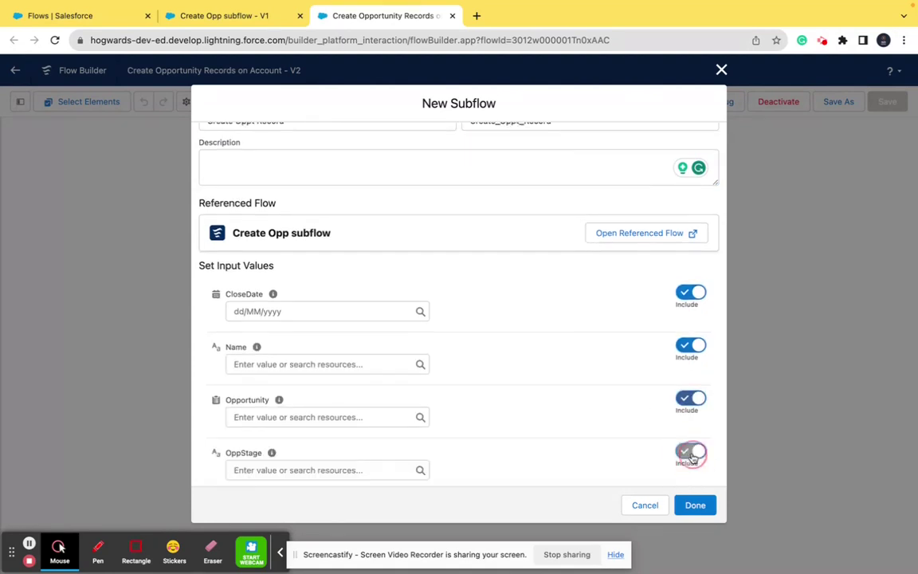
Step: Set the subflow's CloseDate input to the Close_Date screen component and its Name input to the Name text component
click(263, 311)
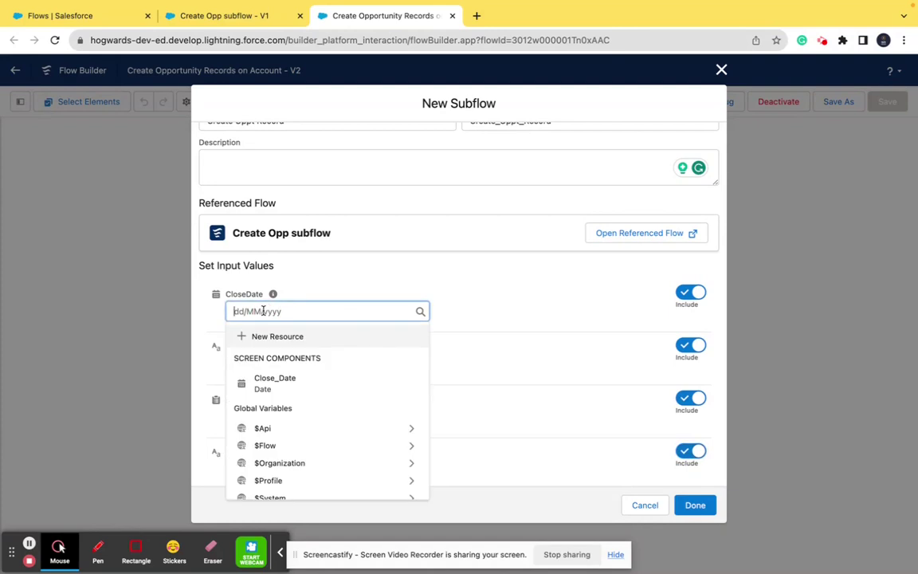
click(296, 384)
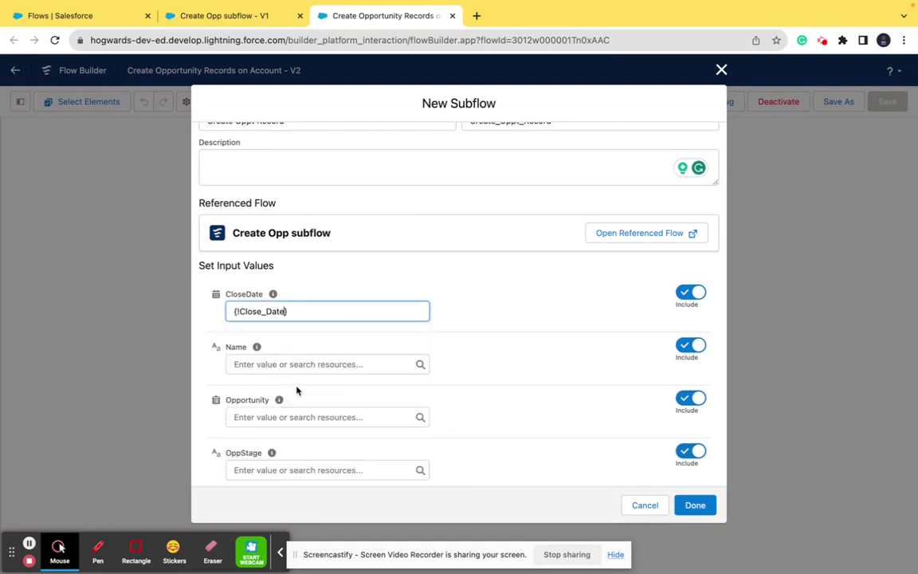
click(414, 362)
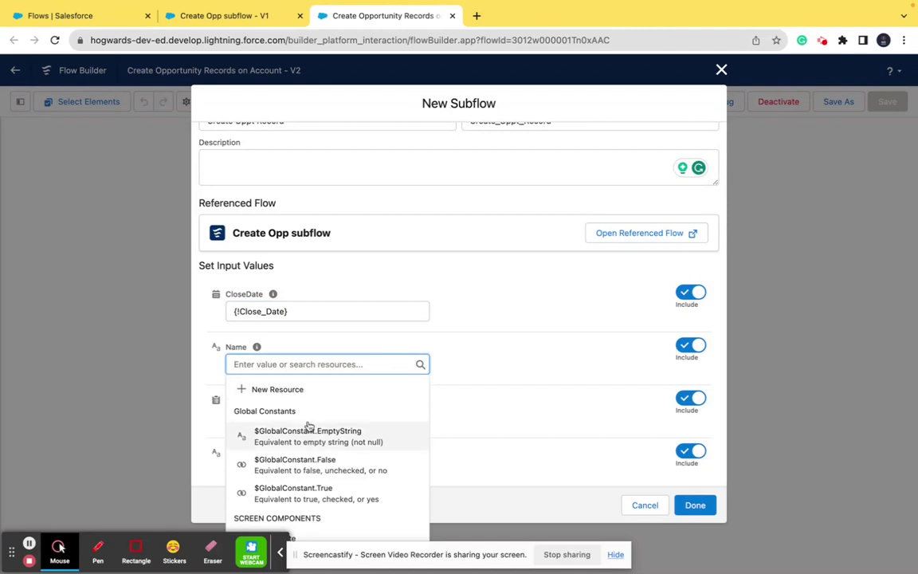
scroll(308, 428, down, 5)
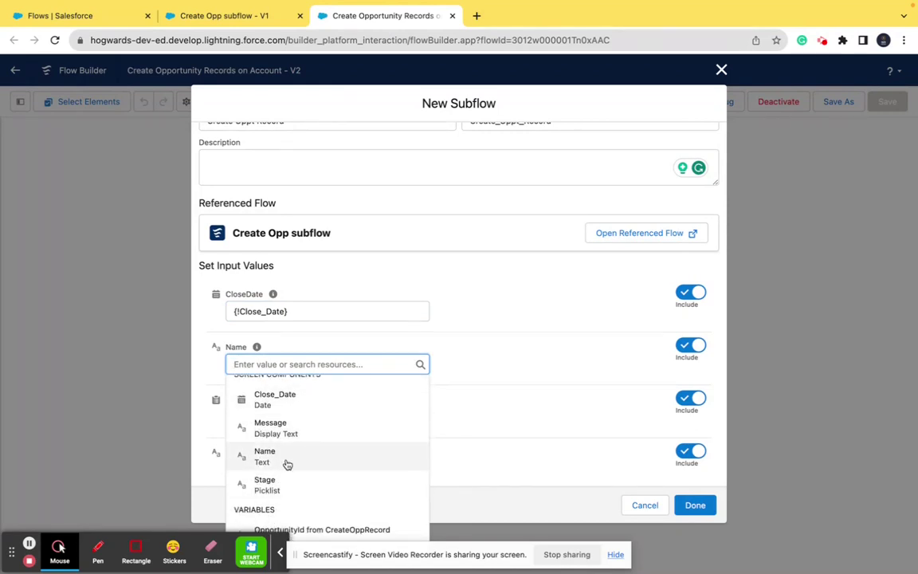
click(287, 456)
Step: Set the subflow's OppStage input to the Stage picklist screen component
scroll(342, 421, down, 1)
click(371, 455)
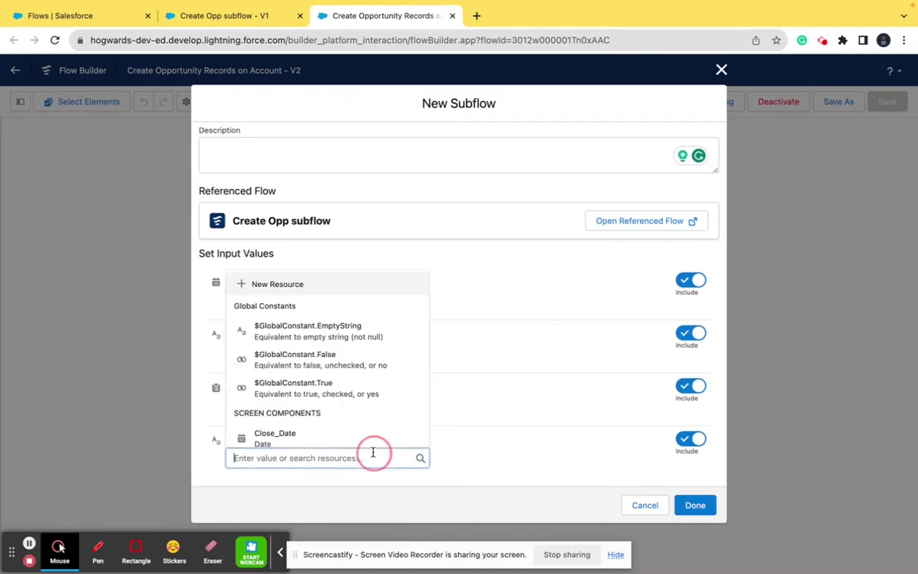
scroll(340, 401, down, 5)
scroll(295, 323, up, 3)
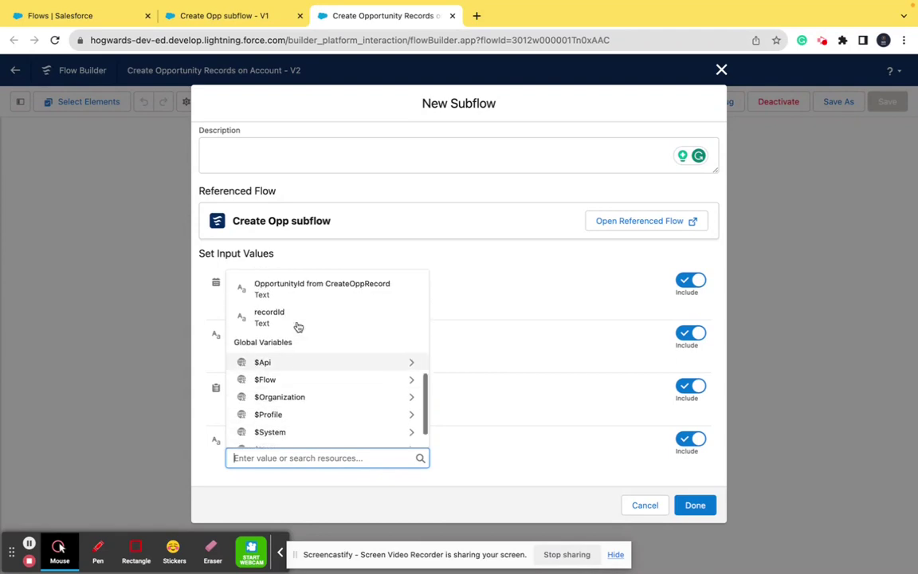
scroll(297, 327, up, 1)
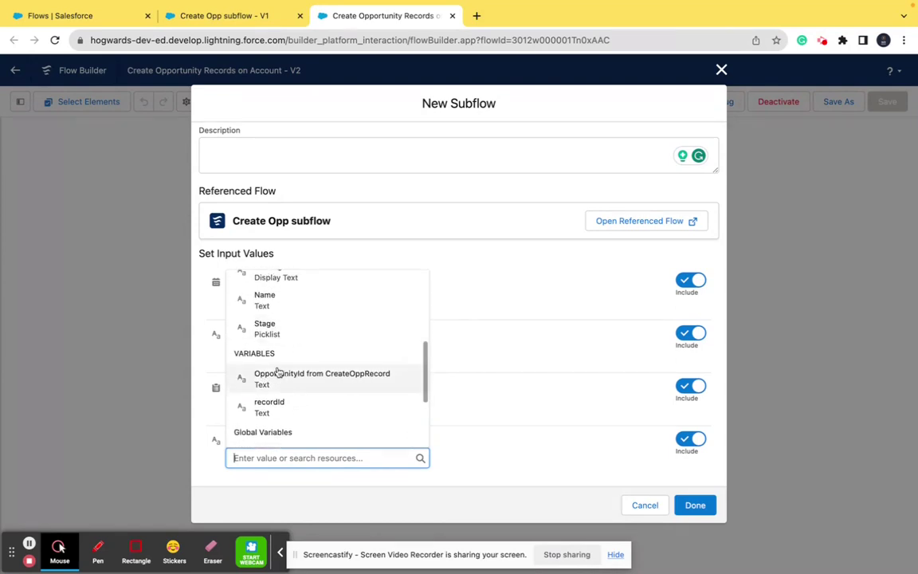
scroll(291, 347, up, 1)
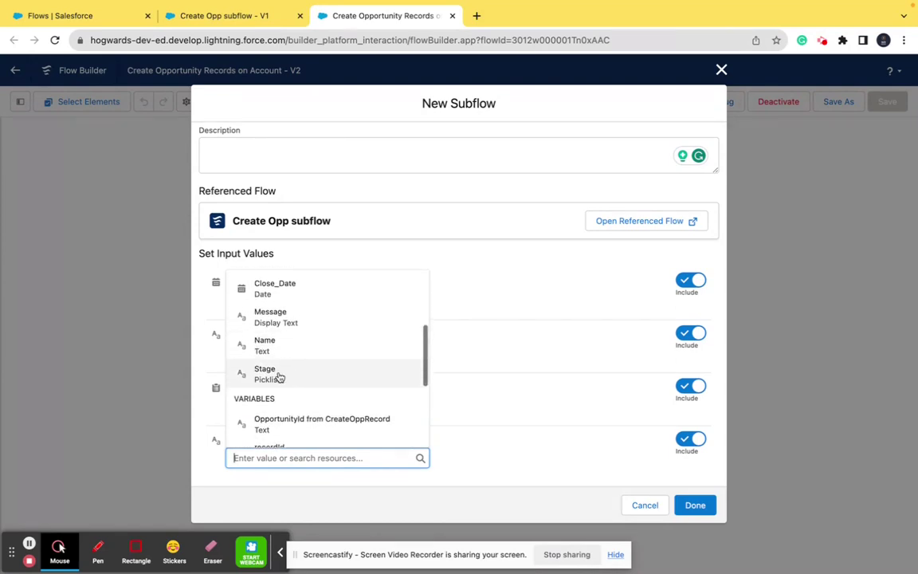
click(280, 378)
Step: Exclude the Opportunity input from the subflow's input values and finish the new Subflow element
click(320, 406)
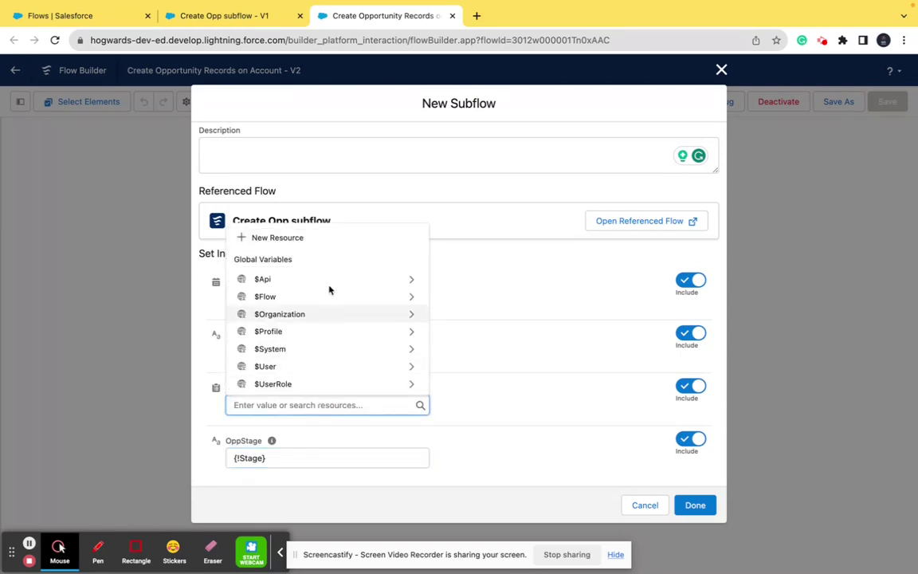
click(556, 383)
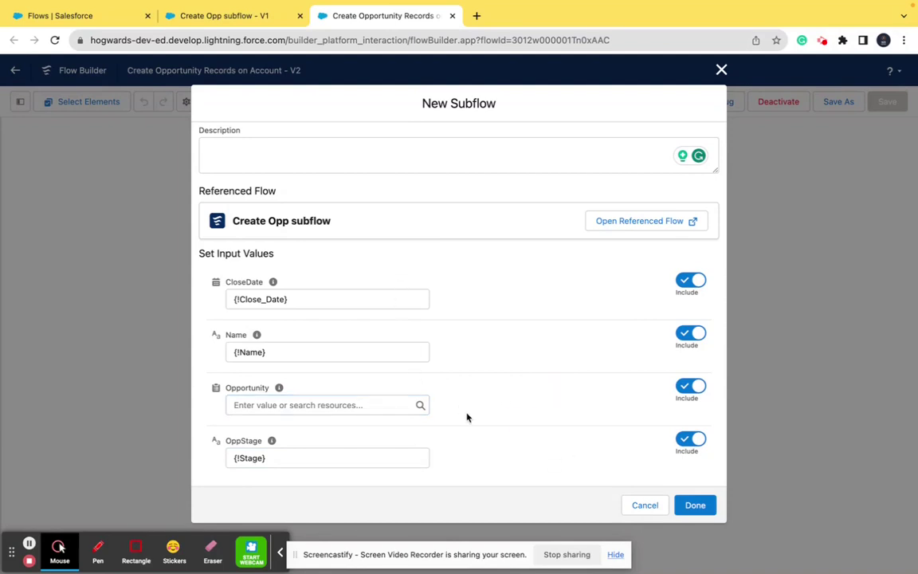
click(686, 388)
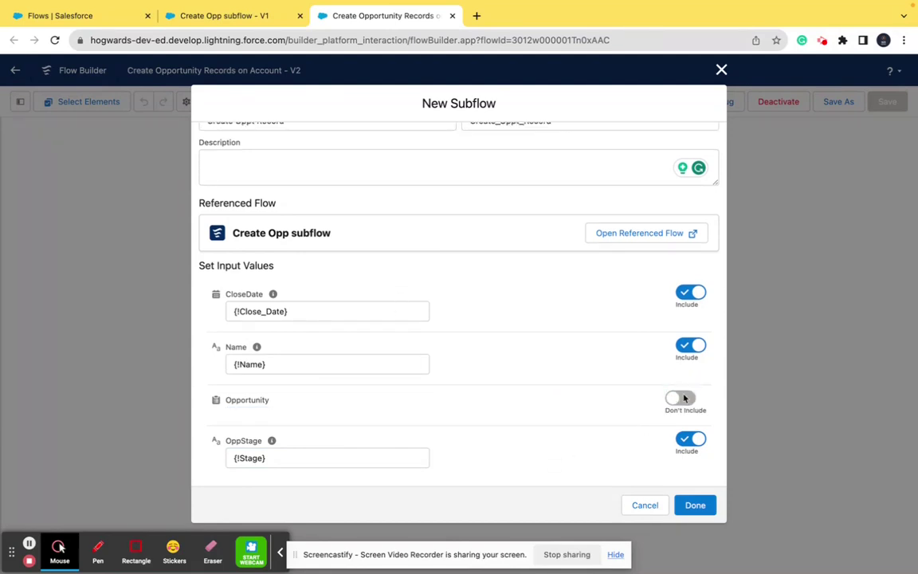
click(695, 505)
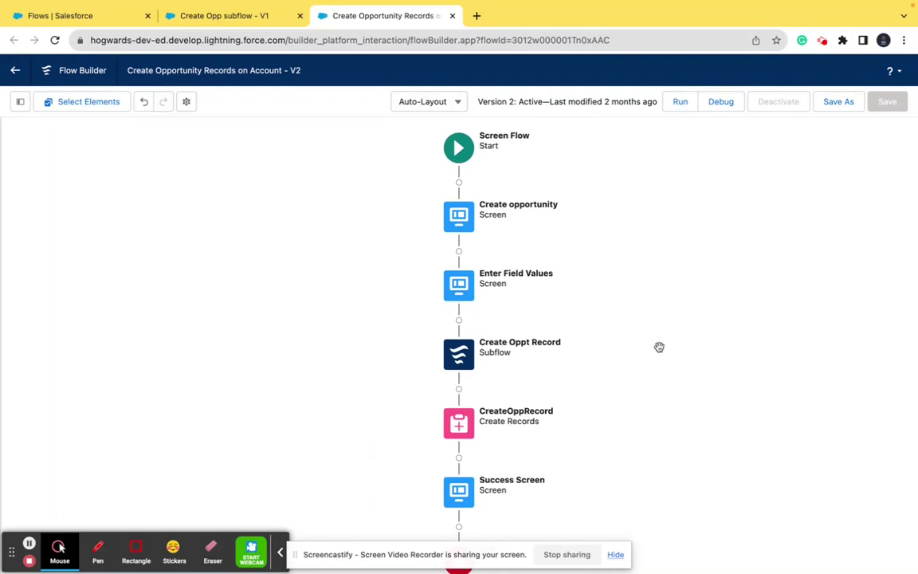
Step: Review the input values of the Create Oppt Record subflow element and close its settings
drag(660, 347, 655, 326)
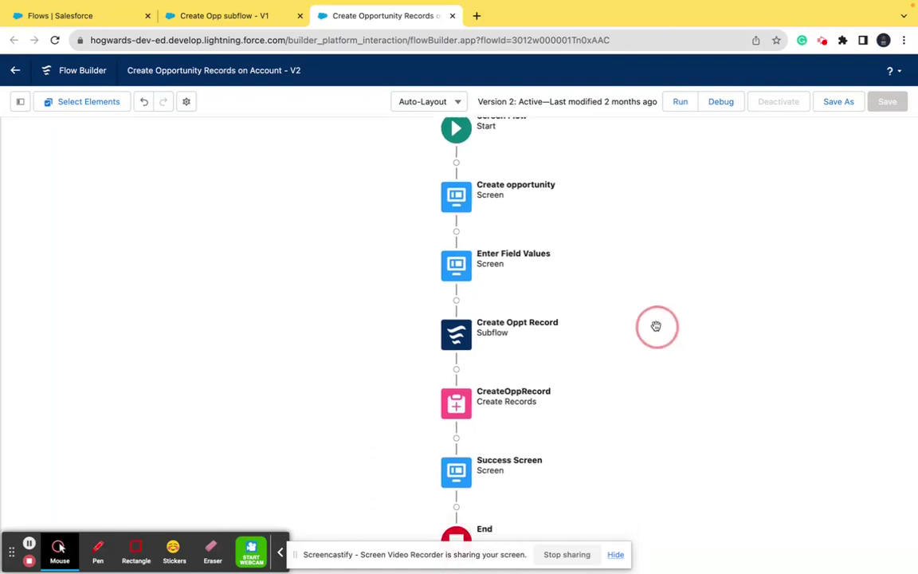
click(456, 334)
click(457, 483)
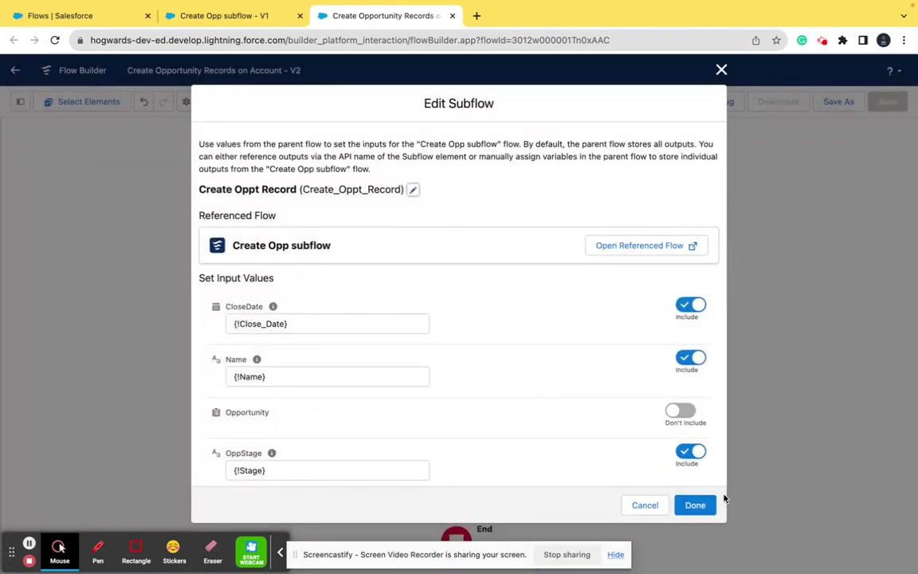
click(701, 505)
Step: Delete the CreateOppRecord Create Records element that follows the subflow
drag(569, 310, 568, 236)
click(452, 328)
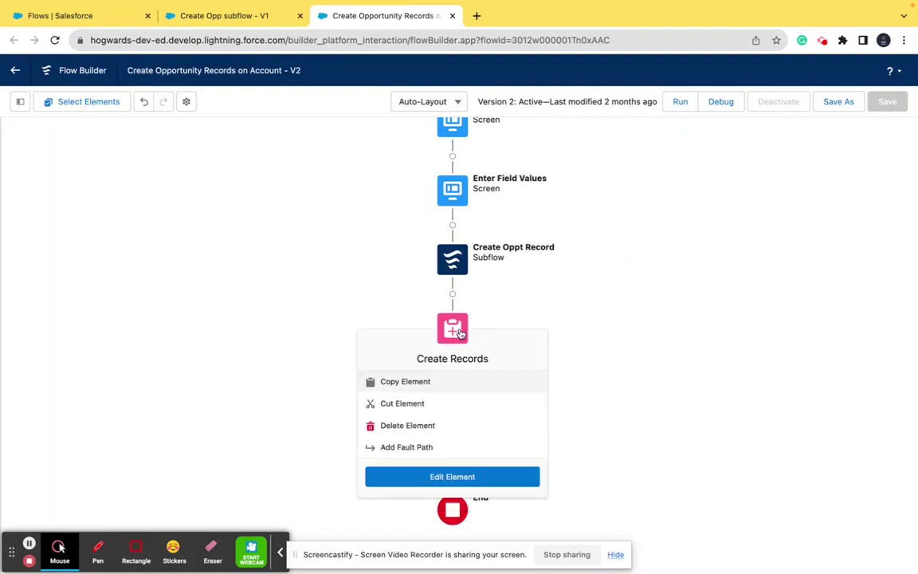
click(421, 425)
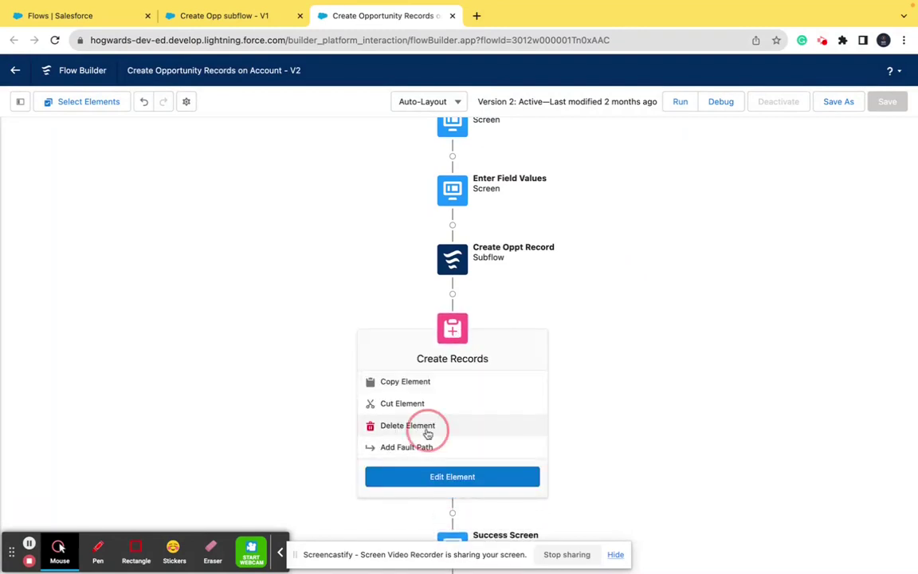
Step: Save the Create Opportunity Records on Account flow as a new version and activate that version
drag(633, 286, 630, 394)
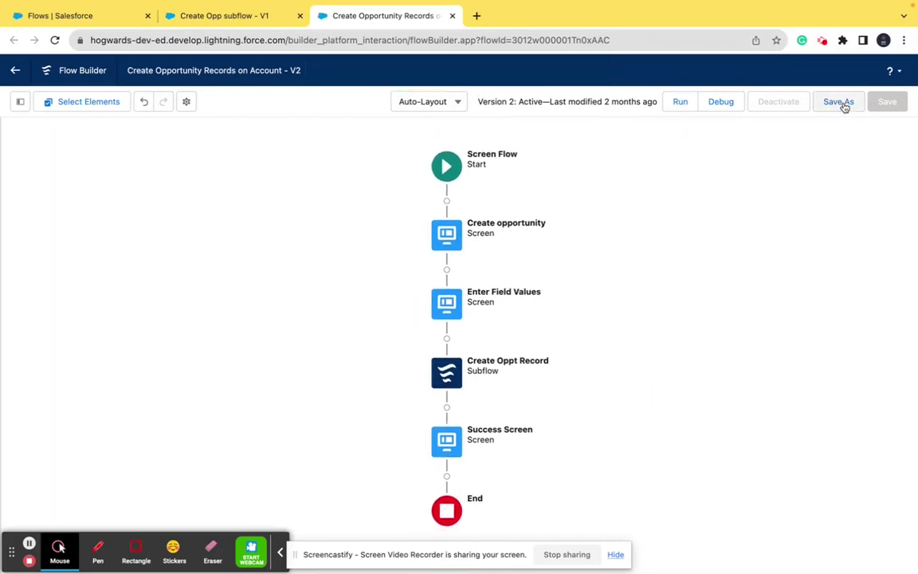
click(841, 102)
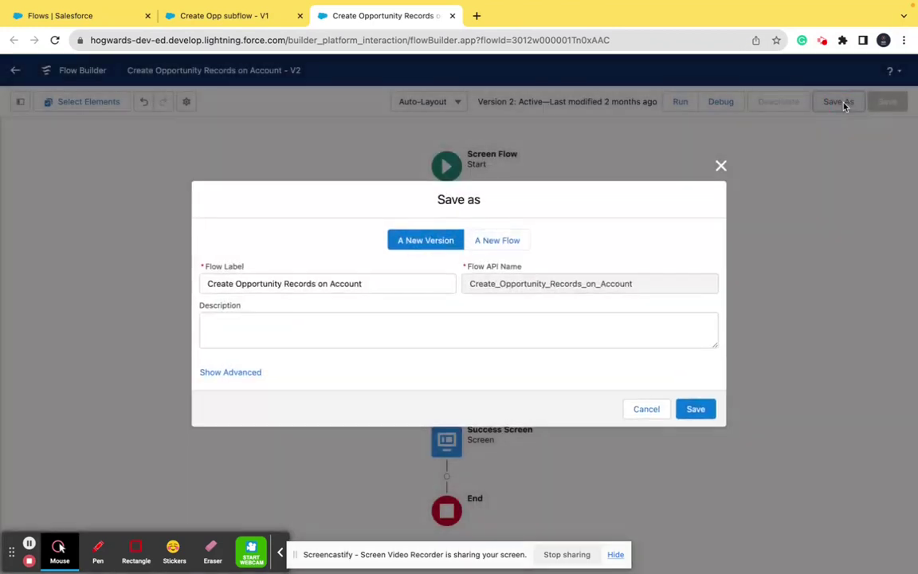
click(697, 409)
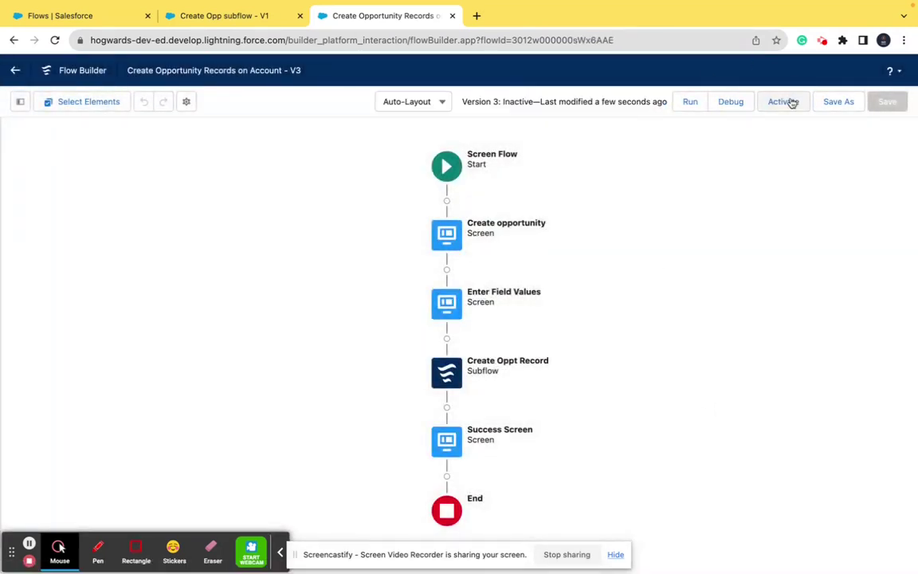
click(791, 103)
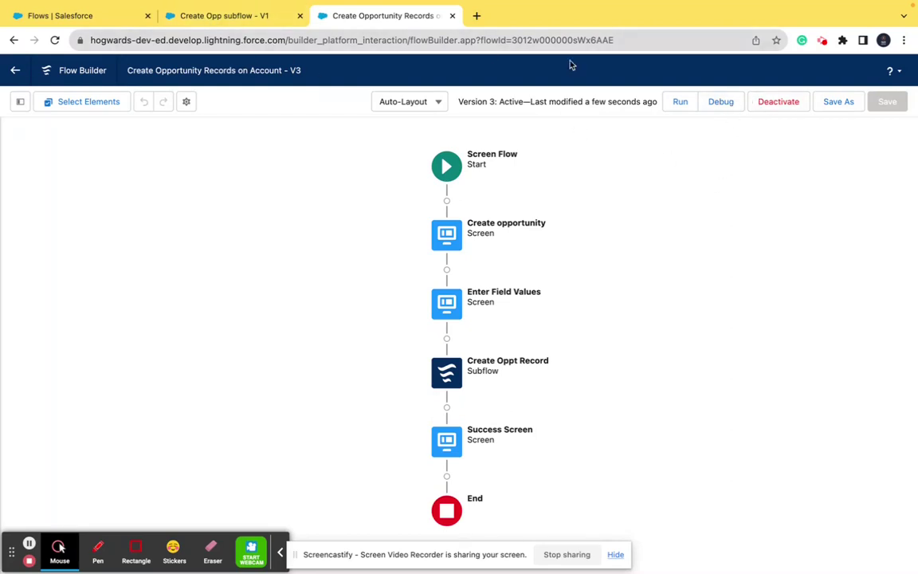
Step: Switch to the Salesforce Setup tab, find Accounts in the App Launcher and open the Burlington Textiles Corp of America account
mouse_move(202, 4)
click(50, 50)
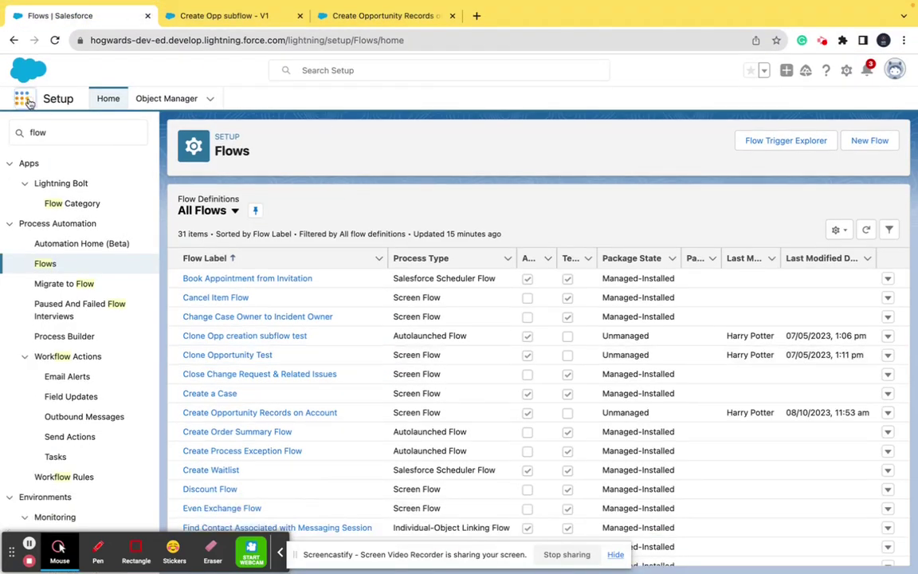
click(24, 100)
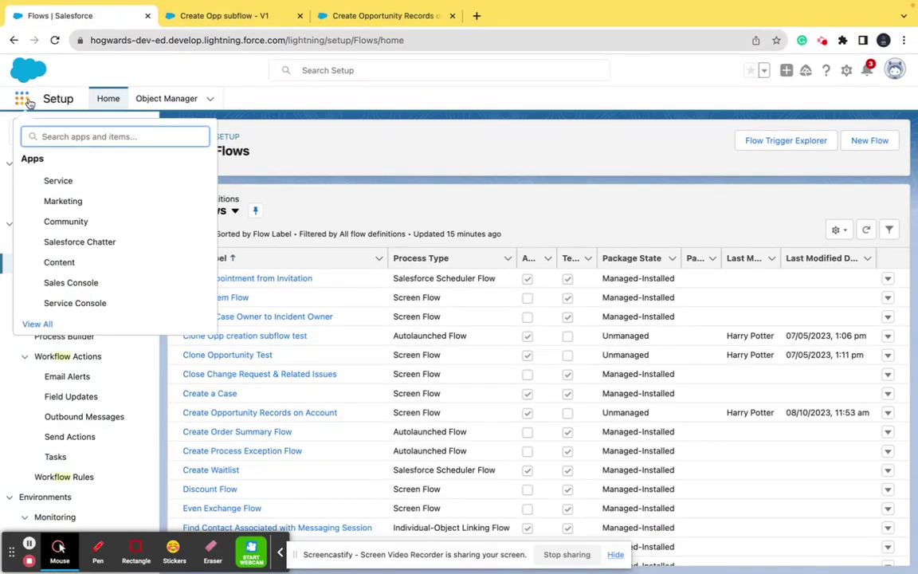
text(acc)
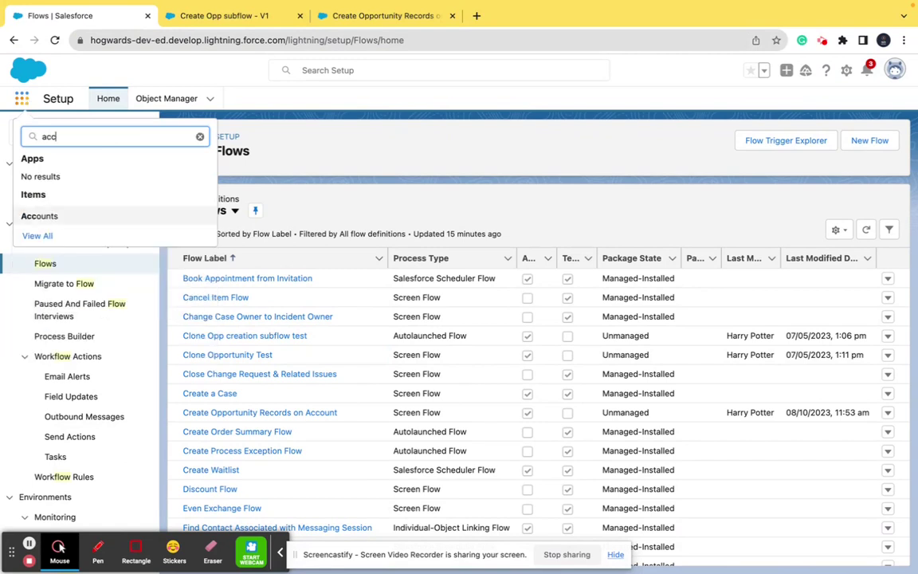
click(39, 216)
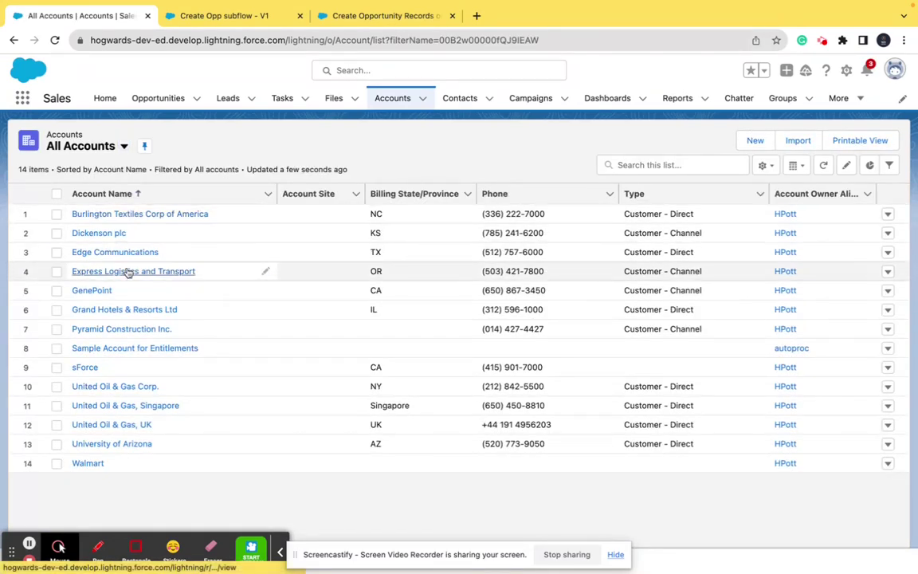
click(126, 215)
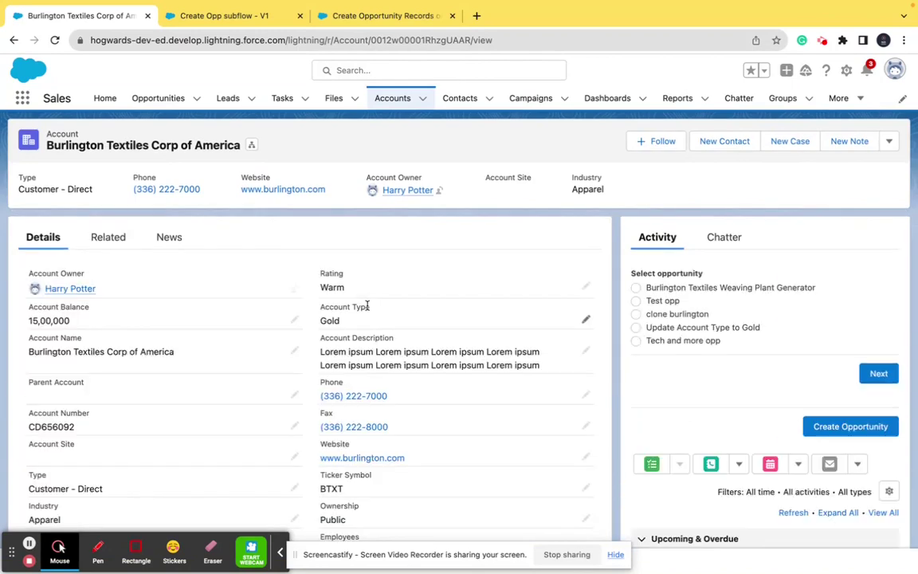
Step: Run the account's Create Opportunity flow to completion with name "test opp subflow", close date 09-Oct-2023 and stage Prospecting
scroll(629, 446, down, 3)
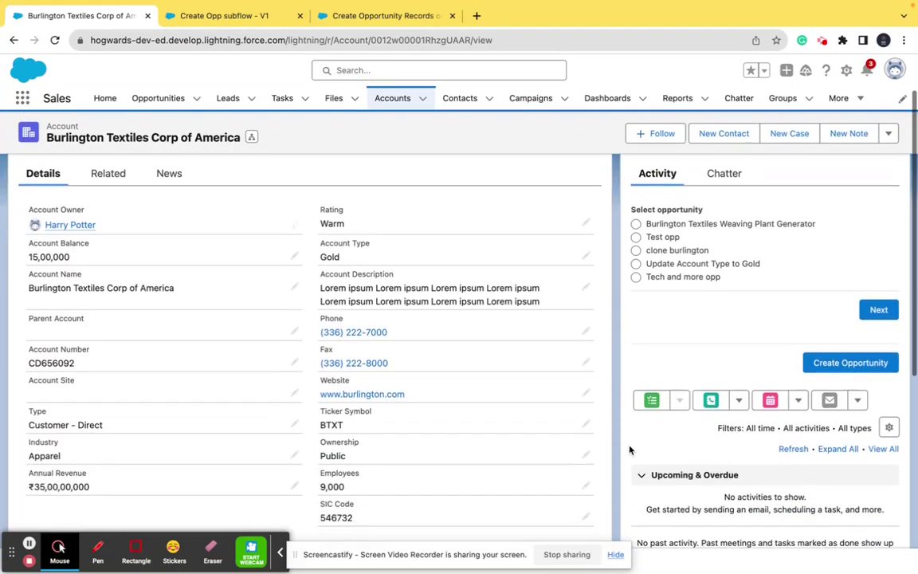
scroll(629, 449, down, 1)
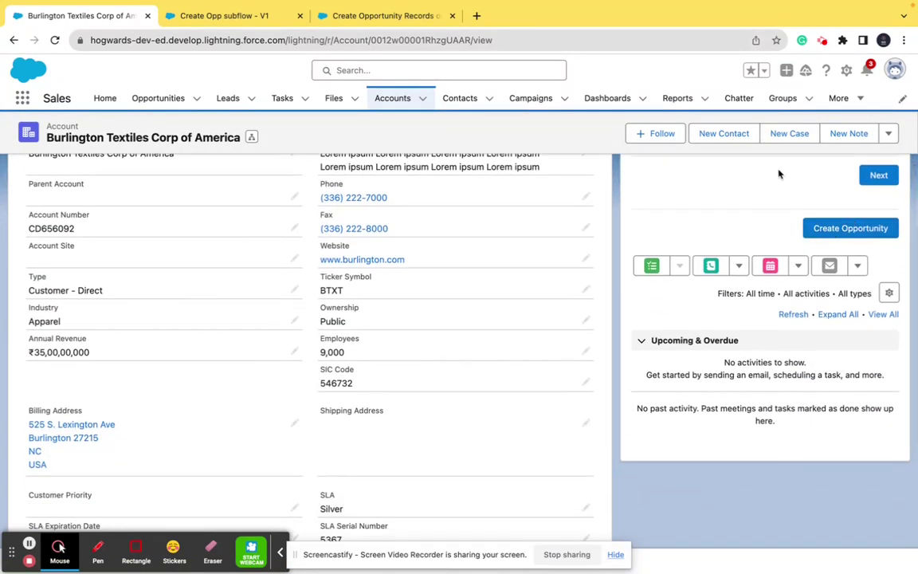
click(843, 229)
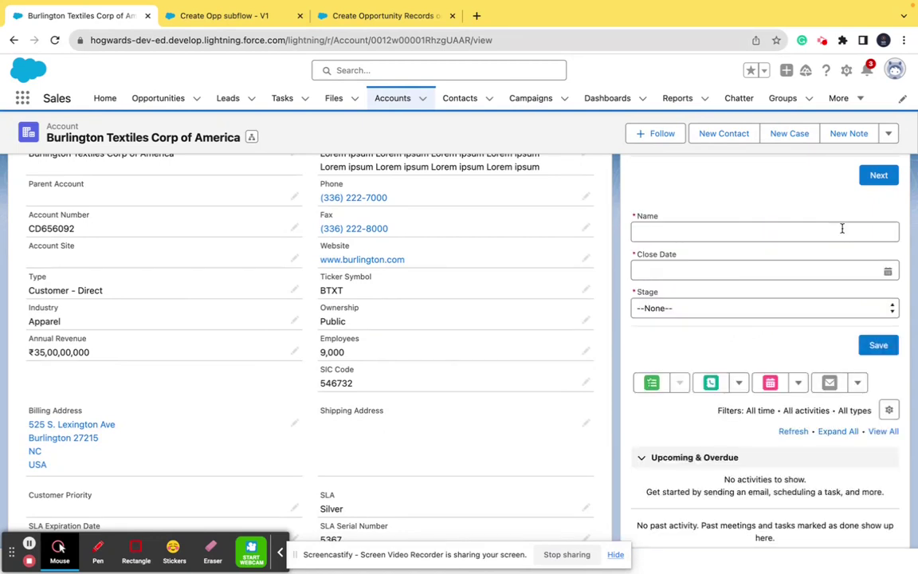
click(699, 232)
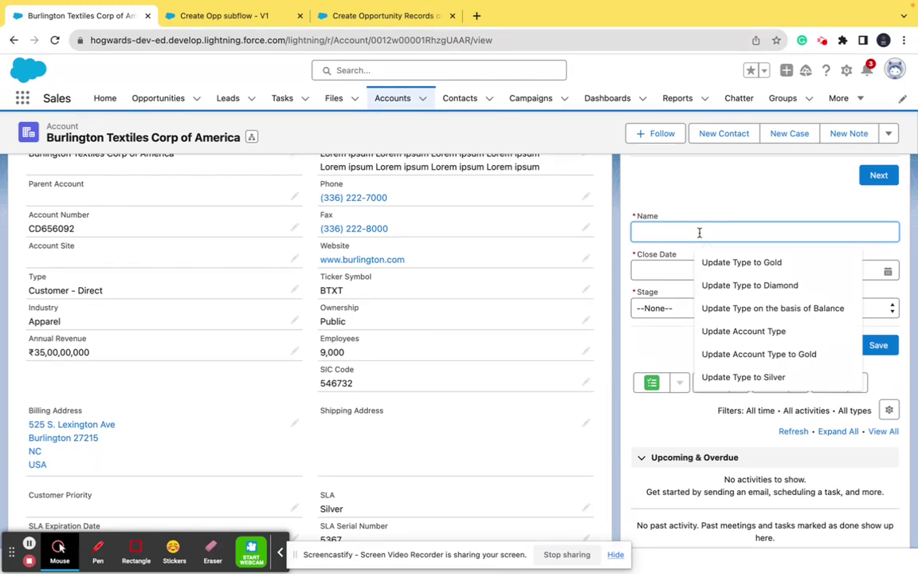
text(test opp subflow)
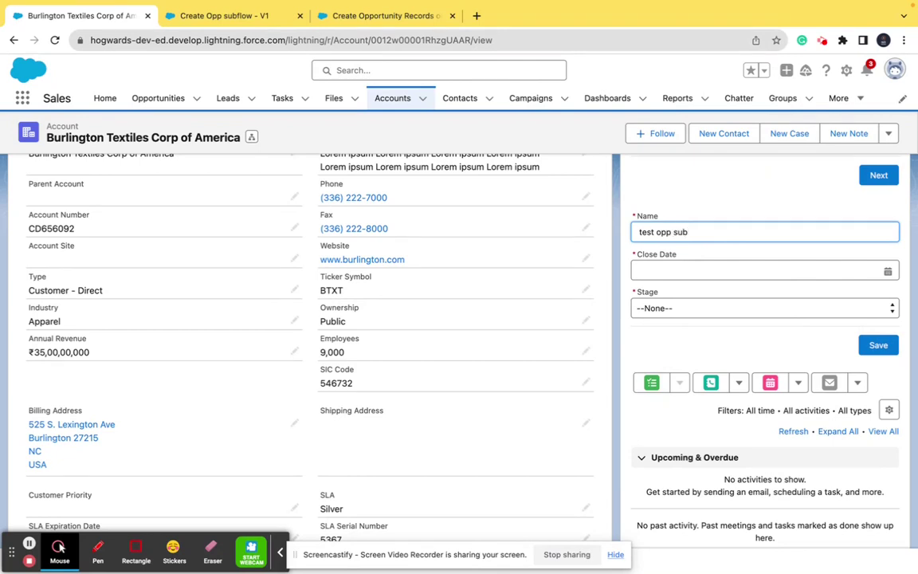
click(706, 273)
click(757, 365)
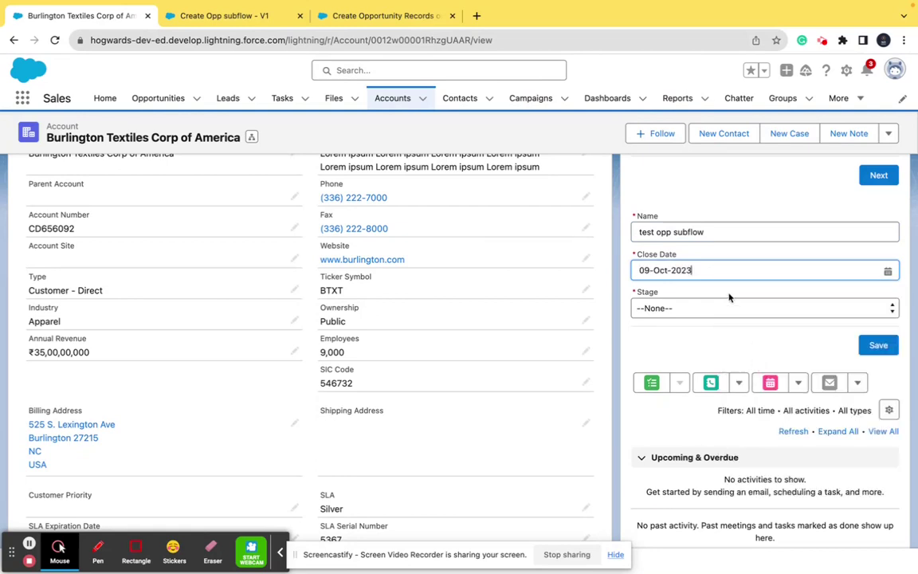
click(716, 311)
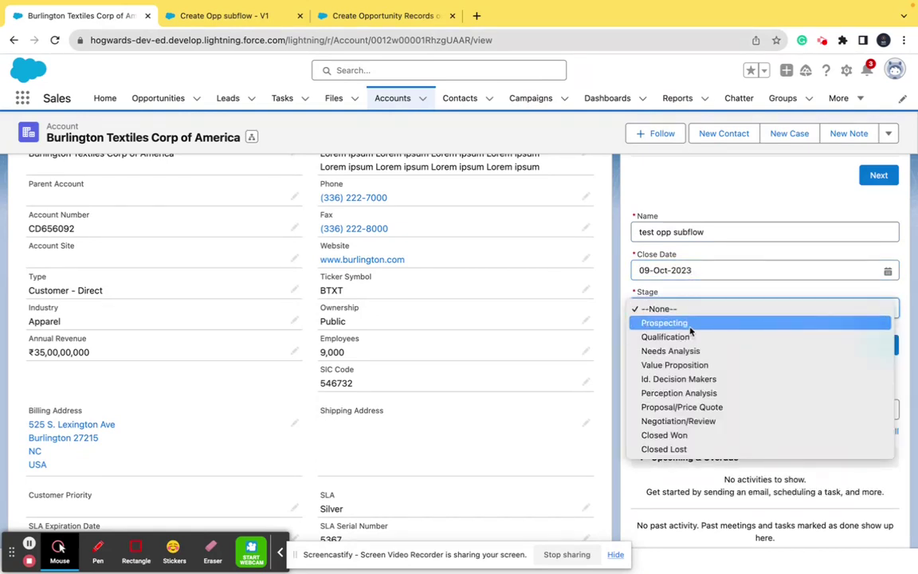
click(690, 324)
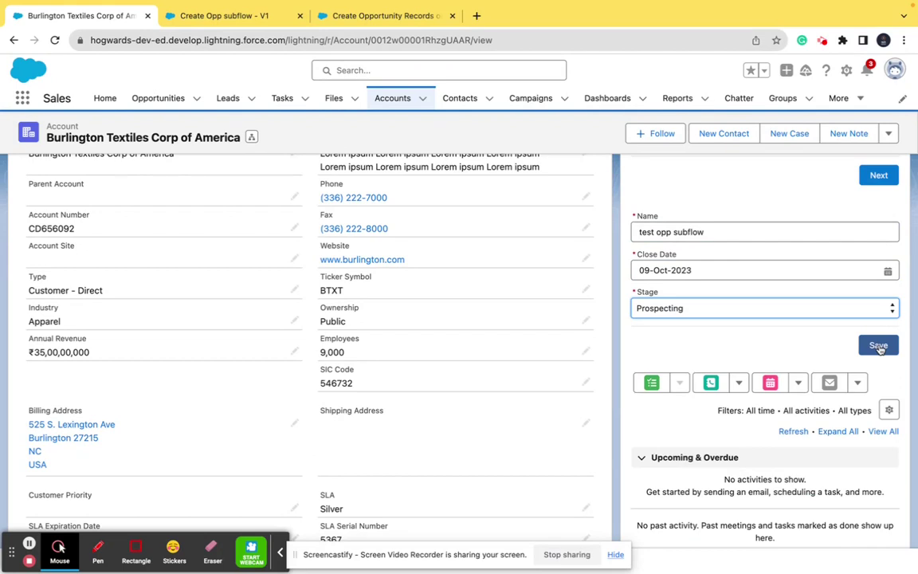
click(879, 347)
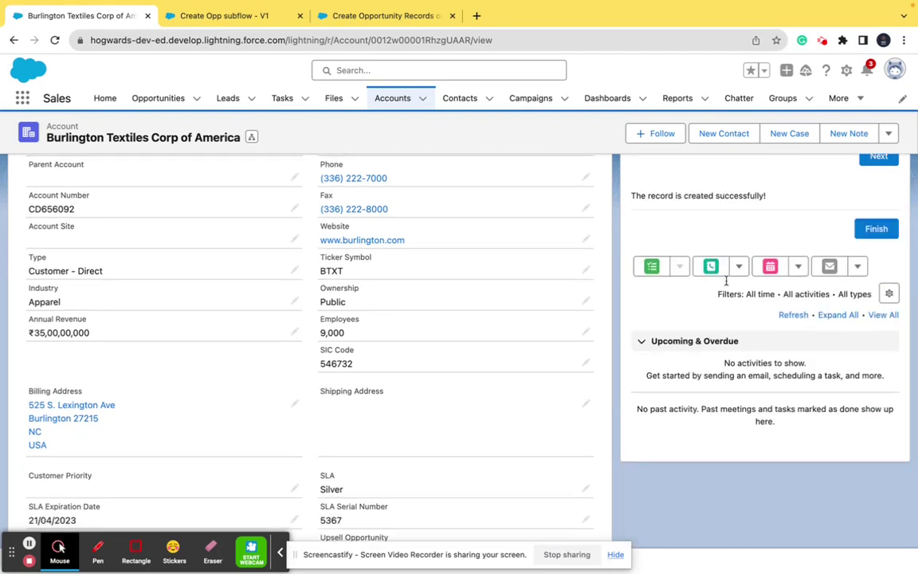
click(877, 230)
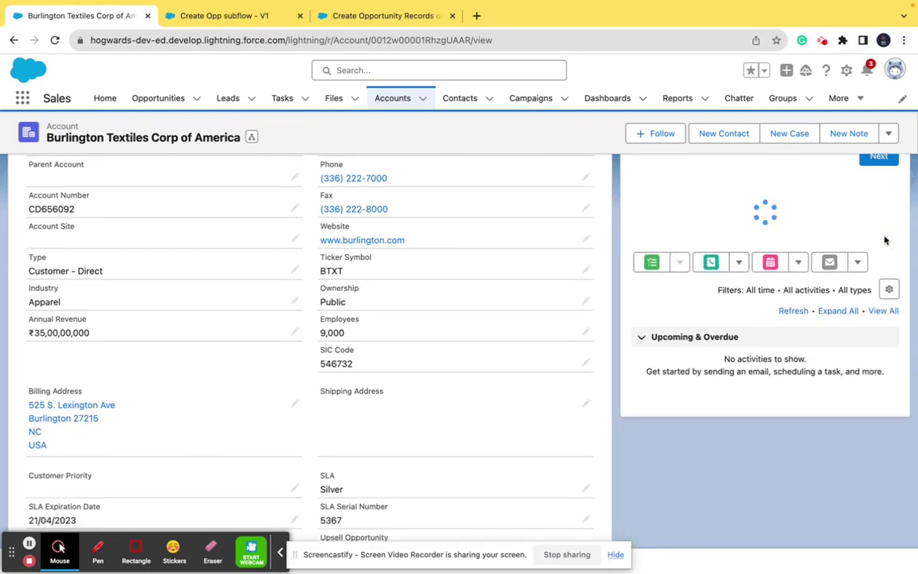
Step: Check the related opportunities of the Burlington Textiles Corp of America account for the new record, reloading the page to check again
scroll(242, 371, down, 3)
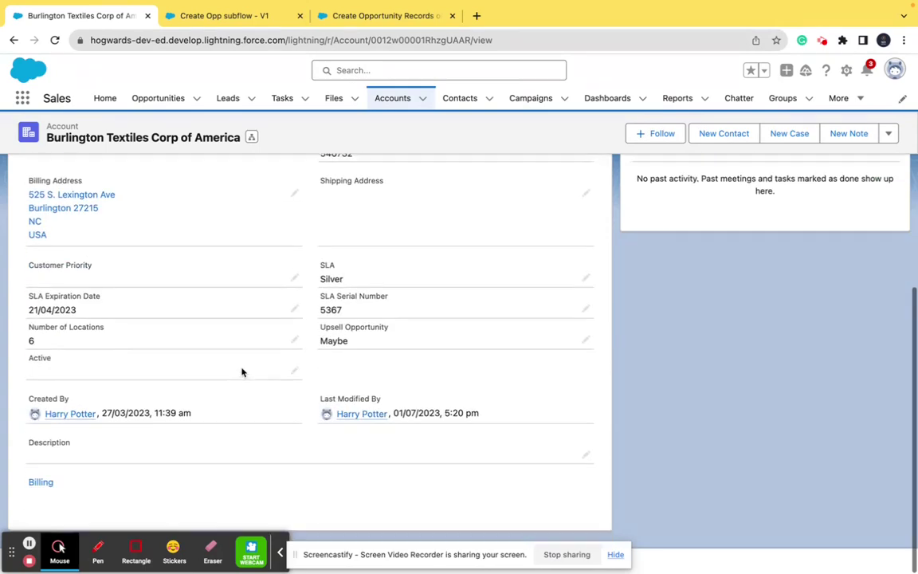
scroll(242, 371, up, 6)
click(118, 240)
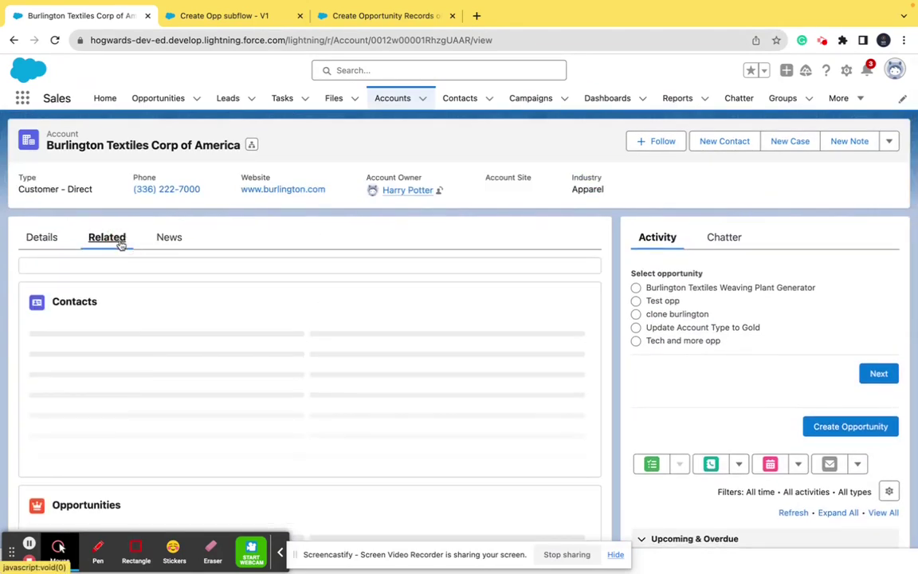
scroll(183, 393, down, 3)
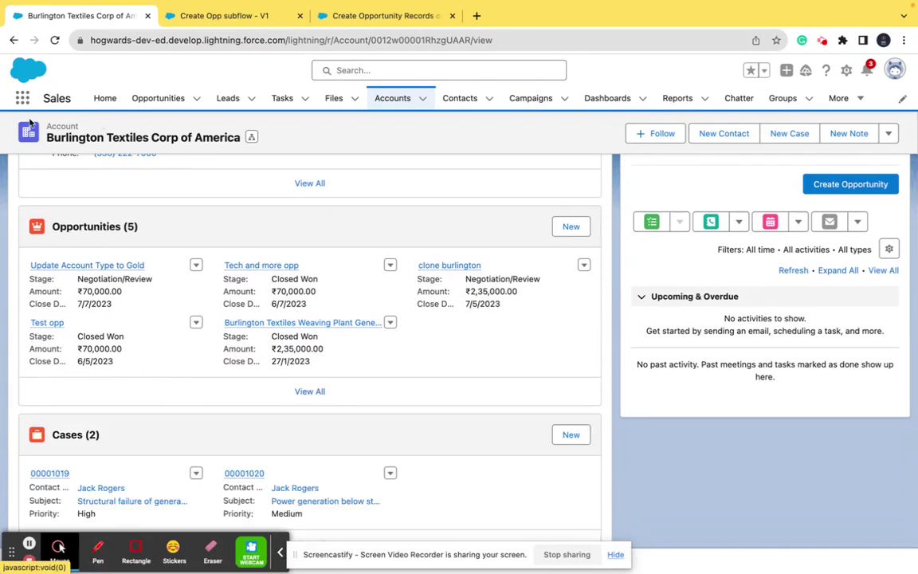
click(54, 40)
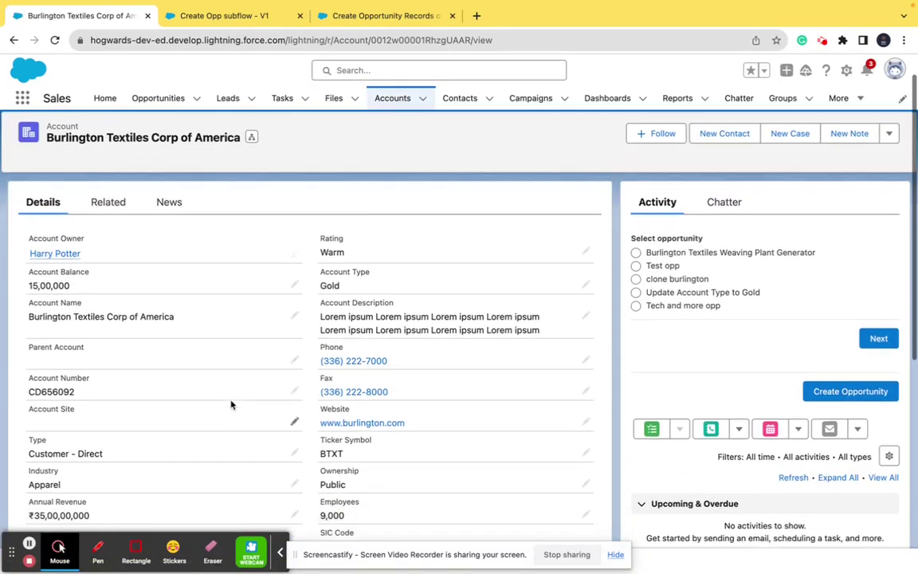
click(116, 190)
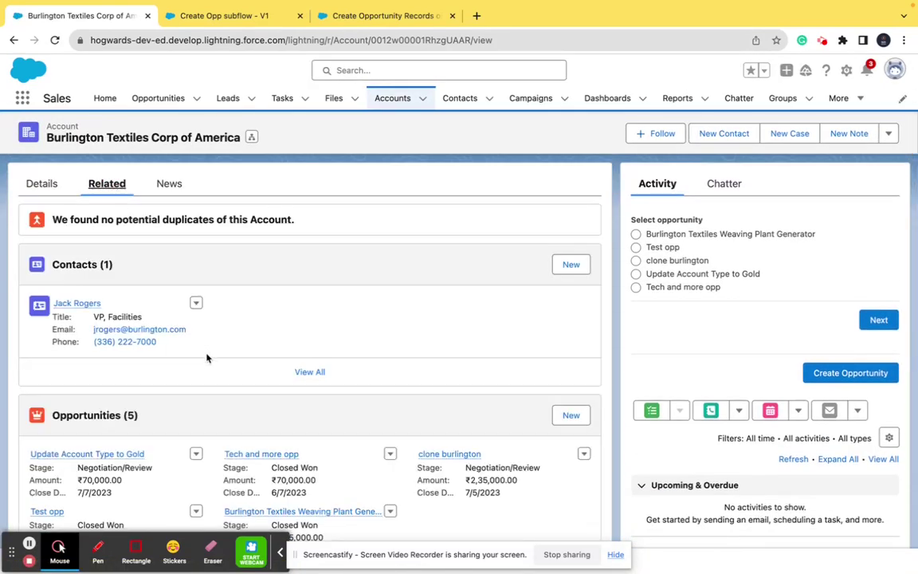
scroll(206, 355, down, 3)
scroll(206, 356, down, 1)
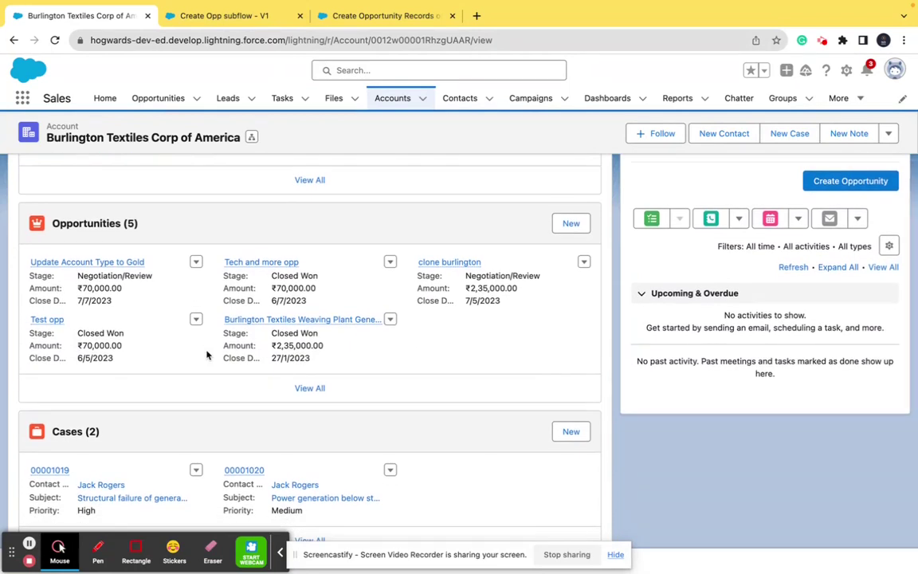
scroll(207, 355, down, 2)
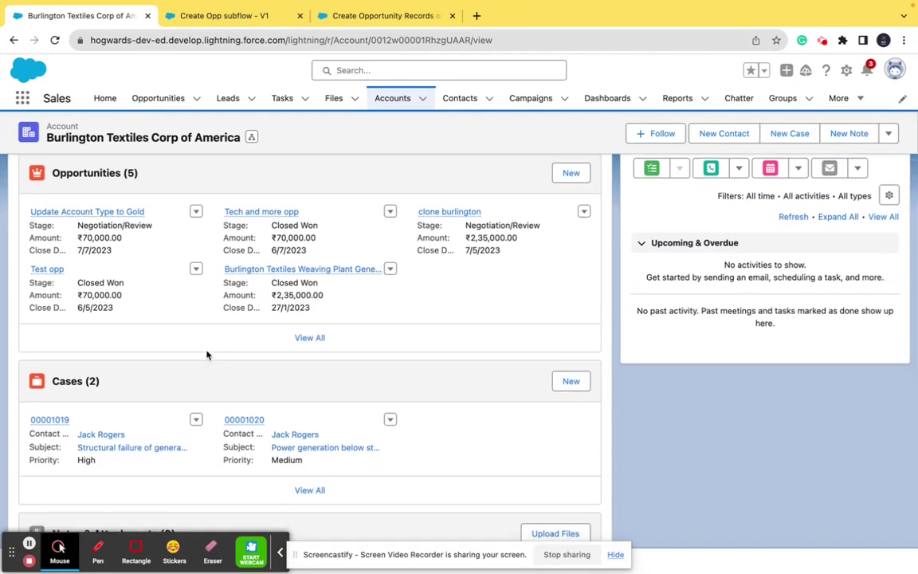
Step: Open the account's full list of related opportunities to review it, and return to the account record
scroll(207, 355, up, 1)
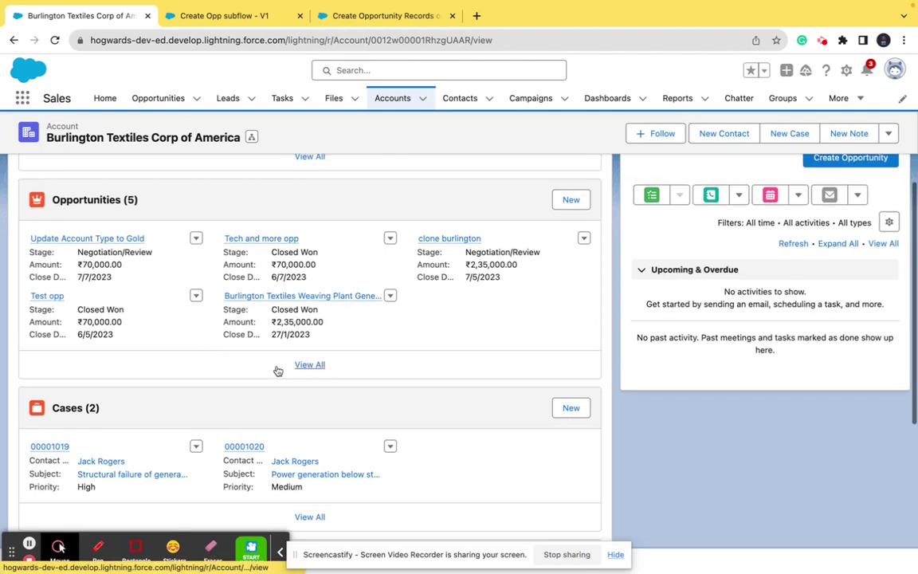
click(322, 369)
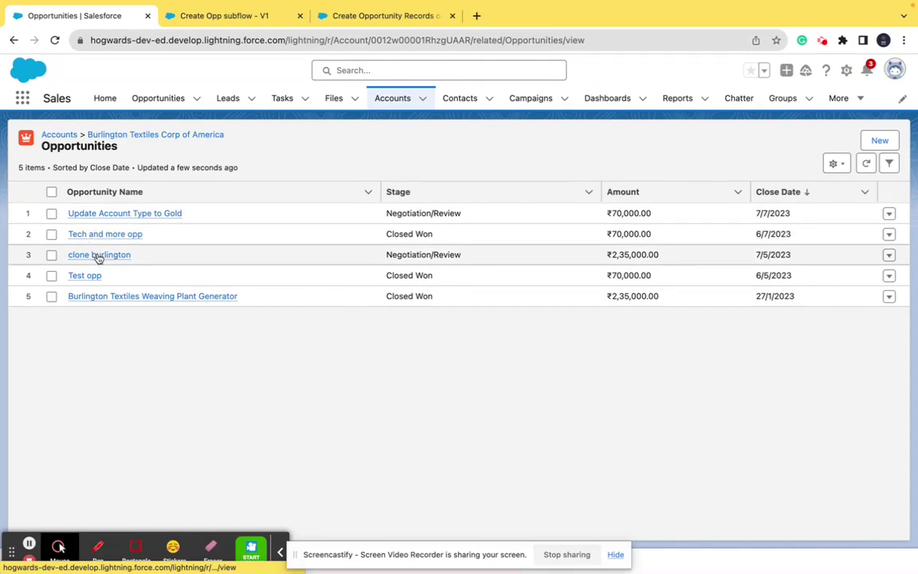
mouse_move(97, 257)
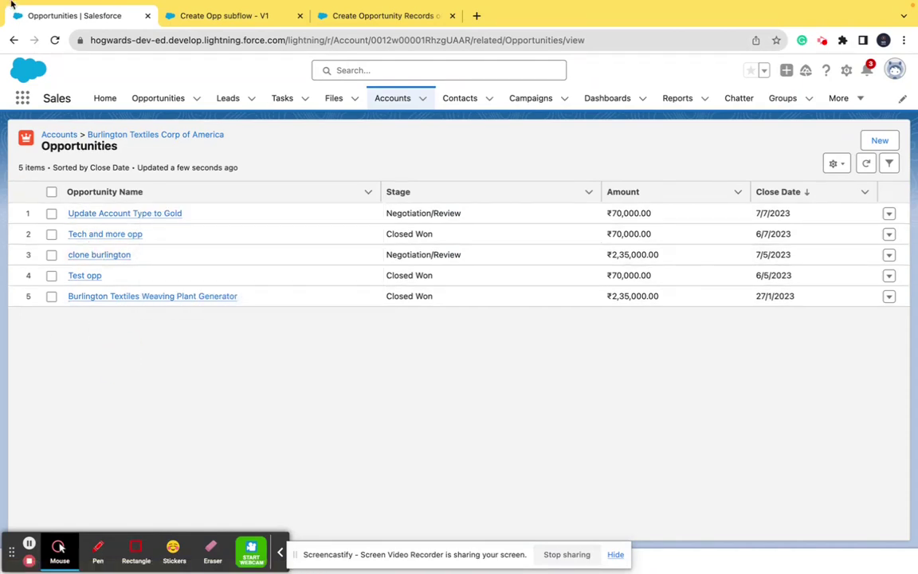
click(14, 40)
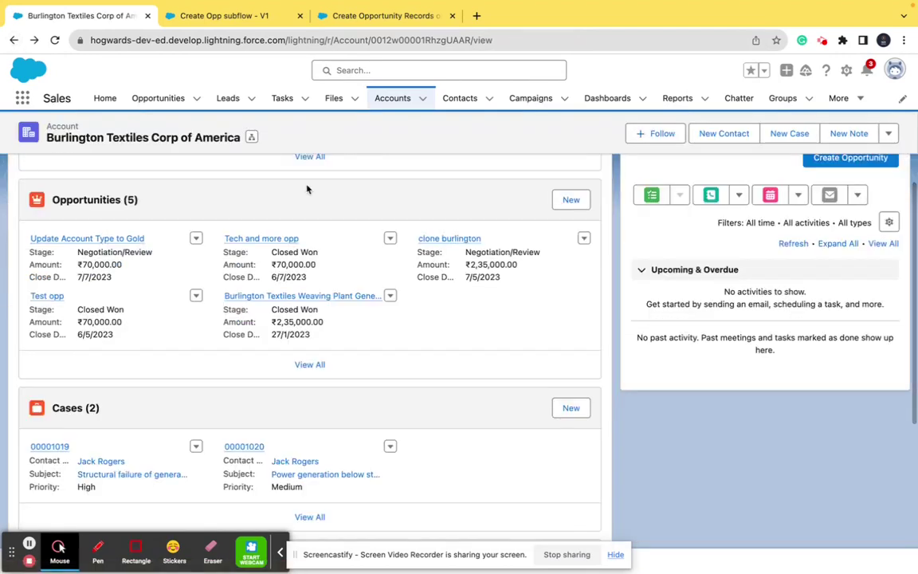
scroll(326, 252, up, 5)
Step: Switch to the Create Opportunity Records on Account flow and open a debug session for it
click(385, 18)
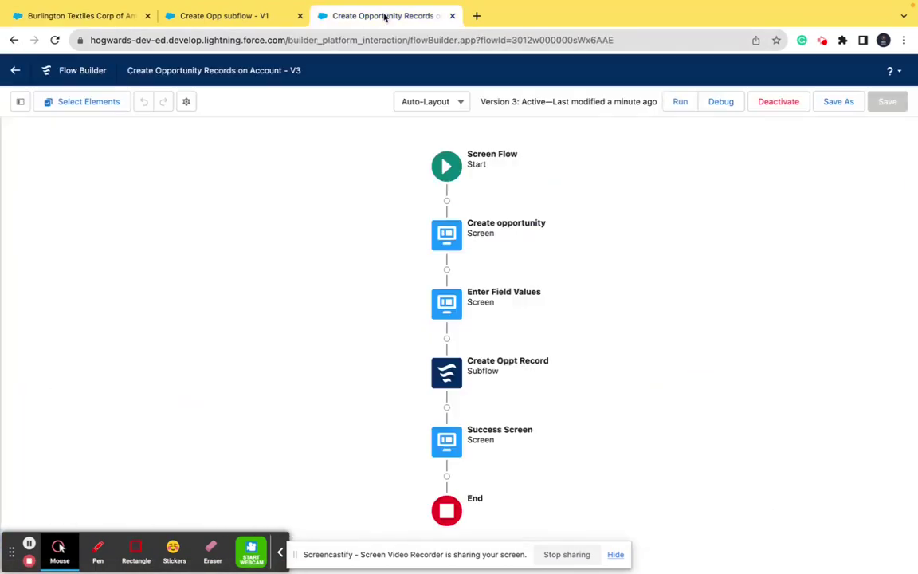
click(719, 102)
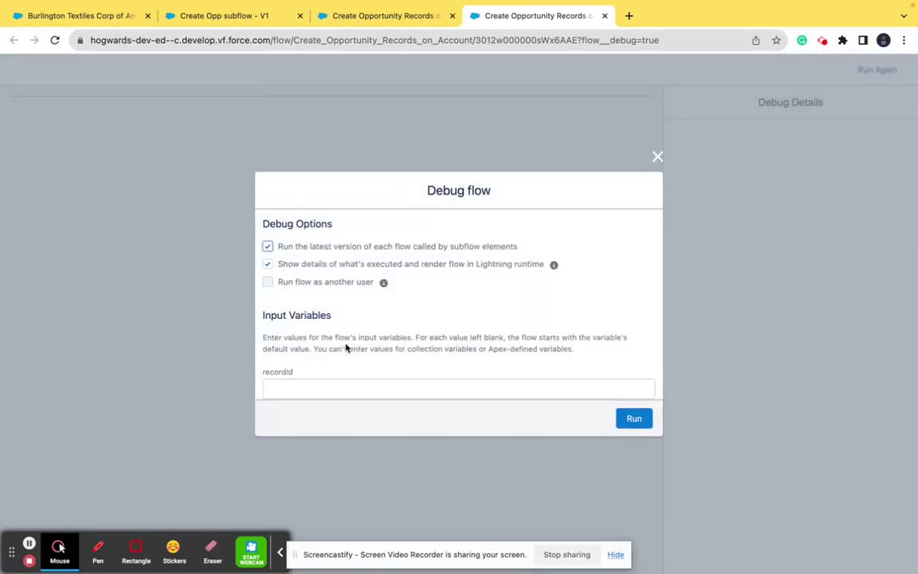
click(309, 386)
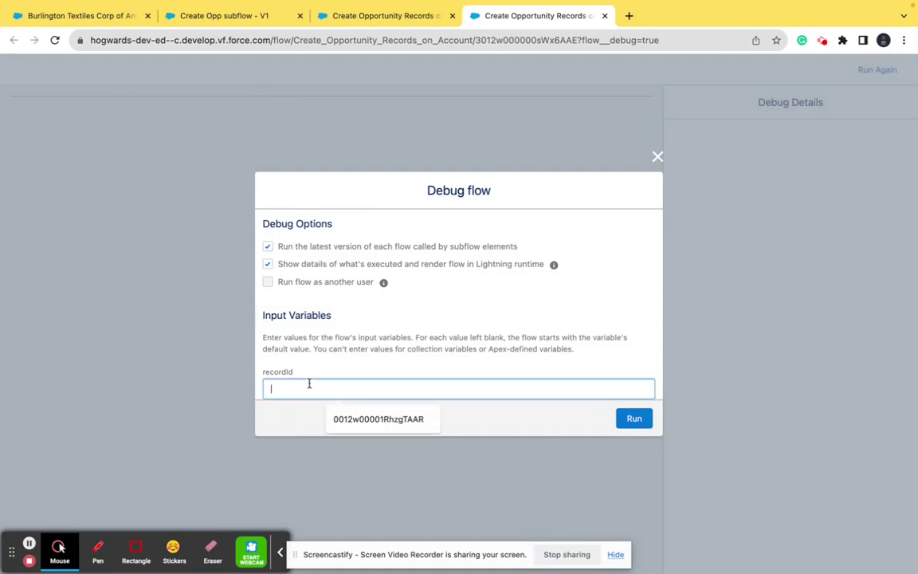
Step: Copy the Burlington Textiles account's record ID from its web address into the recordId input variable and run the debug
click(92, 24)
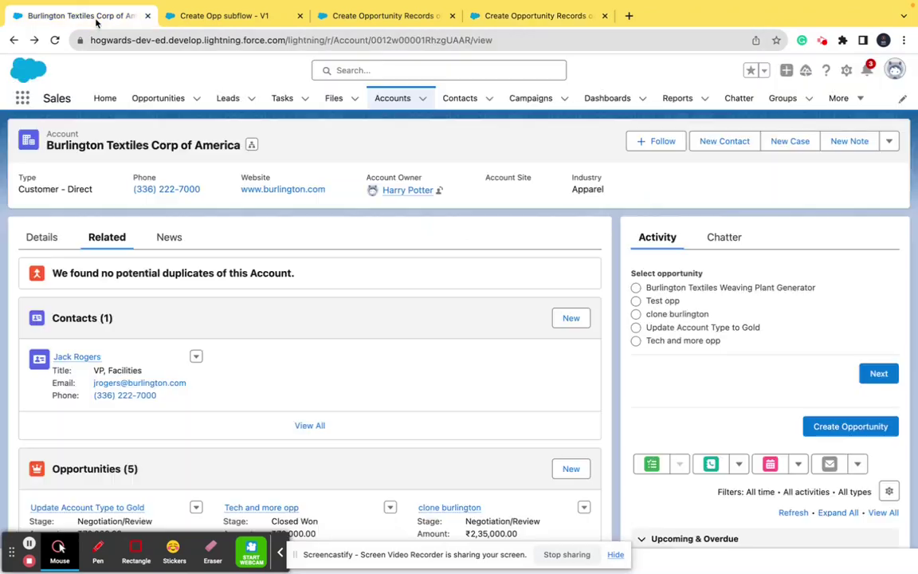
double_click(418, 39)
key(super+c)
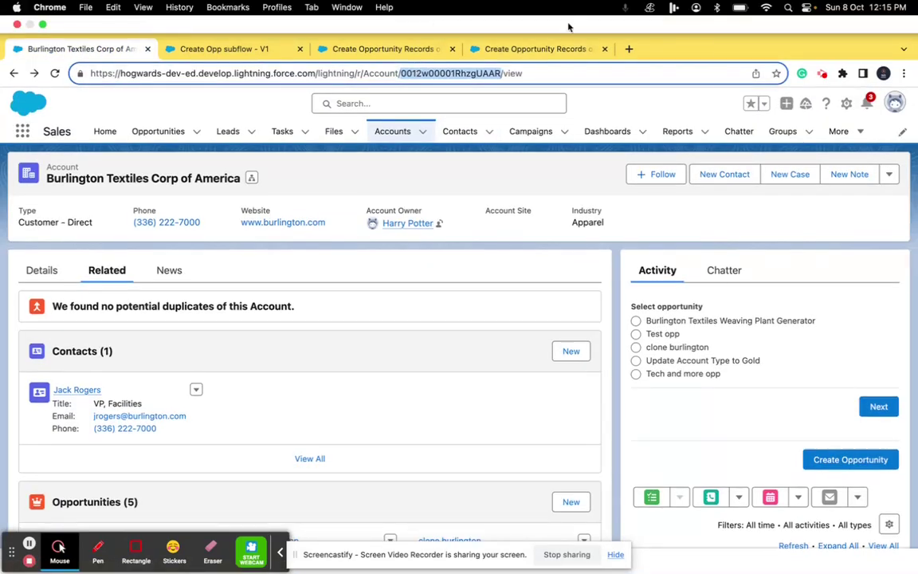
click(544, 51)
click(360, 404)
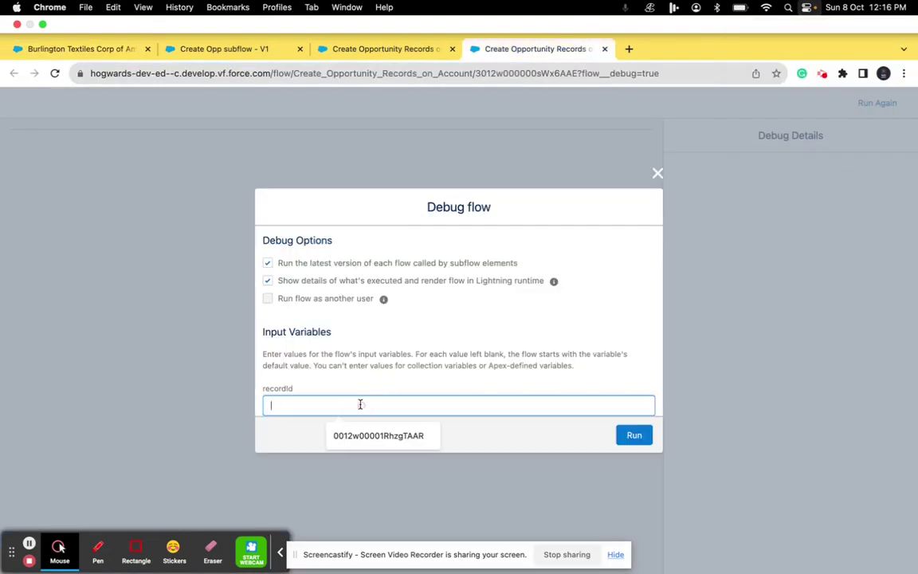
text(v)
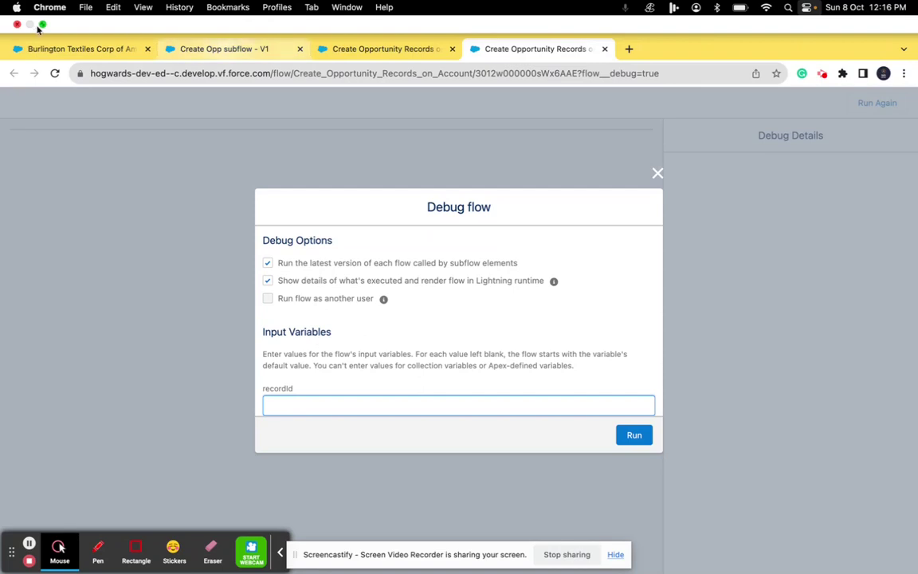
click(72, 49)
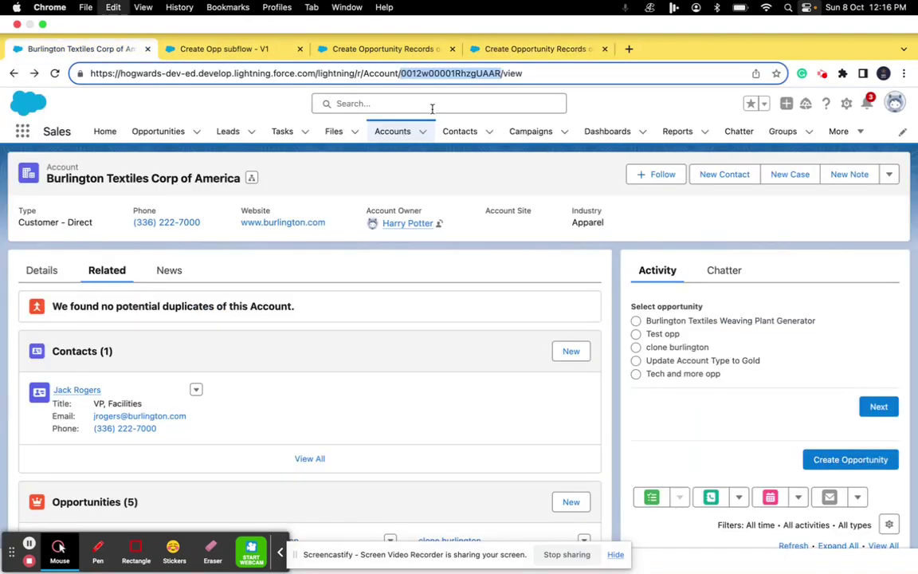
click(469, 48)
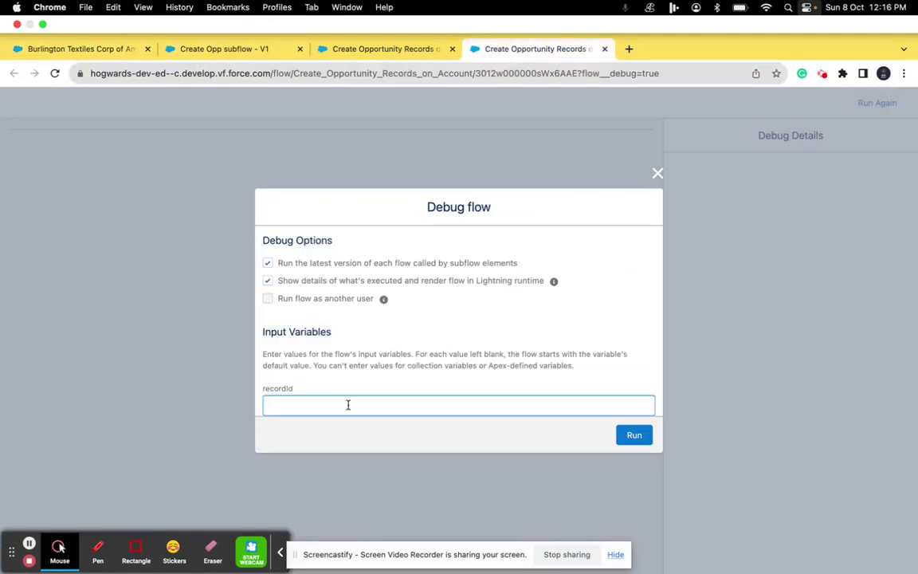
key(super+v)
click(635, 436)
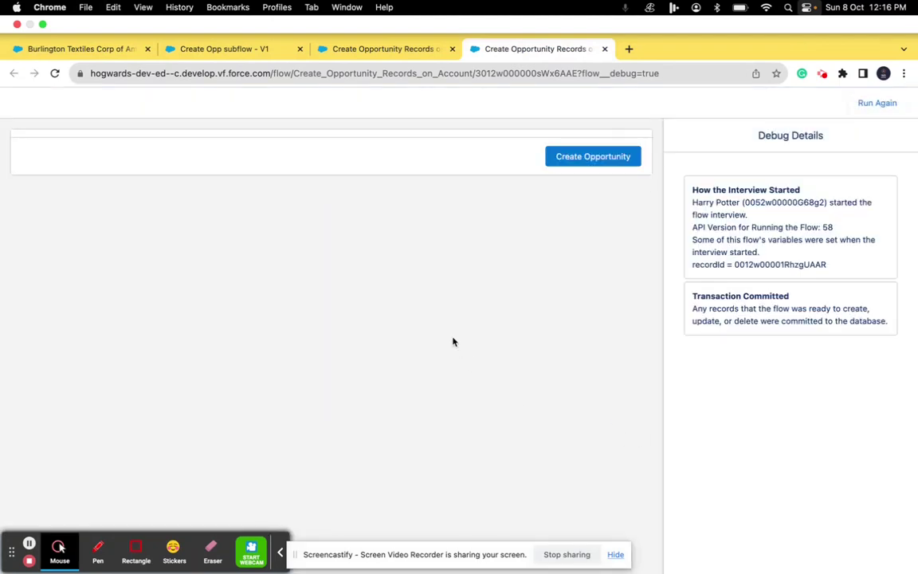
Step: Start opportunity creation in the debug run and save it with name "tesyyyy", close date 08-Oct-2023 and stage Value Proposition
click(608, 160)
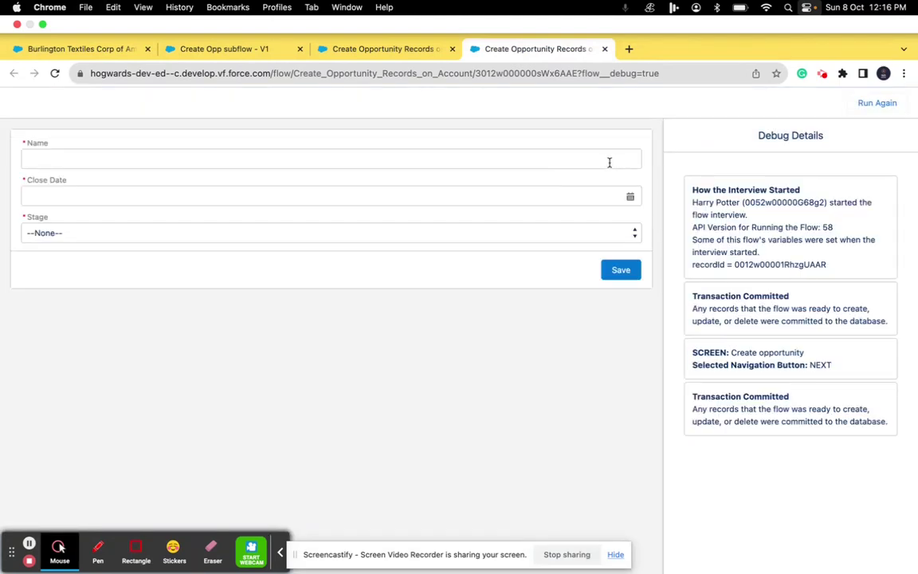
click(196, 163)
text(tesyyyy)
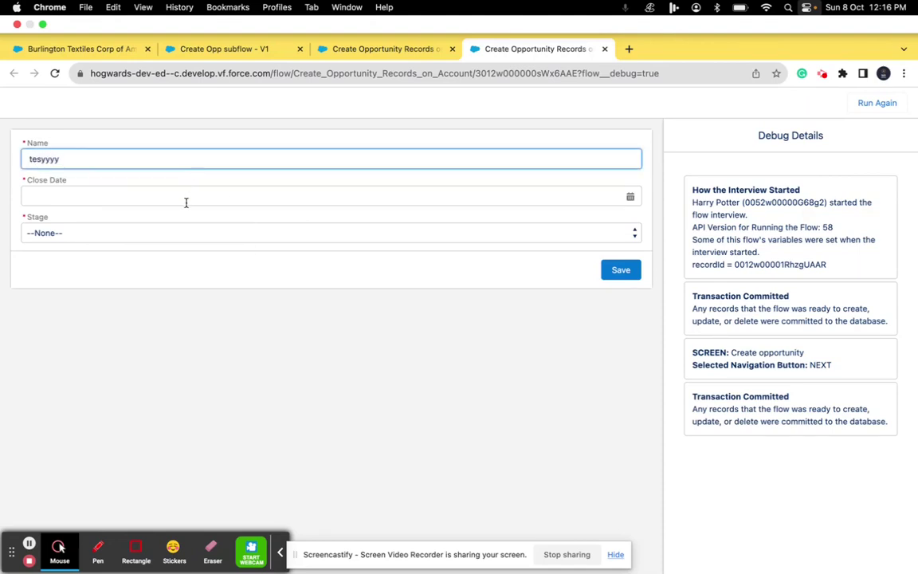
click(167, 195)
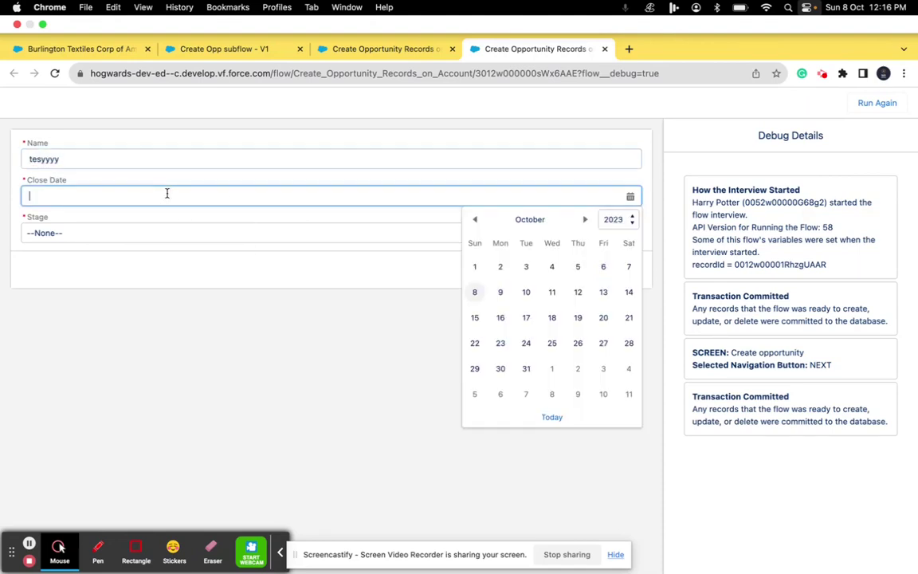
click(476, 292)
click(259, 231)
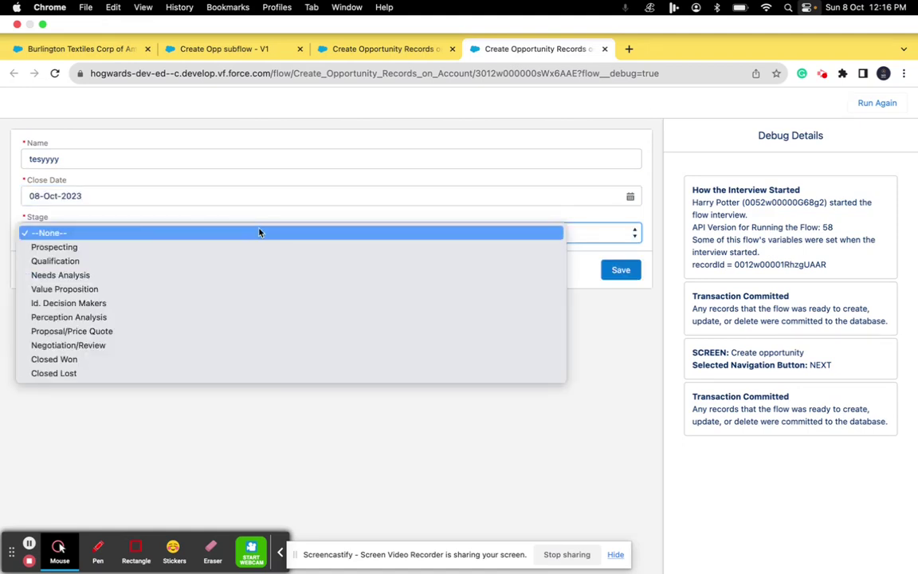
click(184, 290)
click(620, 271)
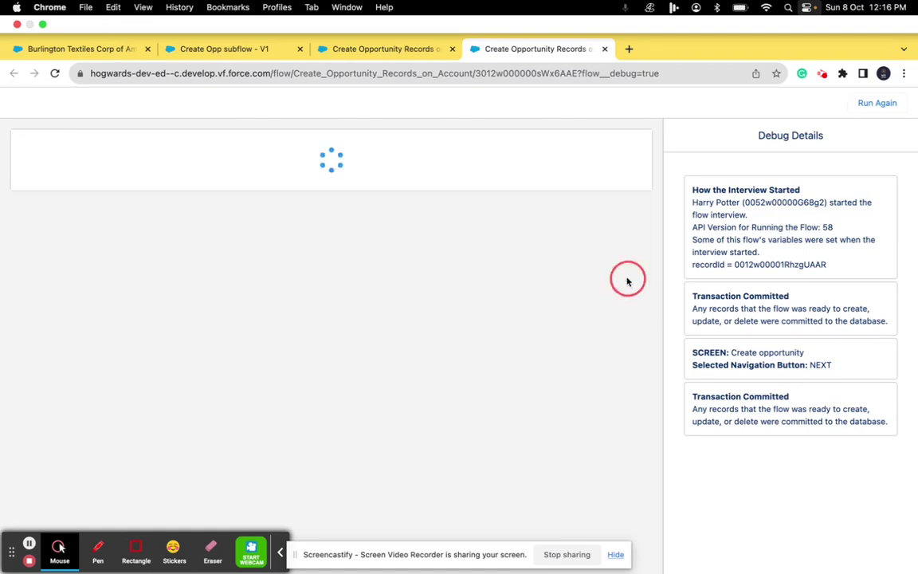
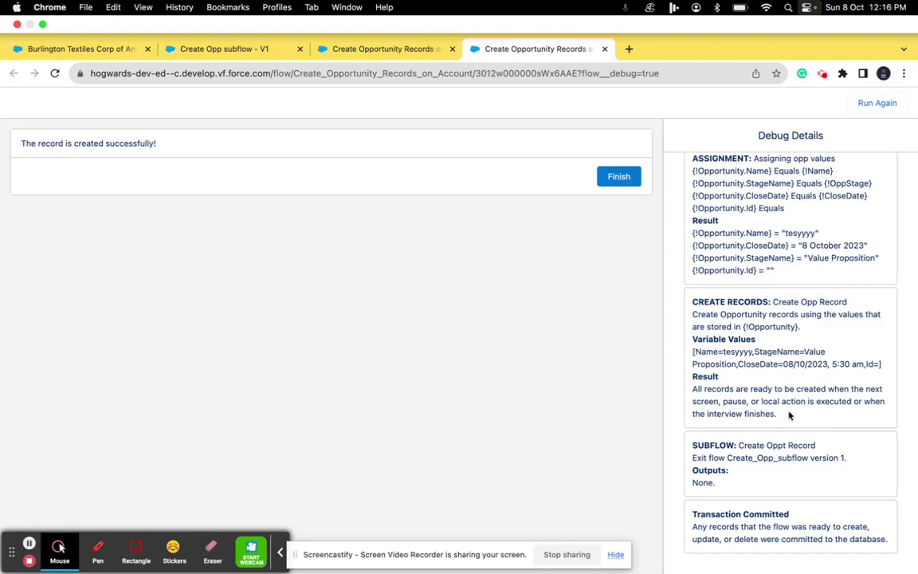
Step: Examine the debug details for the screen values, the subflow inputs, the opportunity assignment and the Create Records element
scroll(769, 378, up, 1)
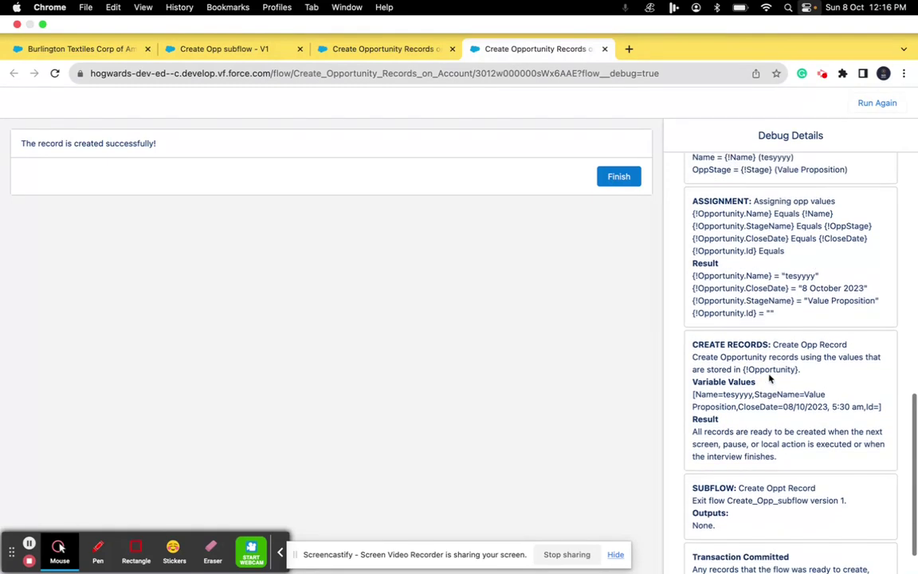
scroll(770, 378, up, 1)
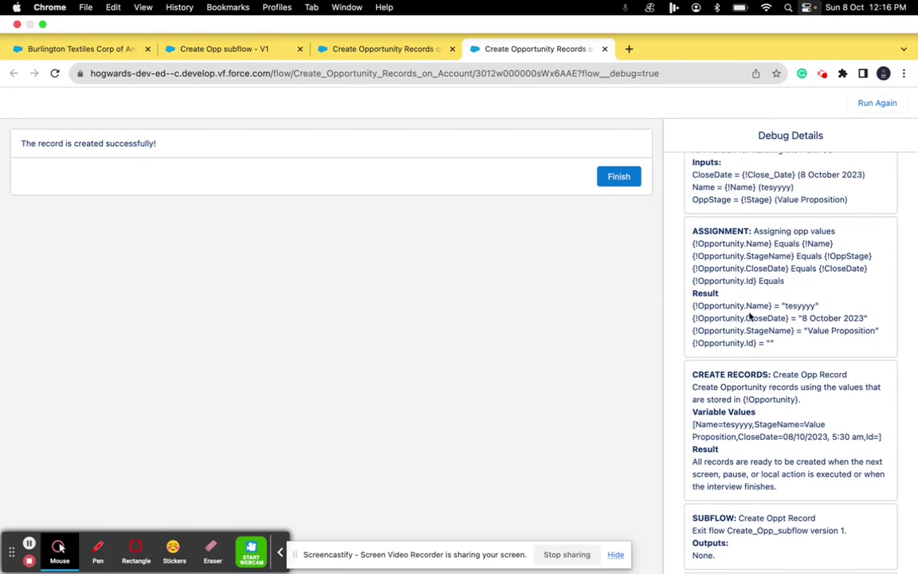
scroll(764, 318, up, 3)
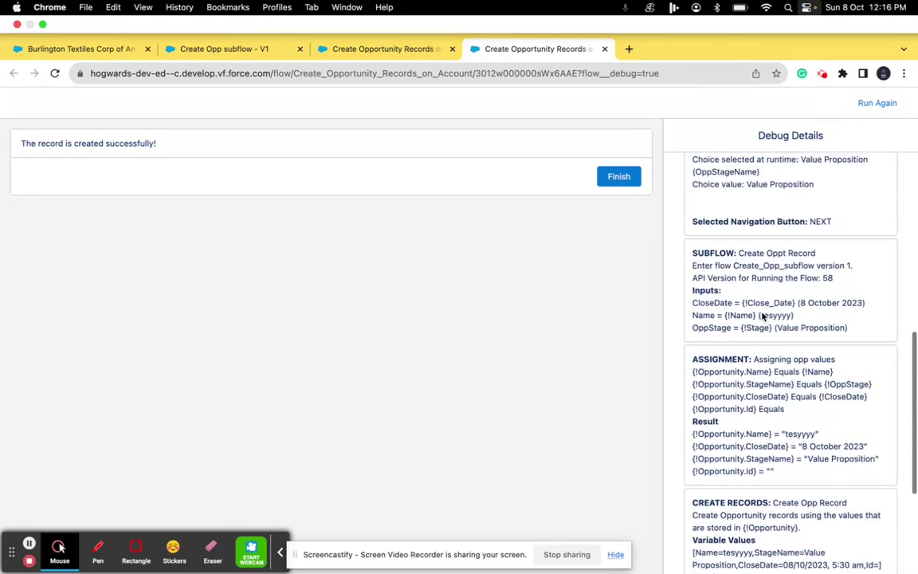
scroll(761, 316, up, 4)
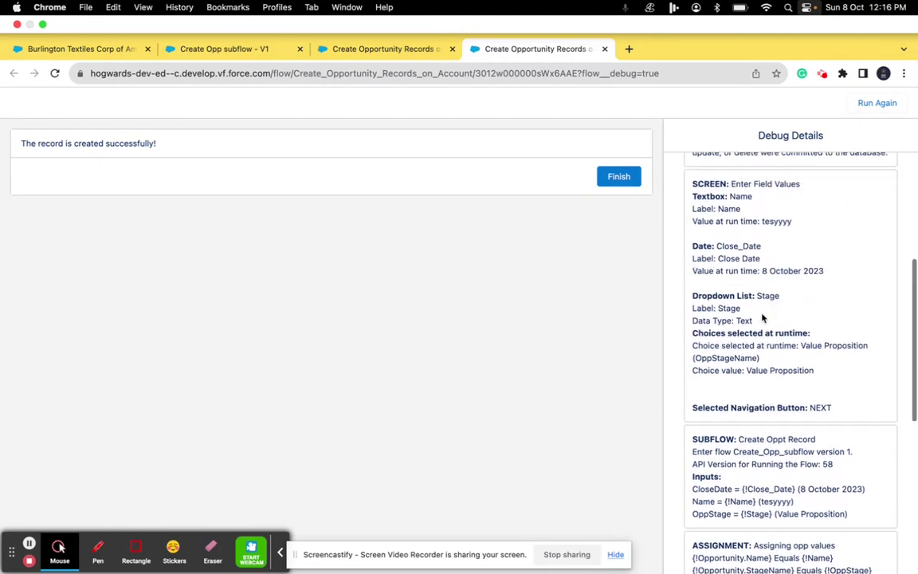
scroll(762, 318, up, 1)
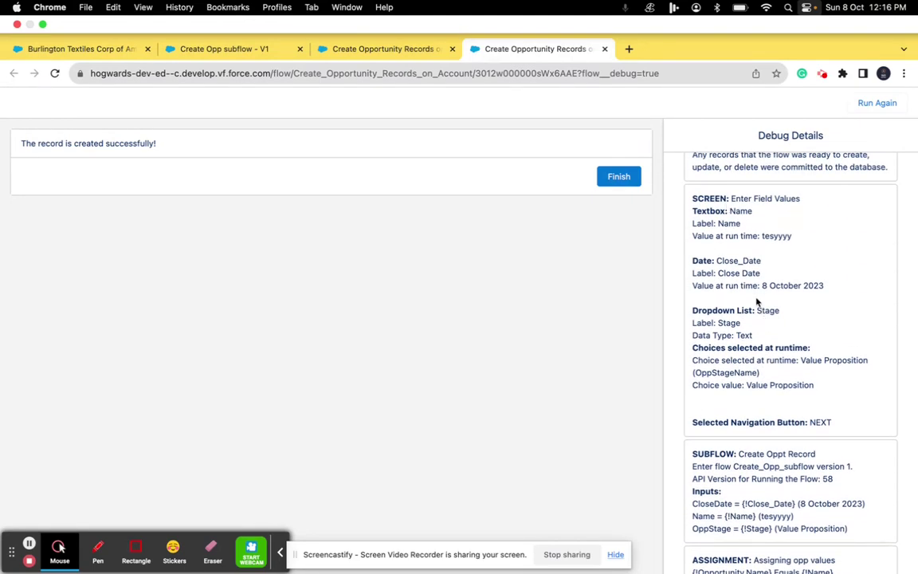
scroll(757, 302, up, 3)
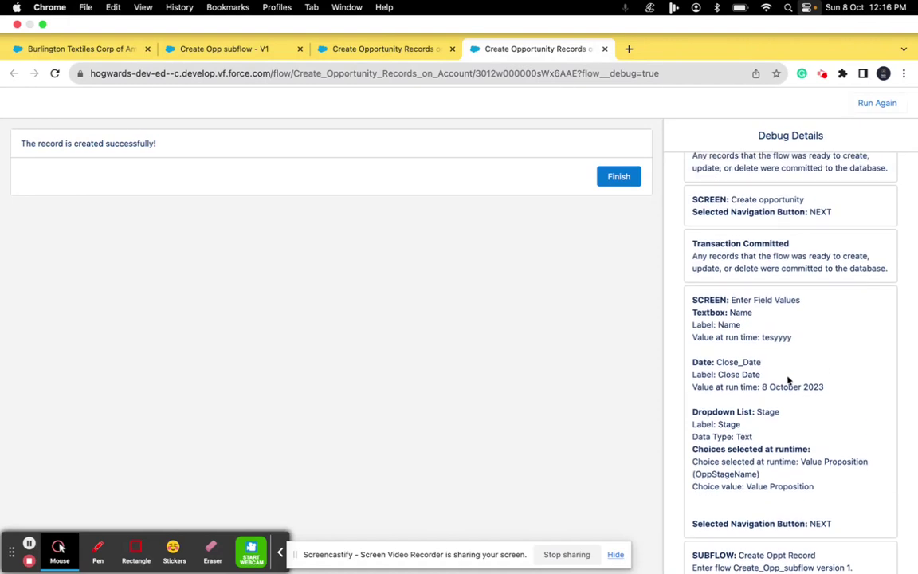
scroll(787, 381, up, 3)
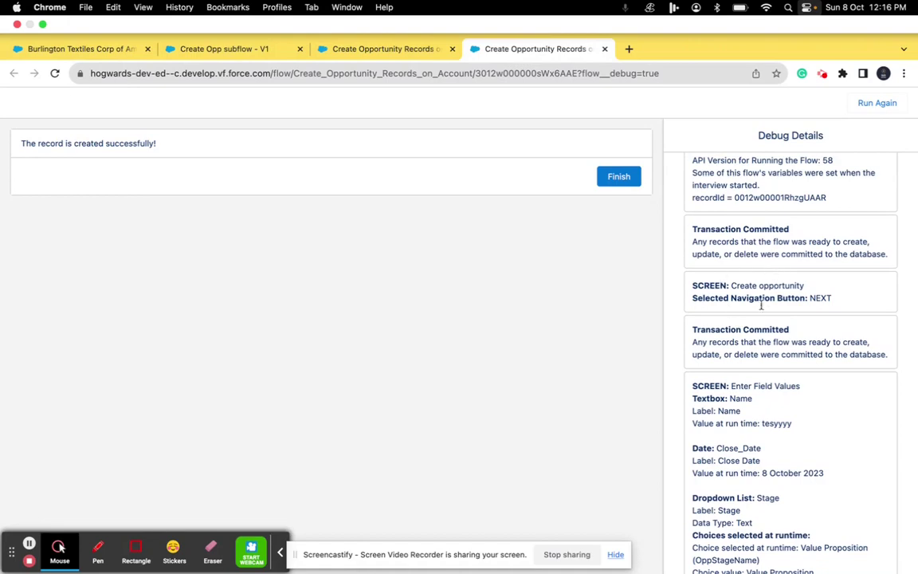
scroll(761, 304, up, 2)
scroll(759, 319, down, 10)
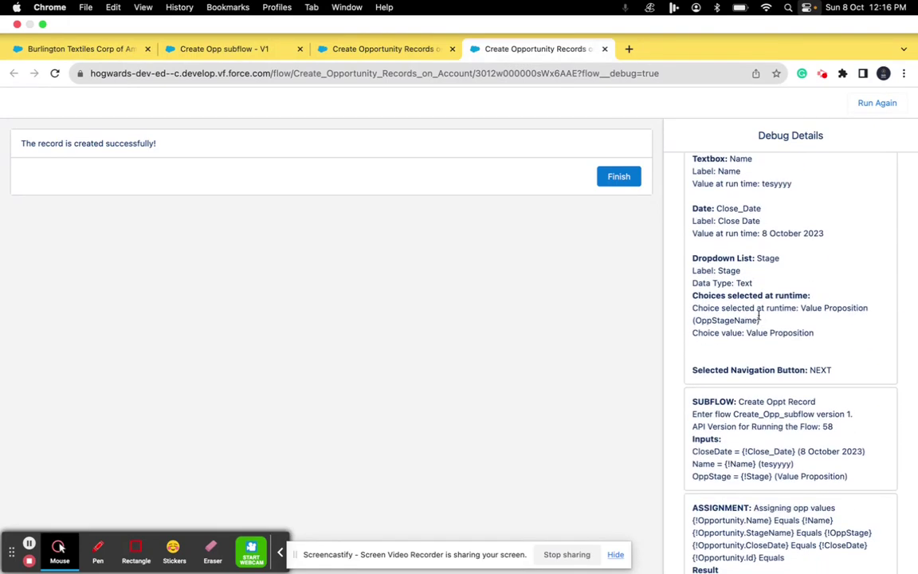
Step: Examine the Create Records variable values in the debug details, focusing on the Name passed to the opportunity
scroll(759, 316, down, 10)
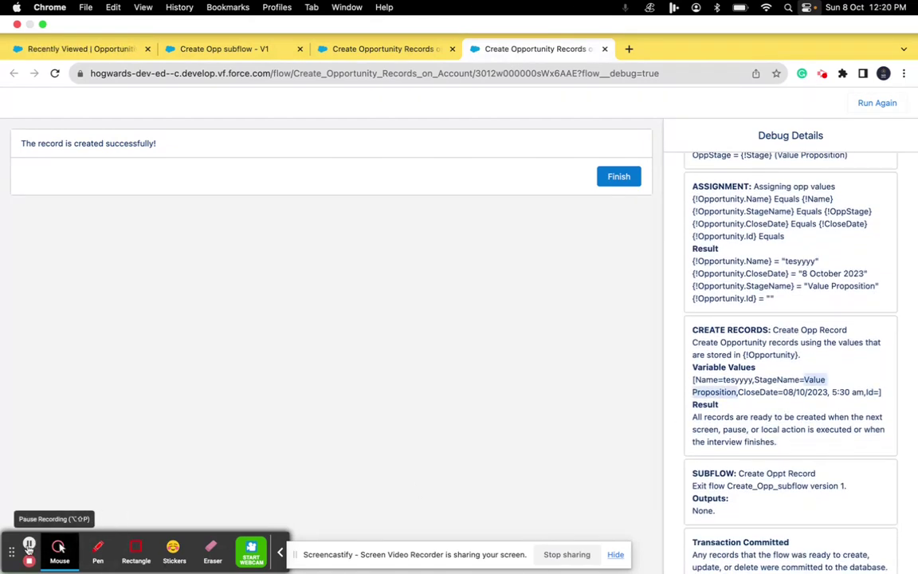
scroll(759, 427, up, 2)
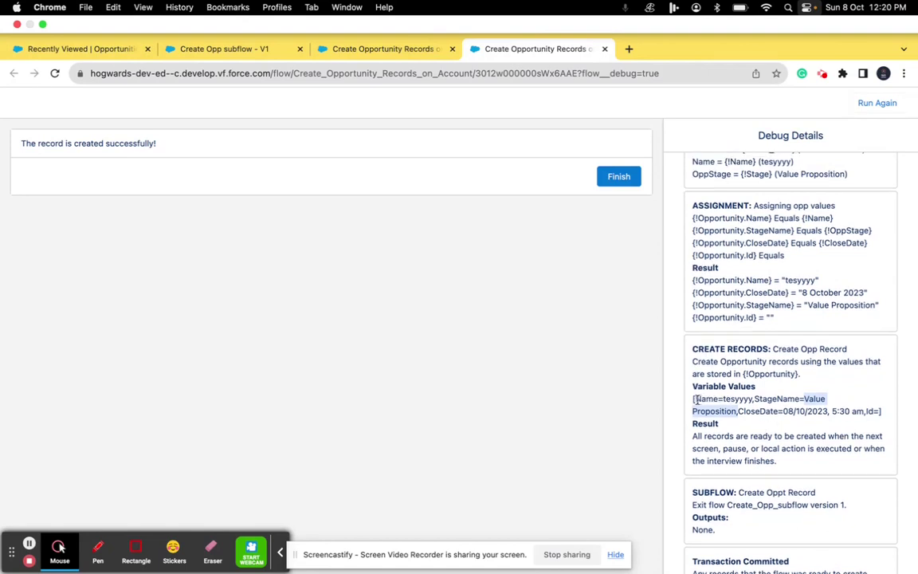
drag(695, 399, 752, 400)
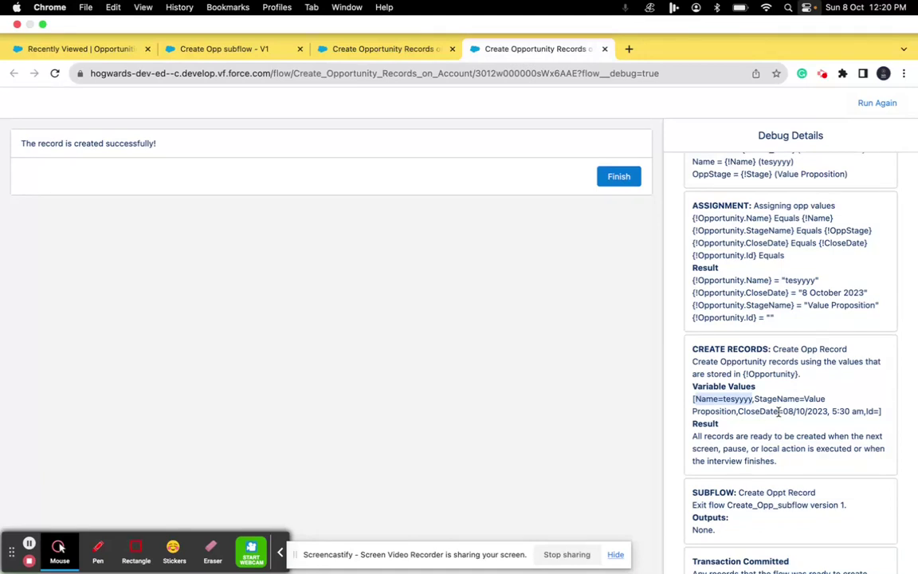
Step: Open the "test opp subflow" opportunity from the recently viewed opportunities and check its details for the account name
click(77, 51)
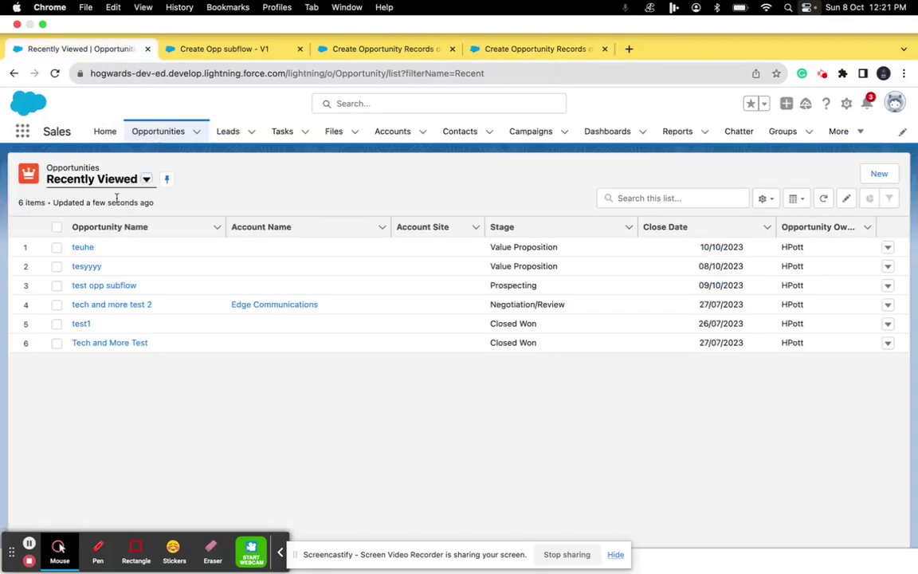
click(158, 132)
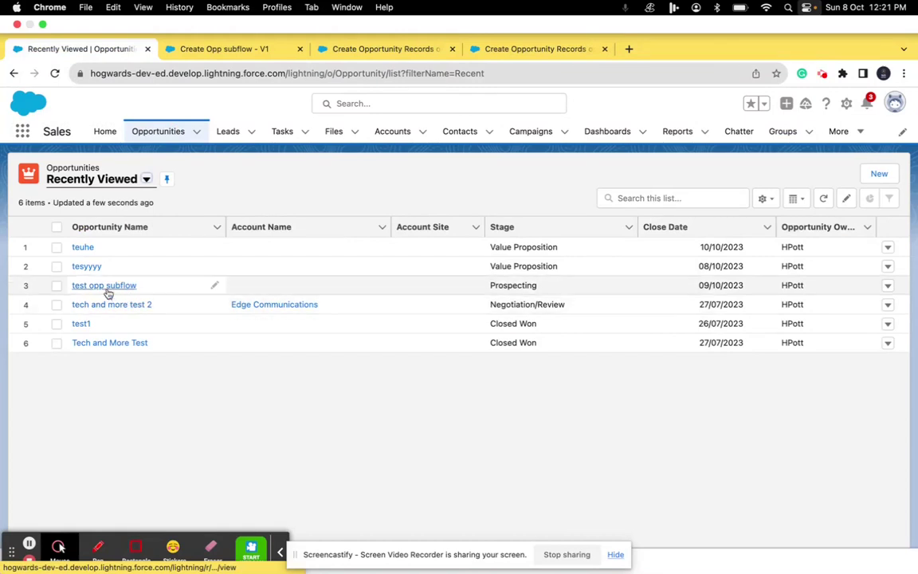
click(107, 289)
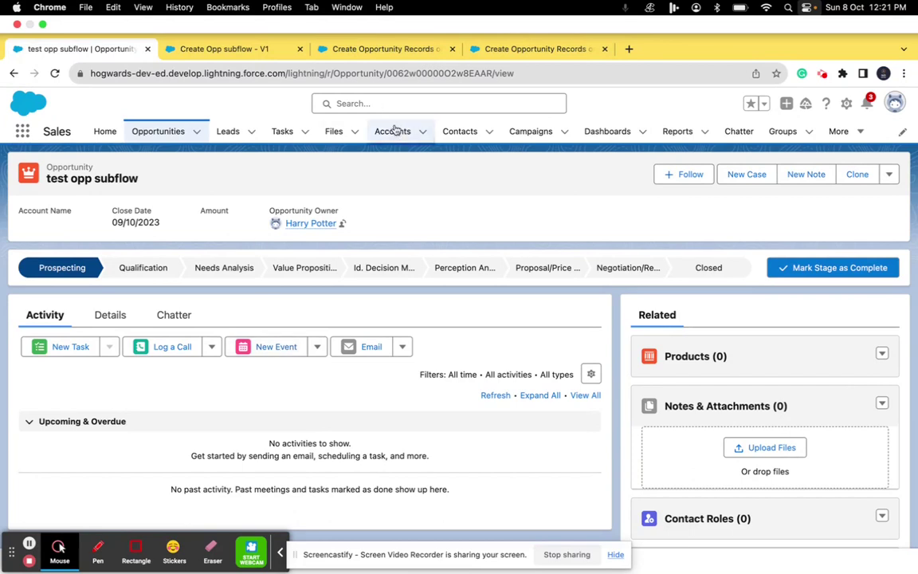
click(124, 316)
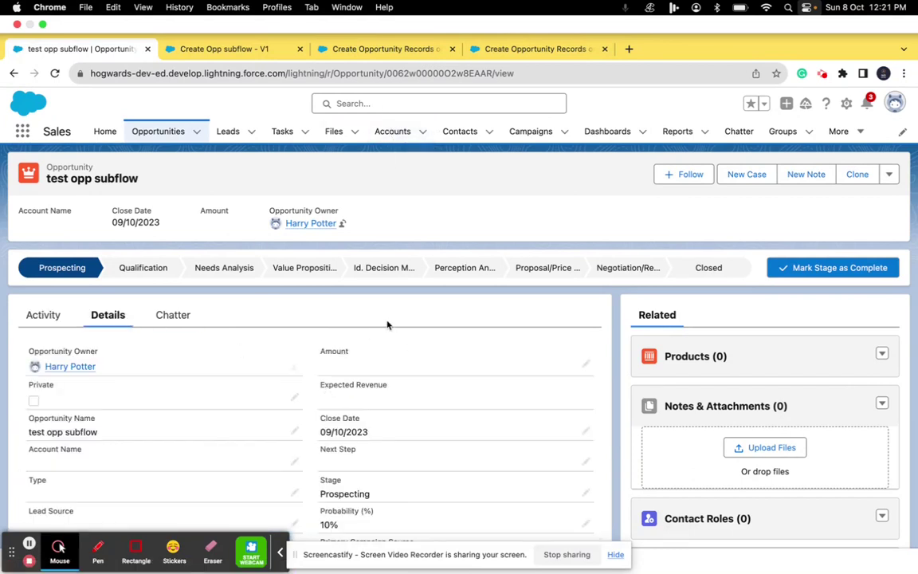
Step: Return to the Create Opp subflow, reload it to leave the debug view, and show its toolbox of resources
click(403, 57)
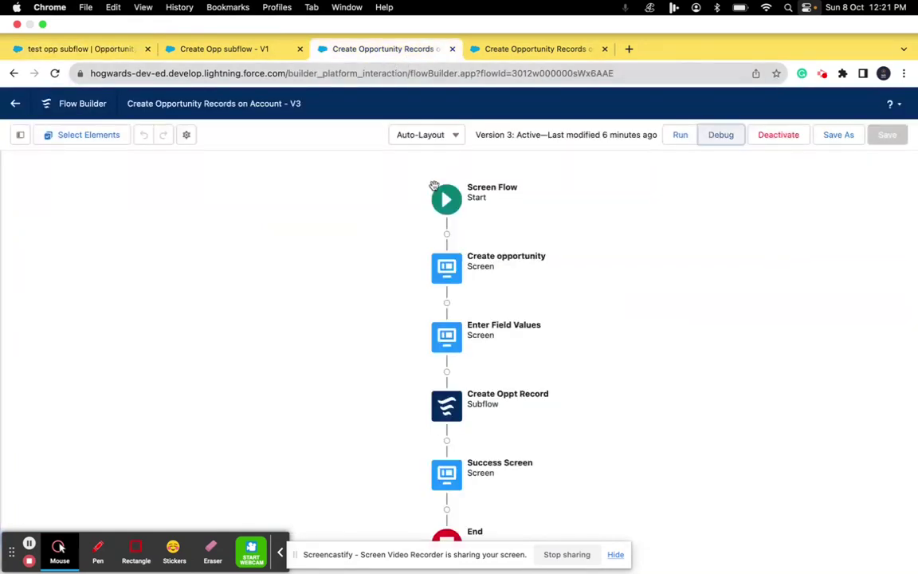
click(209, 44)
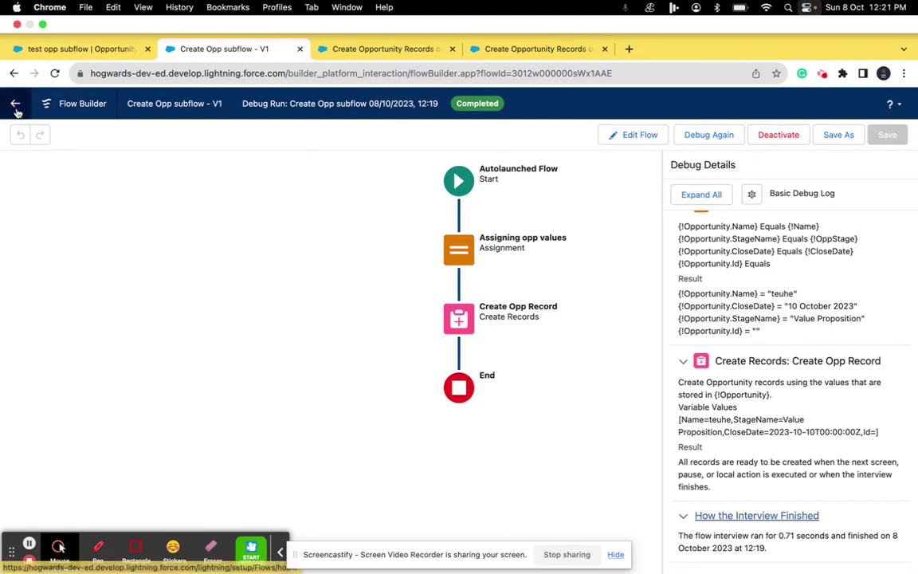
click(54, 73)
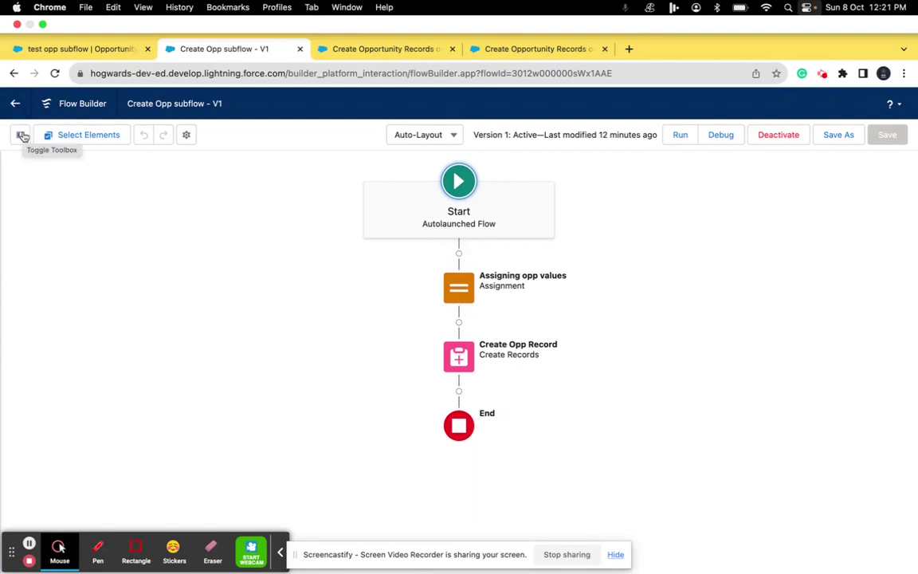
click(22, 135)
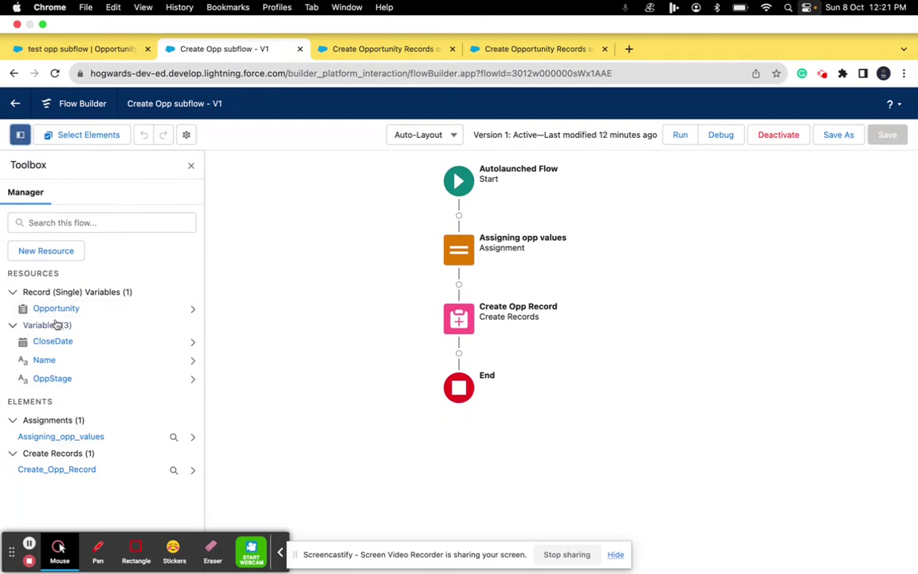
Step: Create a Text variable resource named AccountId in the subflow and make it available for input
click(59, 260)
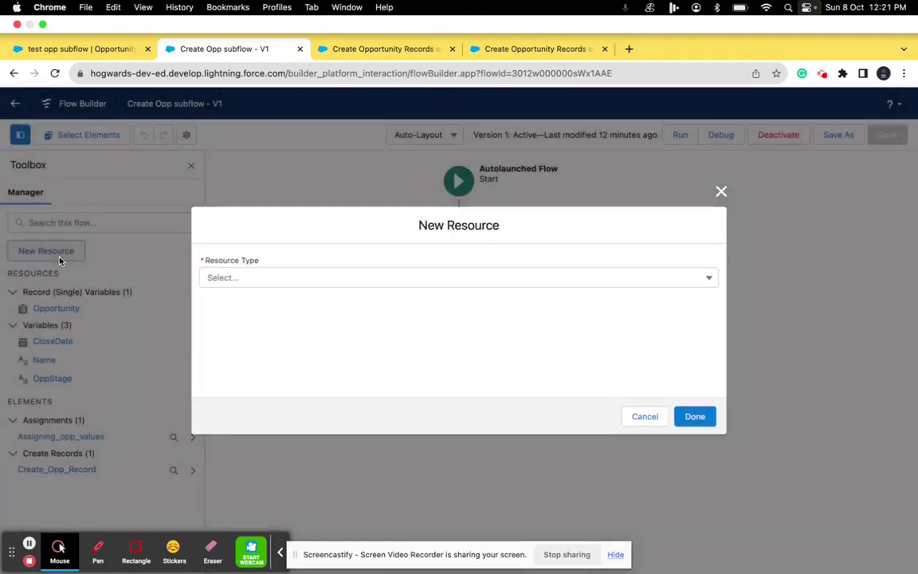
click(239, 279)
click(262, 297)
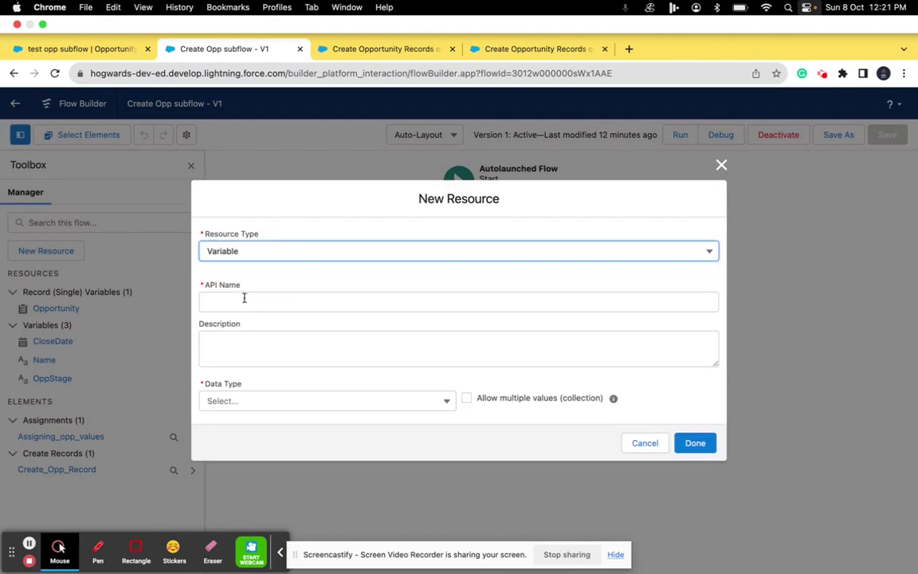
click(244, 300)
text(C)
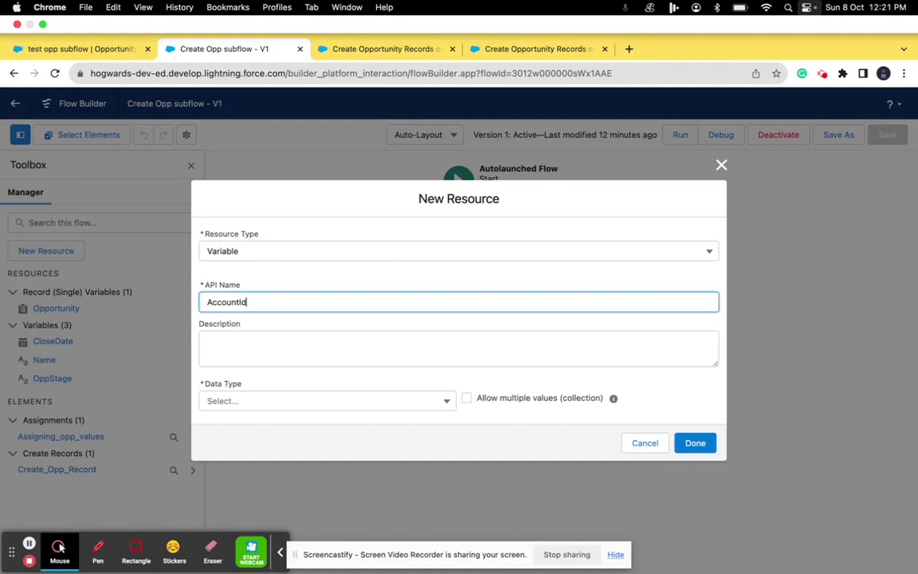
click(251, 401)
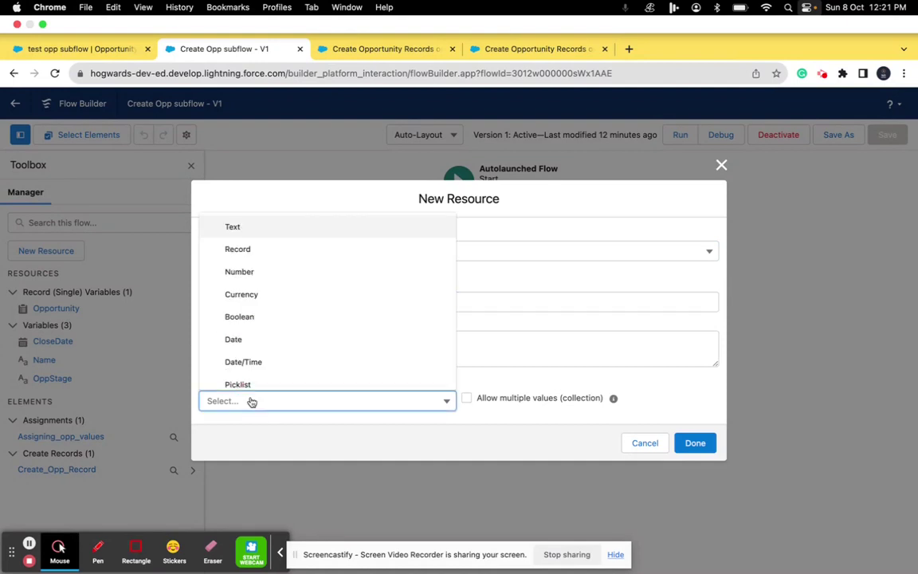
click(272, 229)
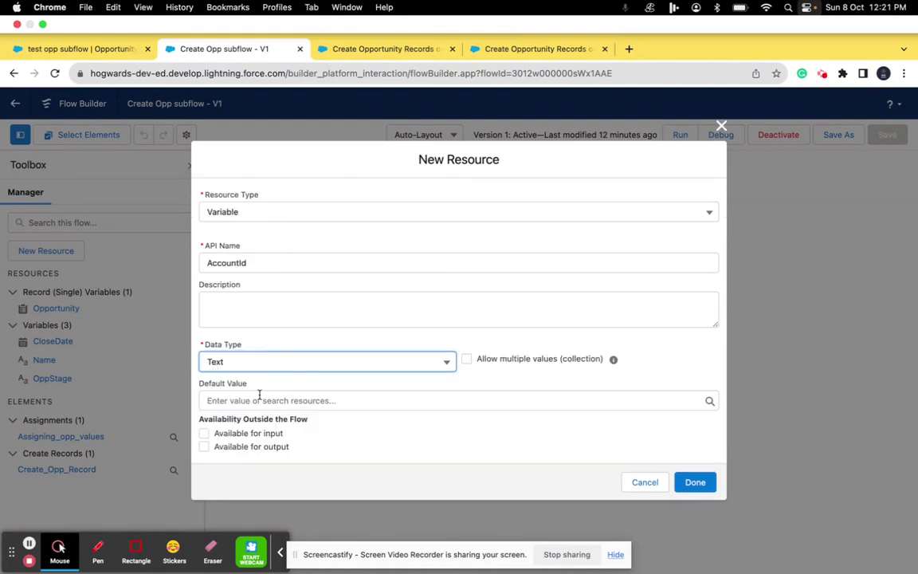
click(204, 435)
click(695, 482)
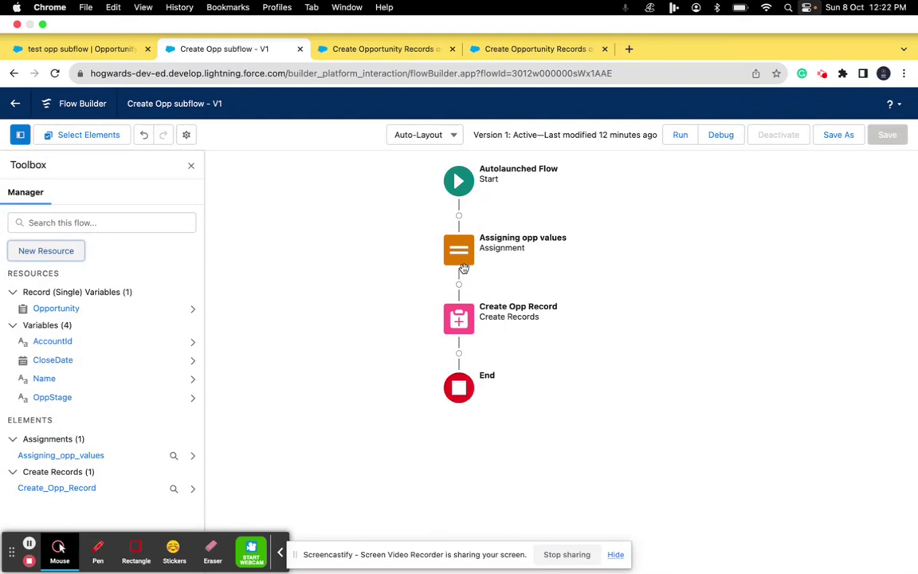
Step: Add a row to the Assigning opp values assignment that sets Opportunity > Account ID equal to the AccountId variable
click(460, 255)
click(474, 385)
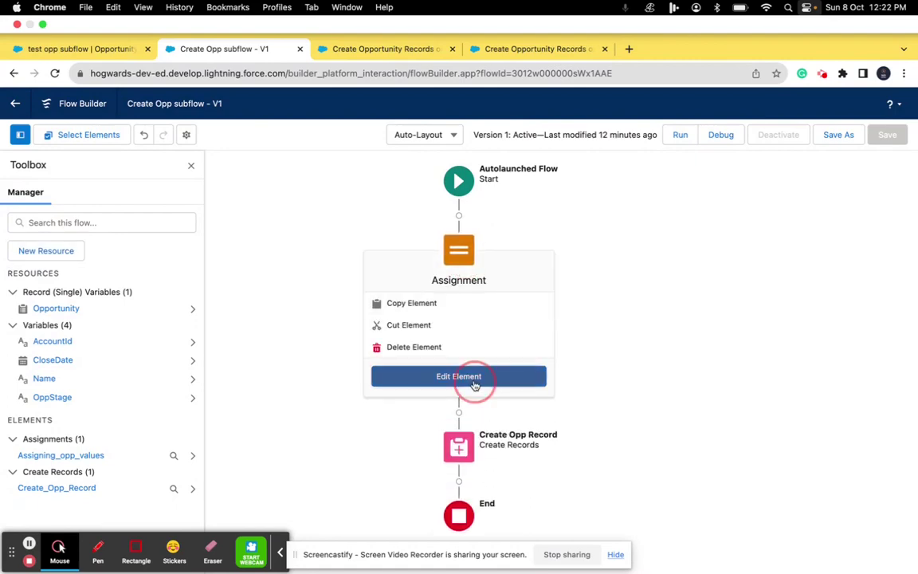
click(271, 439)
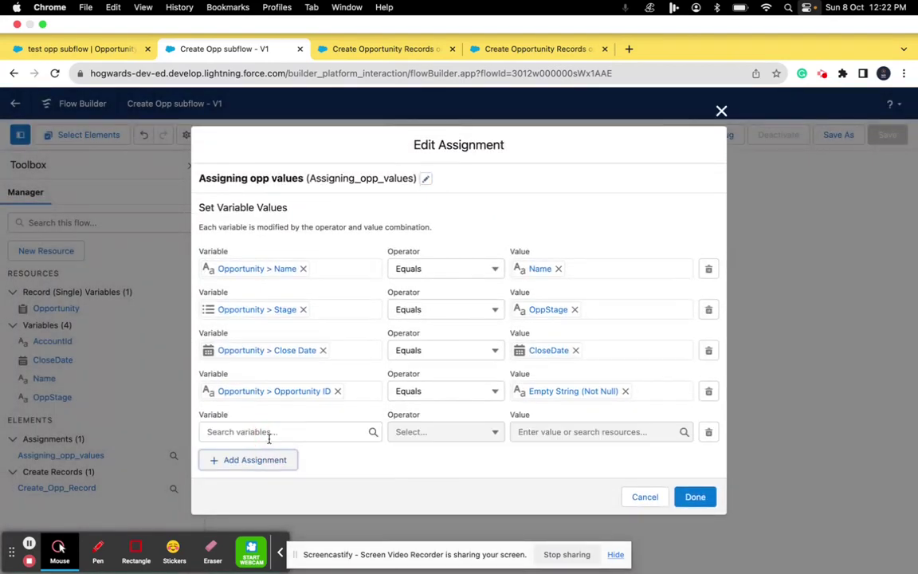
click(266, 430)
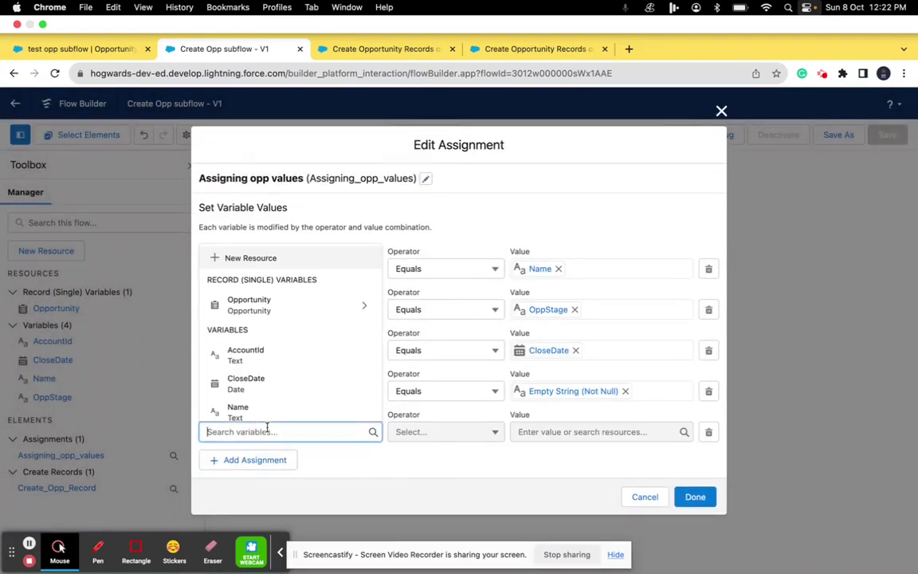
click(308, 303)
click(316, 271)
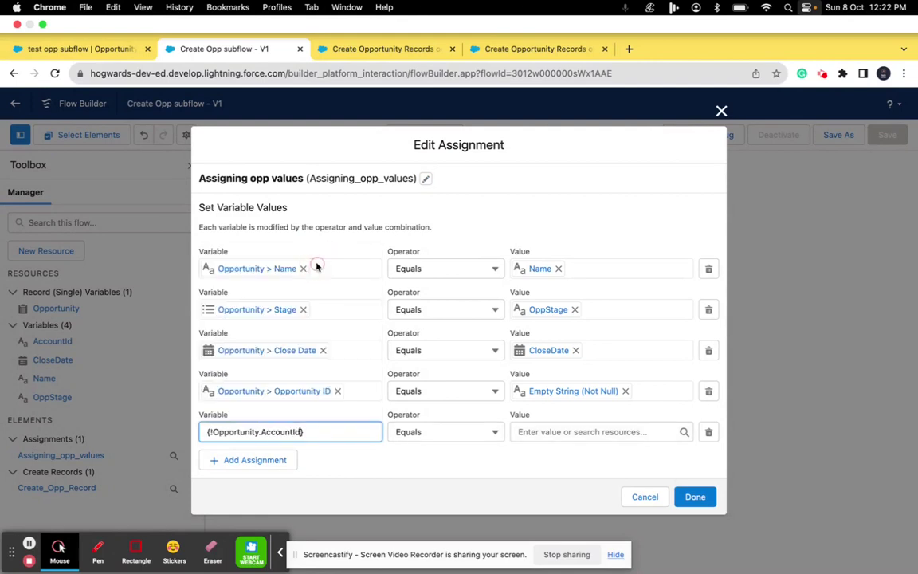
click(534, 431)
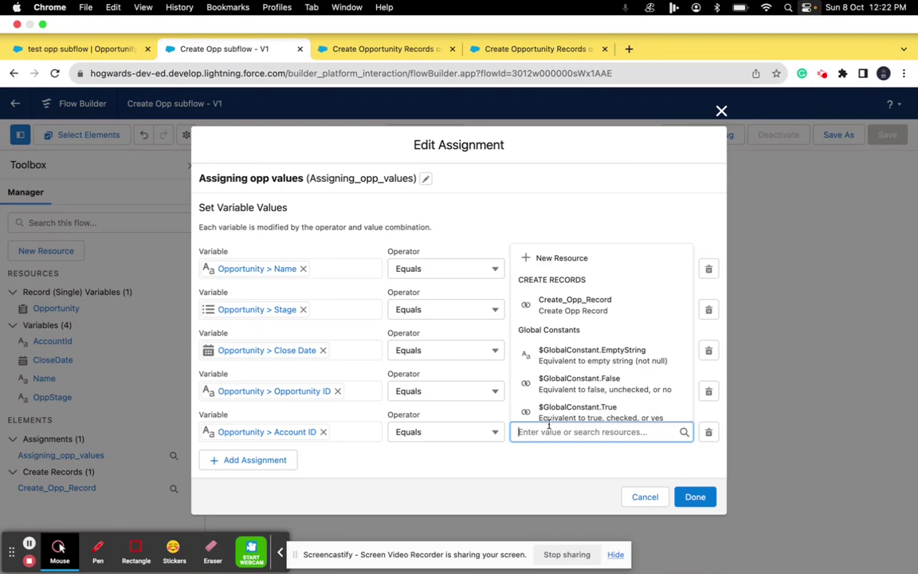
text(acc)
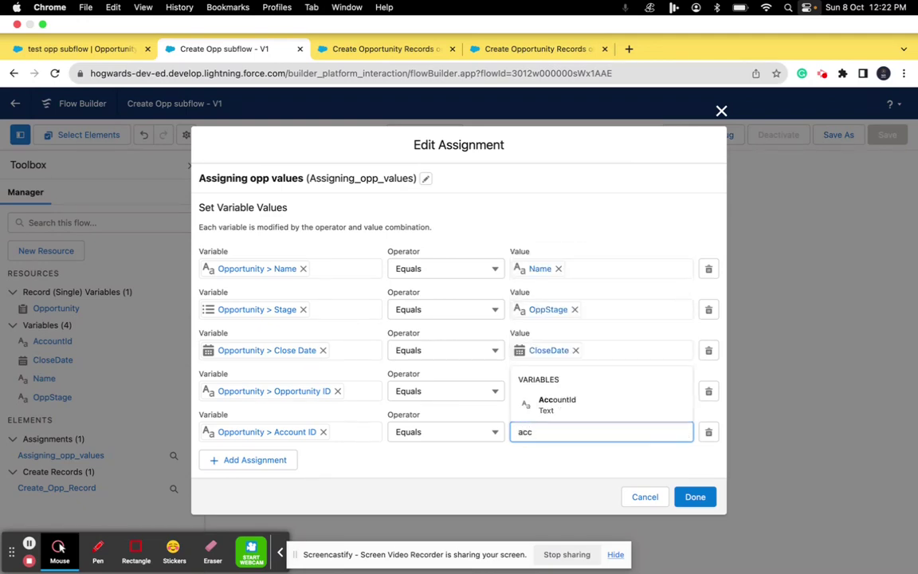
click(580, 406)
click(695, 497)
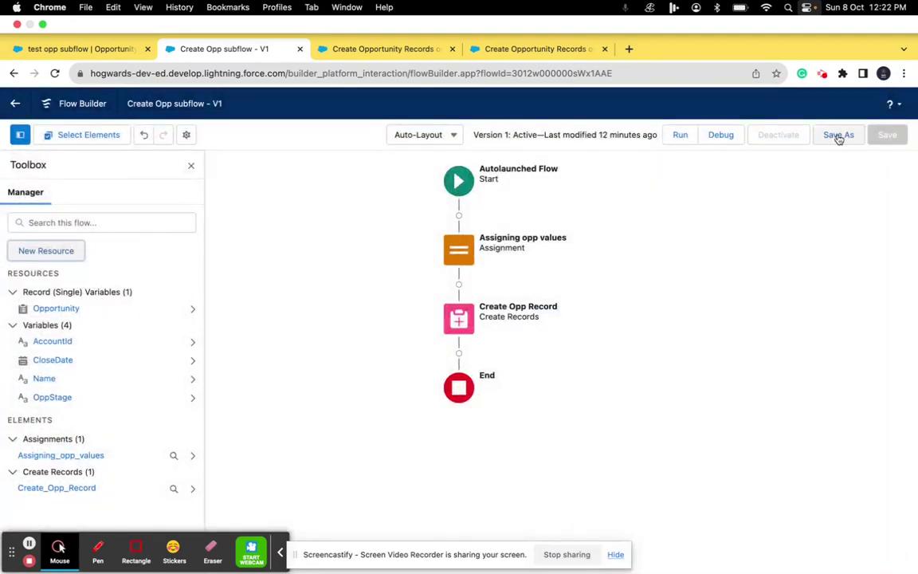
Step: Save the Create Opp subflow as a new version and activate it
click(838, 135)
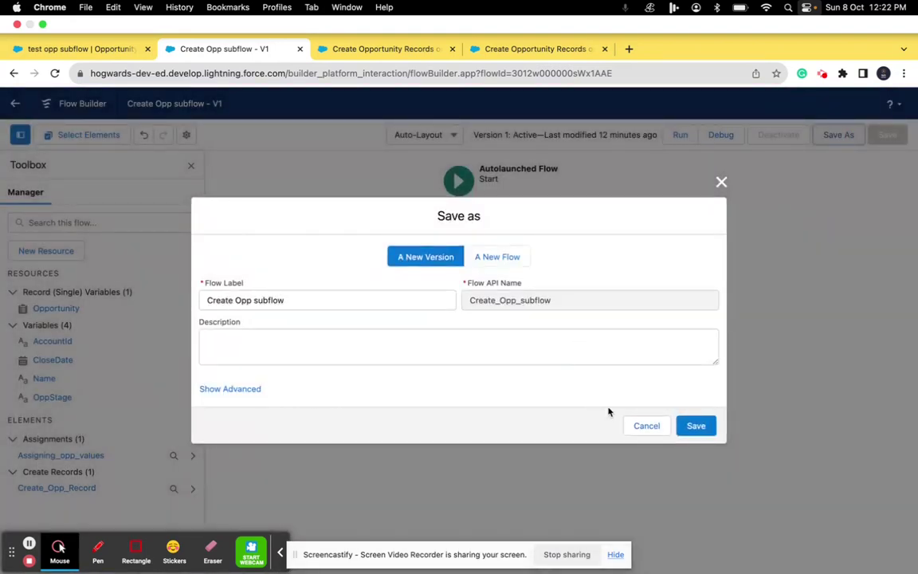
click(695, 425)
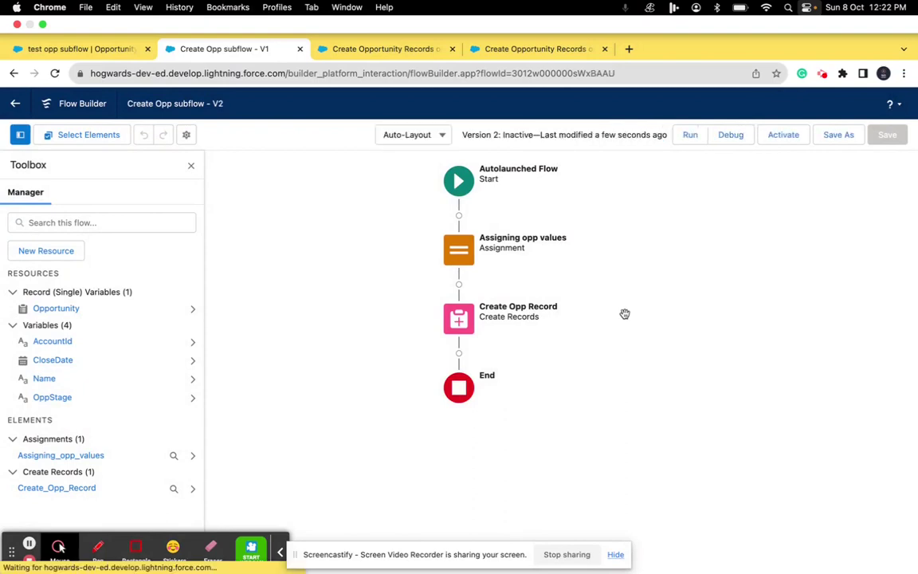
click(777, 136)
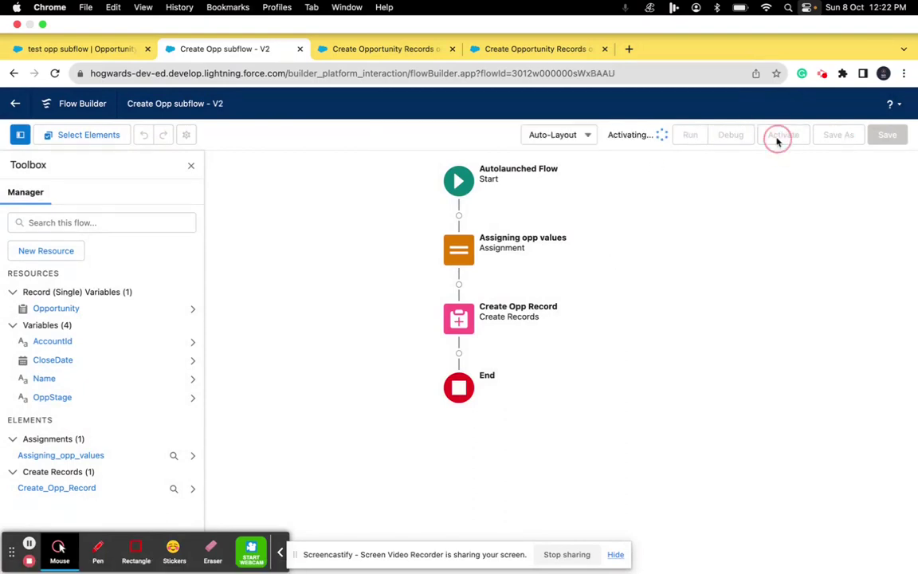
Step: Reload the Create Opportunity Records on Account flow and open its Create Oppt Record subflow element for editing
click(357, 48)
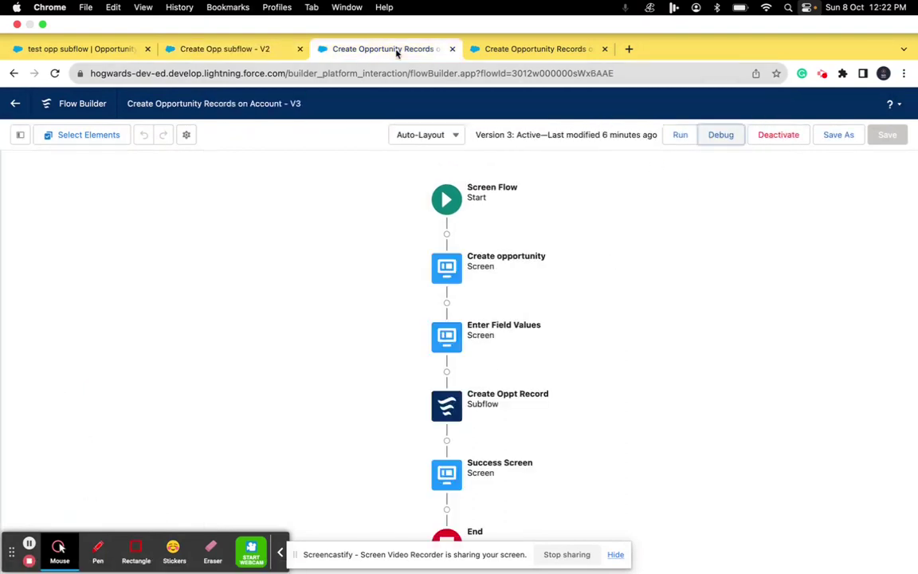
drag(600, 364, 604, 260)
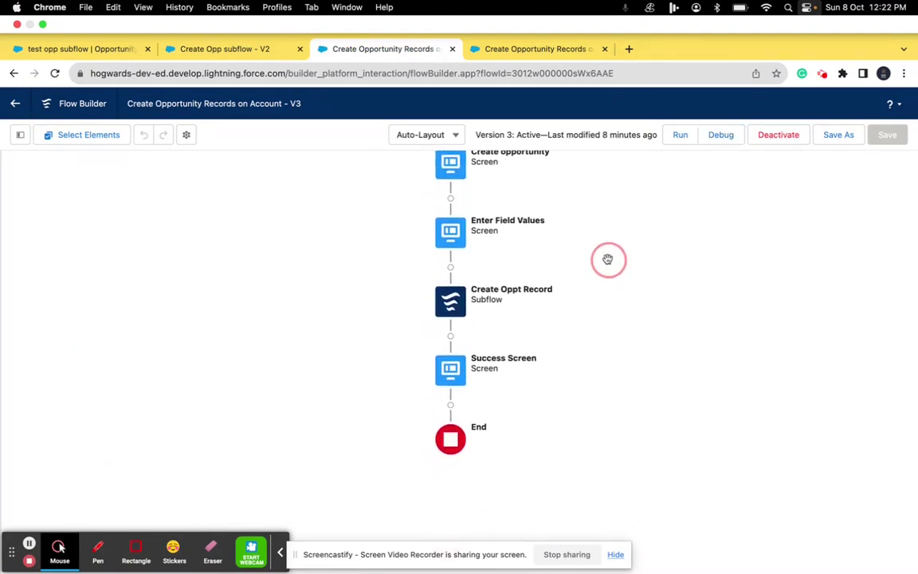
click(55, 73)
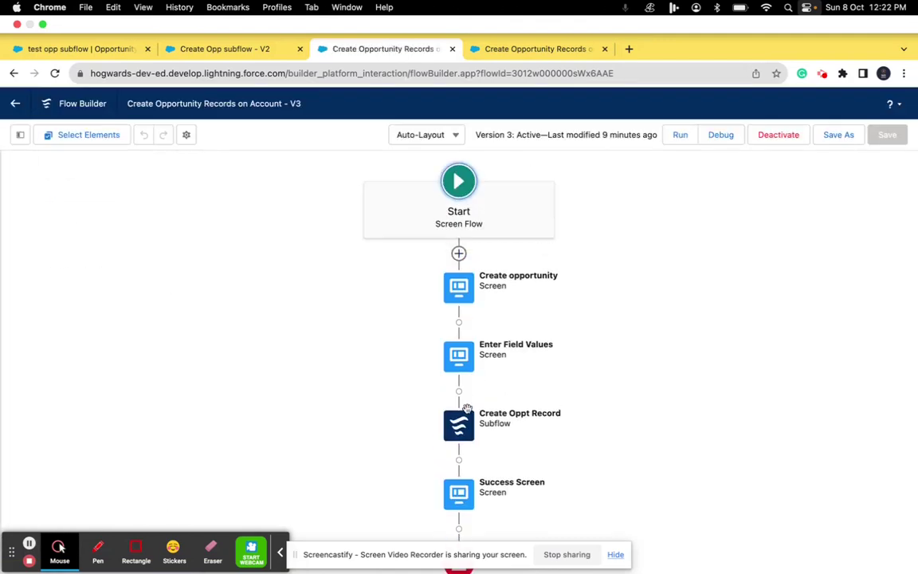
drag(689, 299, 691, 208)
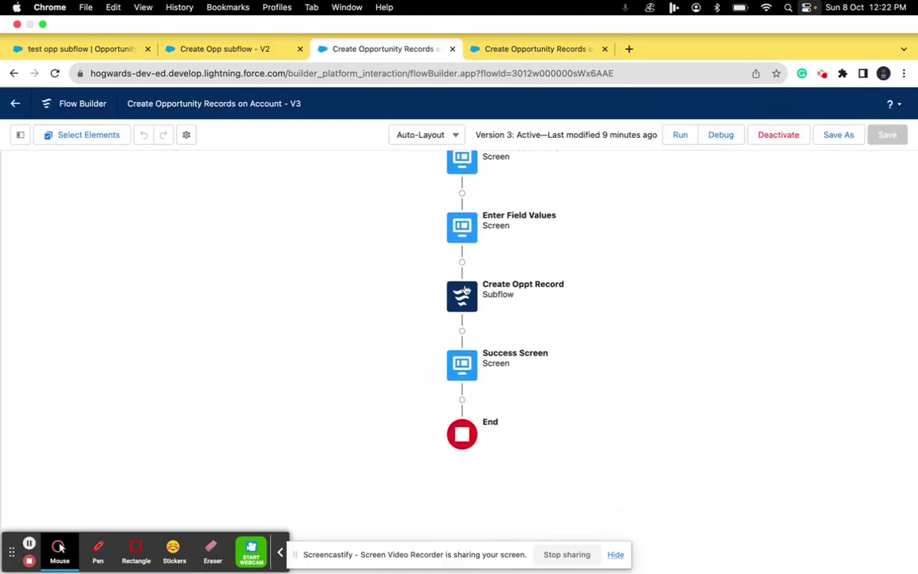
click(461, 295)
click(470, 444)
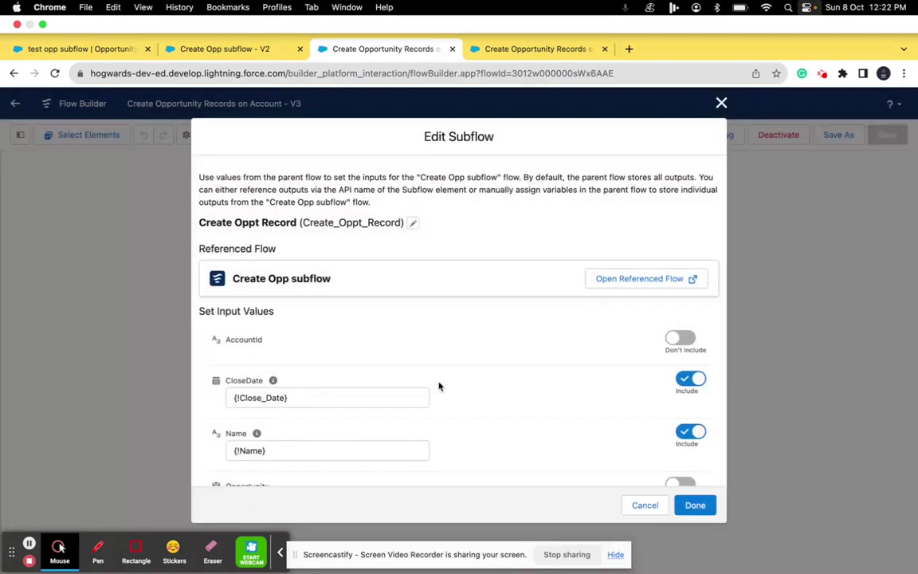
Step: Include the AccountId input of the Create Oppt Record subflow element, set it to the recordId variable, and apply the change
scroll(434, 341, down, 2)
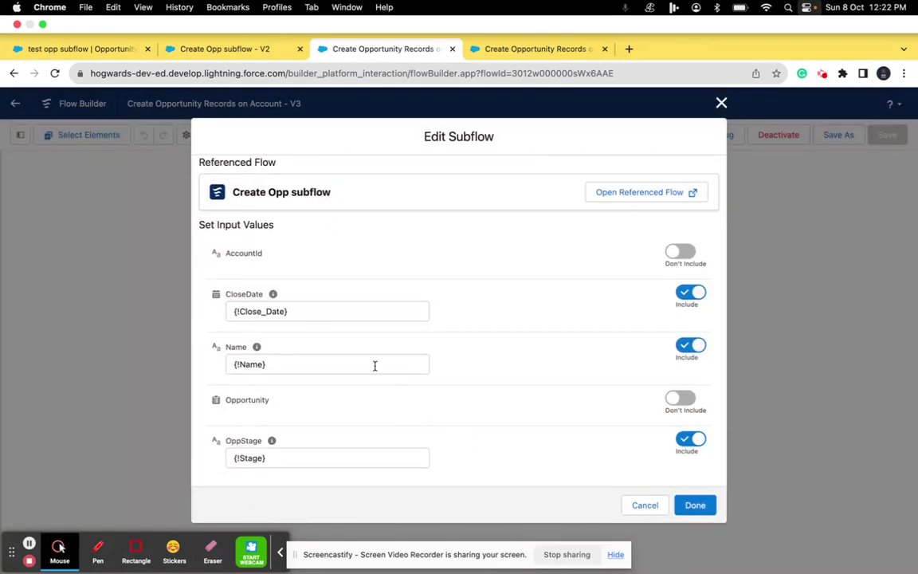
scroll(374, 366, up, 1)
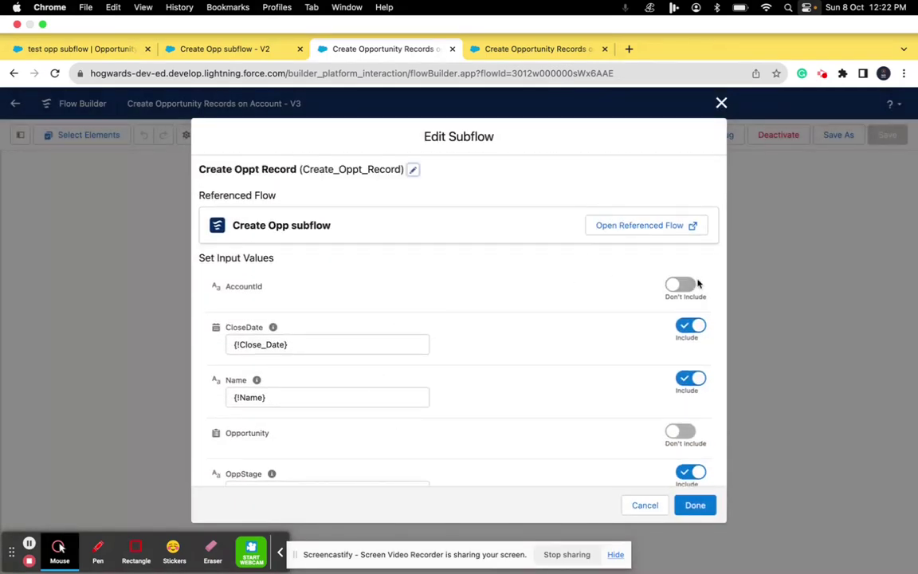
click(691, 284)
click(332, 302)
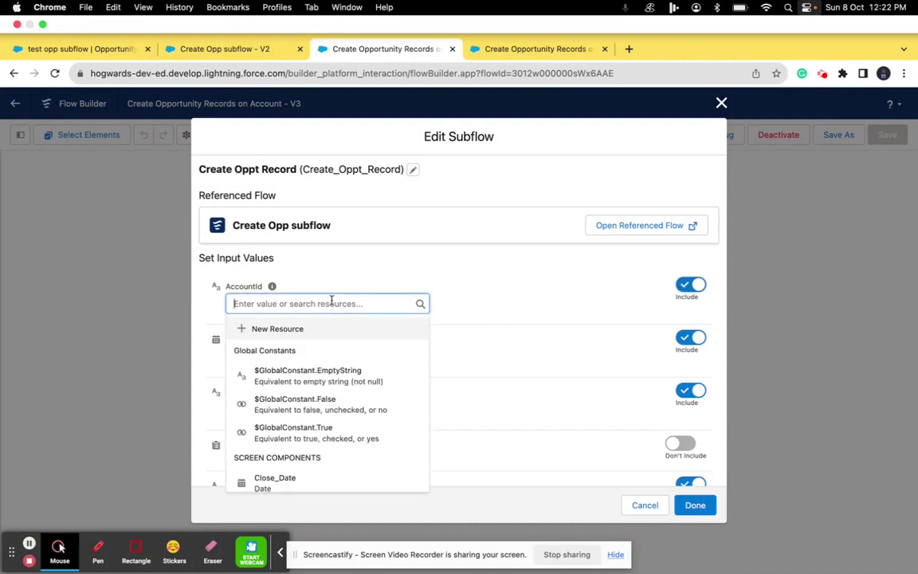
scroll(302, 429, down, 5)
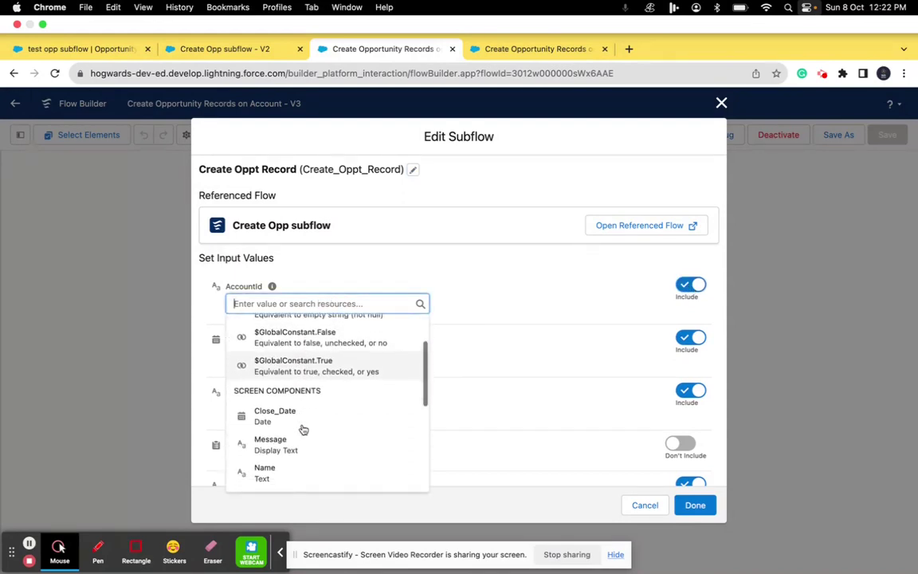
click(271, 333)
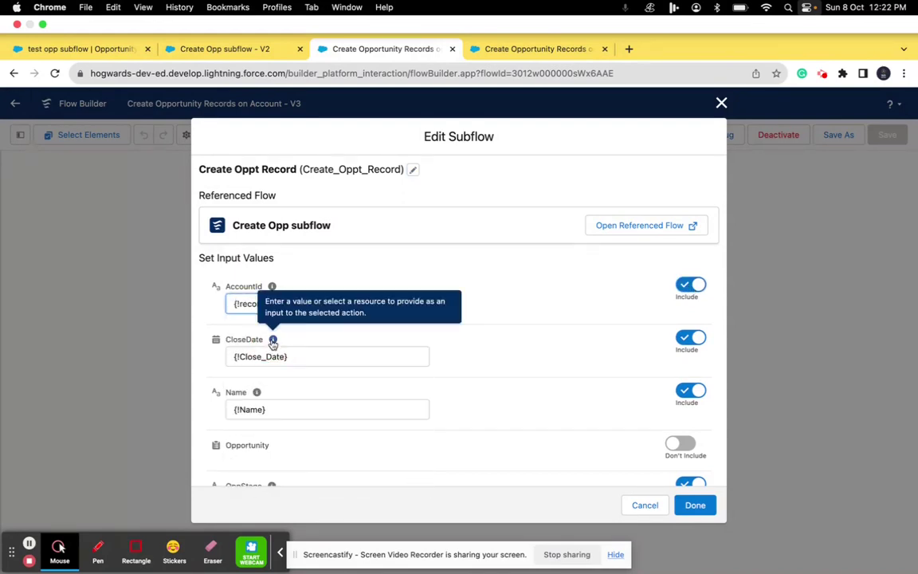
click(695, 507)
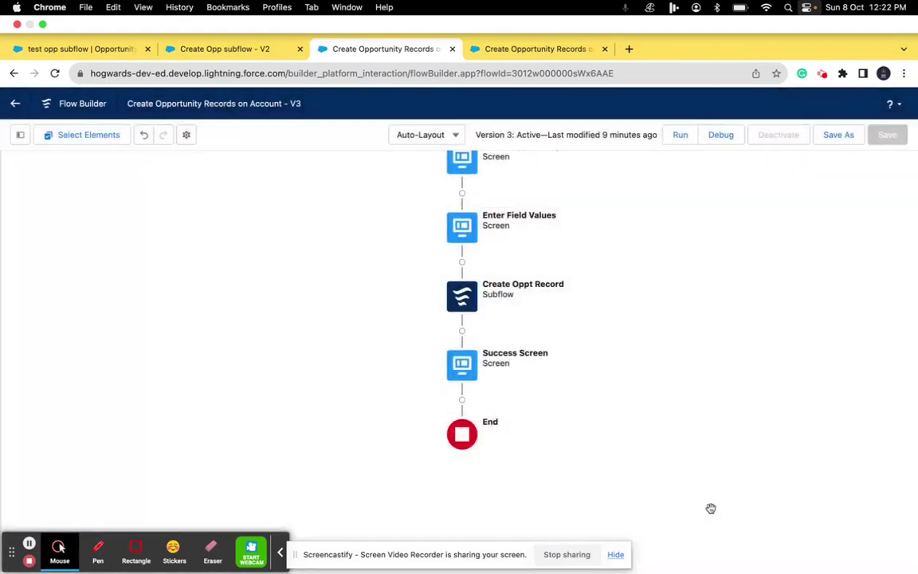
Step: Save the Create Opportunity Records on Account flow as a new version and activate it
click(836, 138)
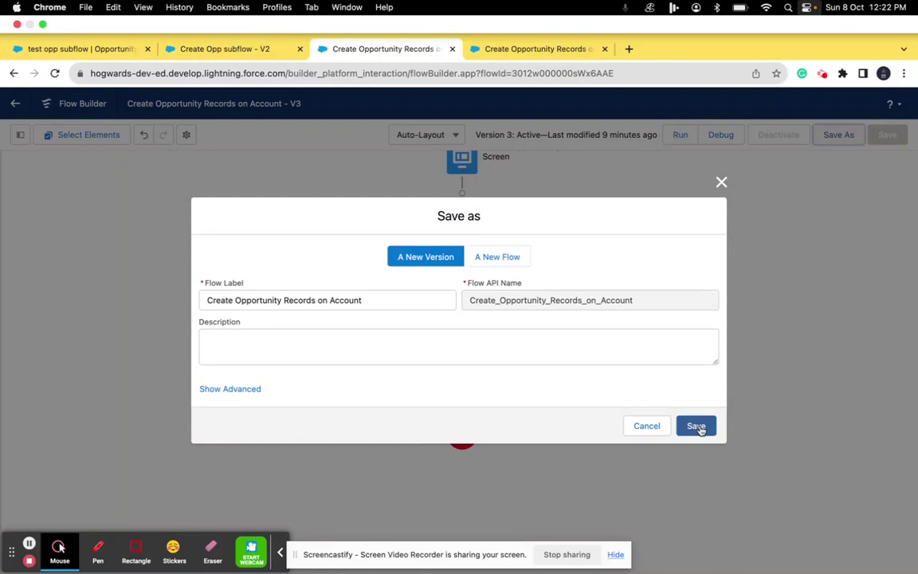
click(697, 427)
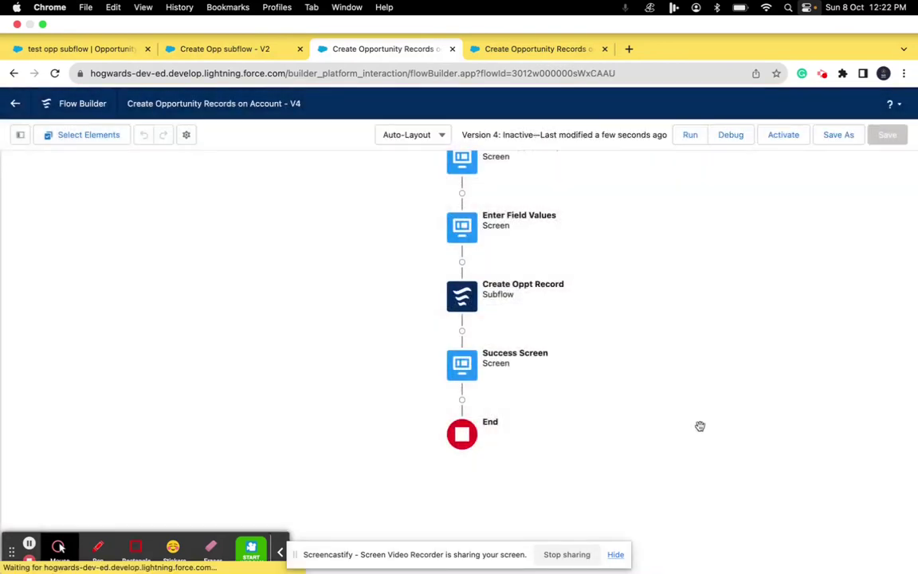
click(783, 137)
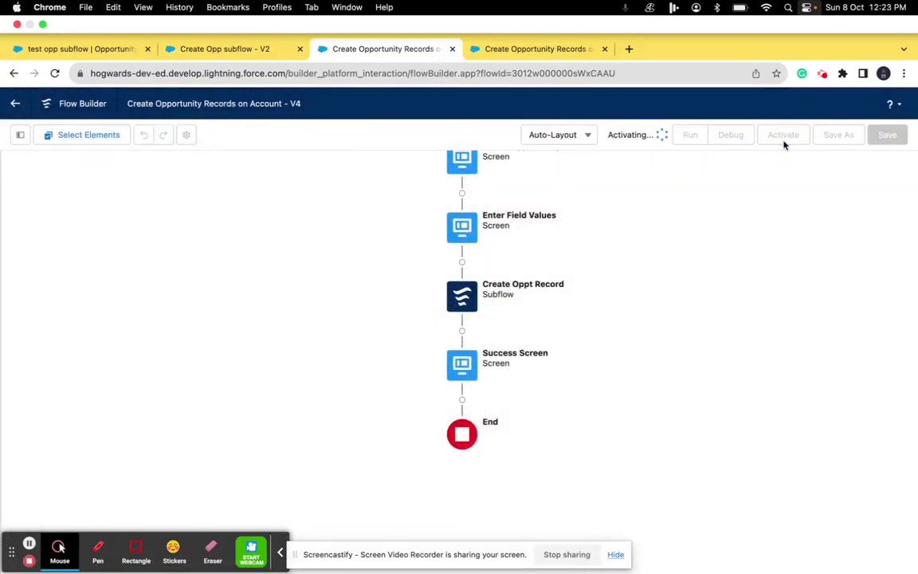
Step: Open the Burlington Textiles Corp of America account record from the accounts list
click(80, 49)
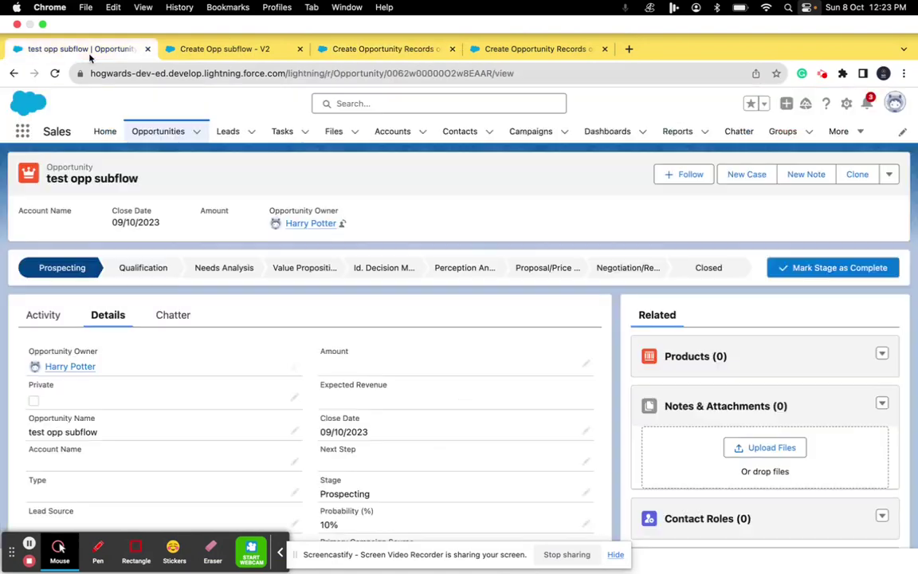
click(393, 132)
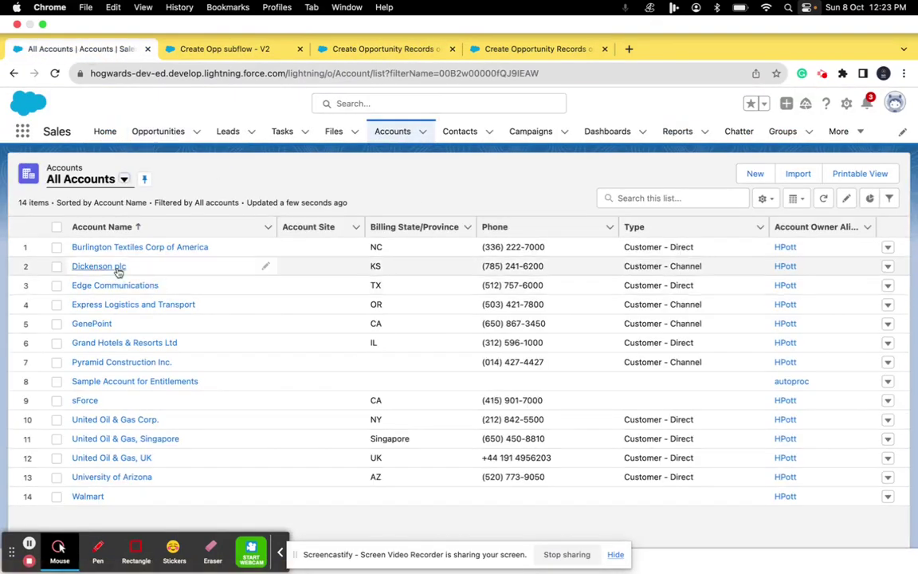
click(126, 248)
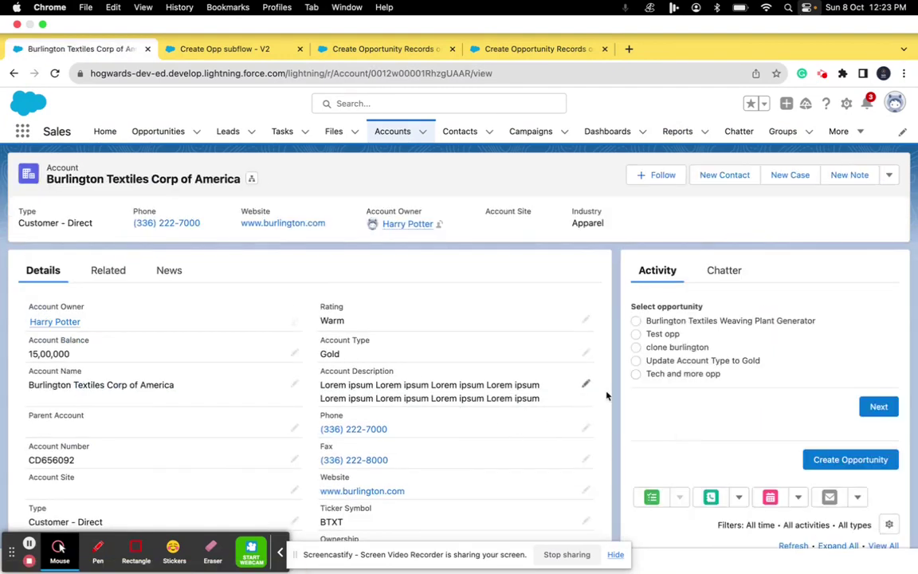
Step: Run the account's Create Opportunity flow with name "testing opp autolaunched subflow", close date 08-Oct-2023 and stage Needs Analysis, and finish it
click(846, 460)
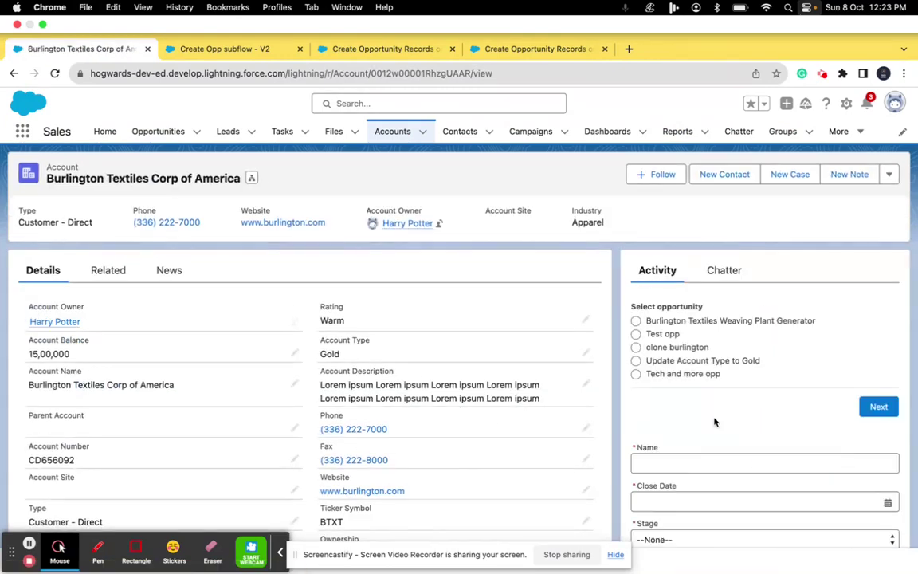
scroll(714, 422, down, 5)
click(667, 260)
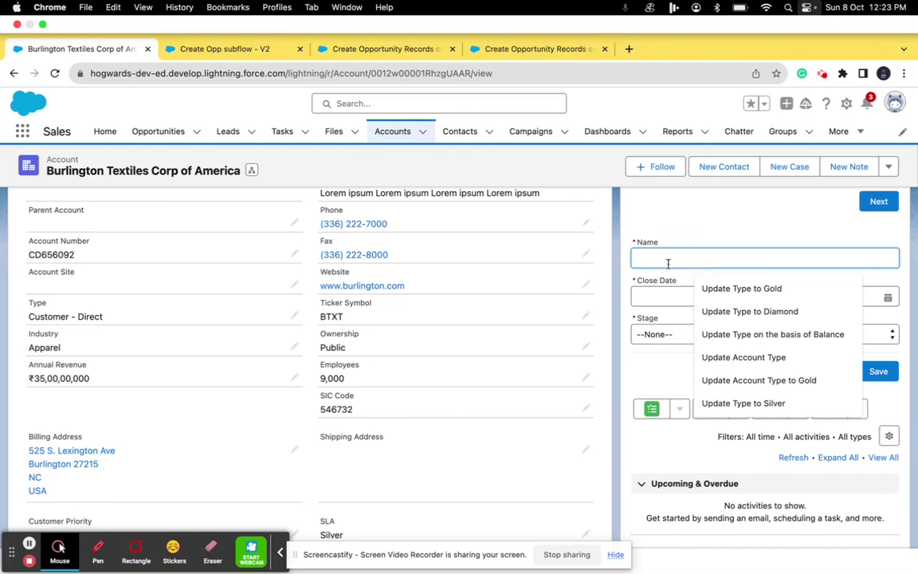
text(testing opp subflow)
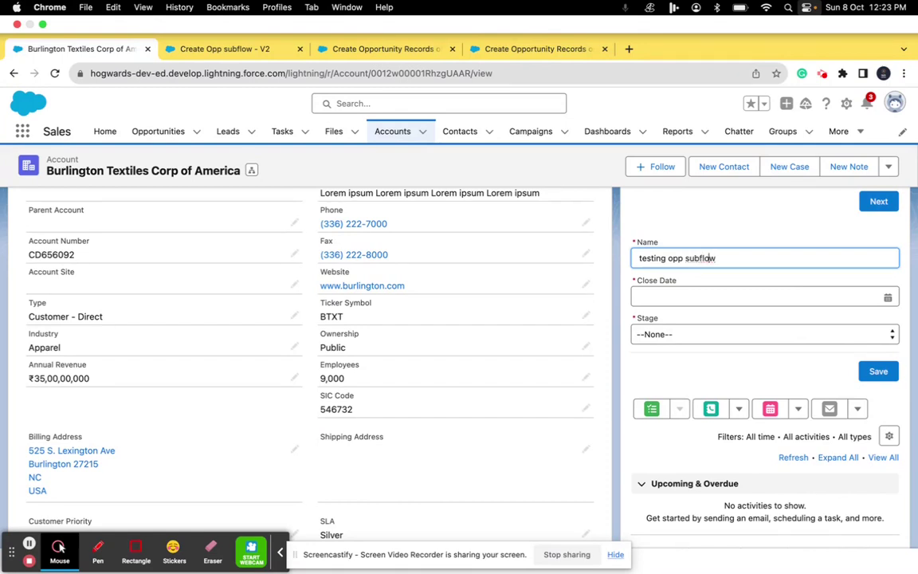
text(autolaunched)
click(652, 299)
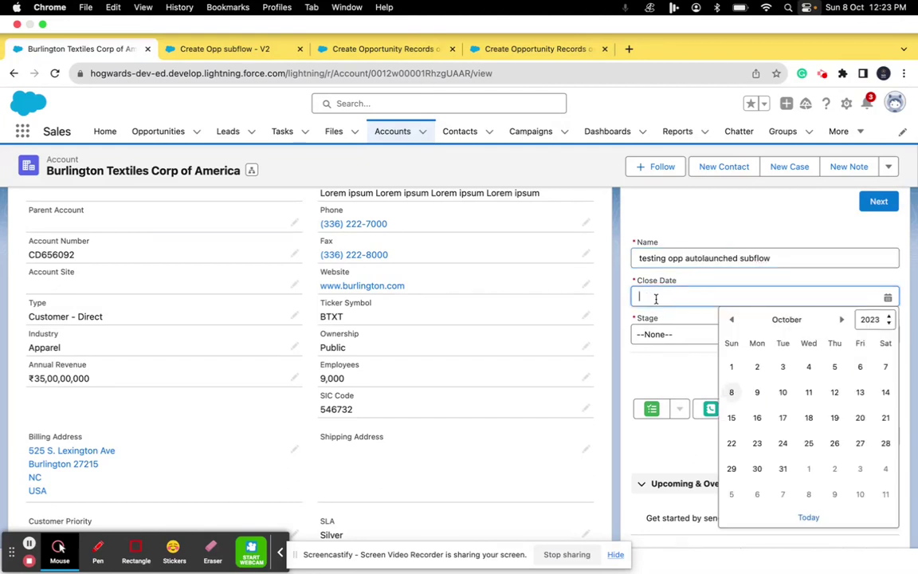
click(731, 390)
click(687, 335)
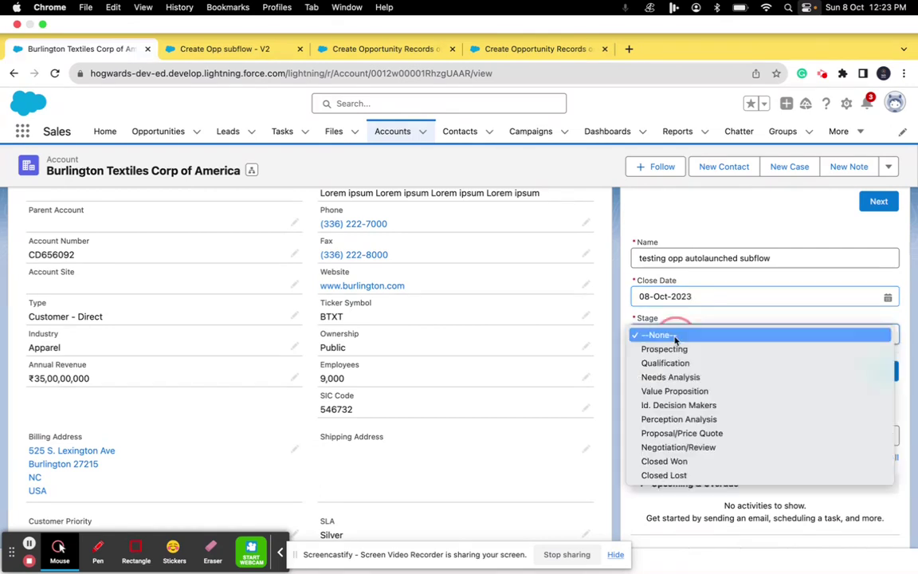
click(676, 377)
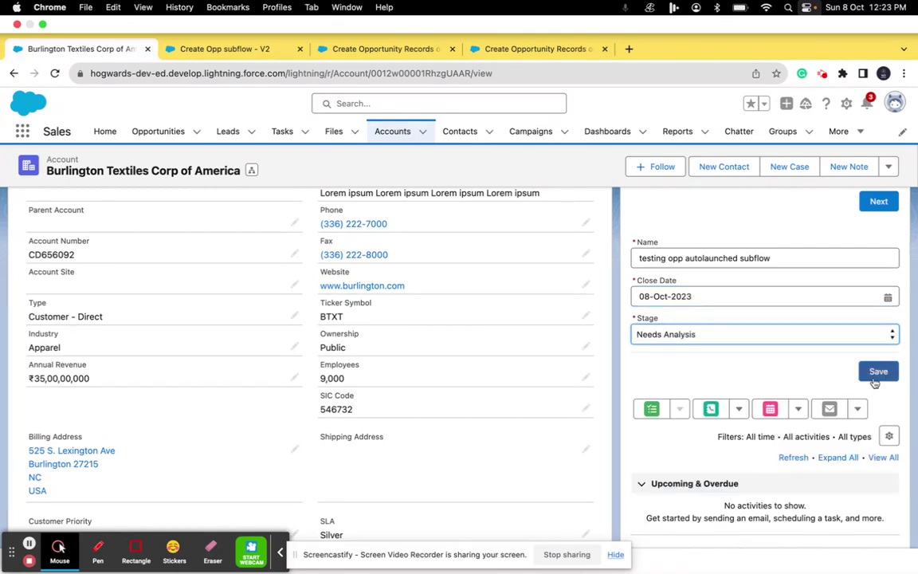
click(878, 373)
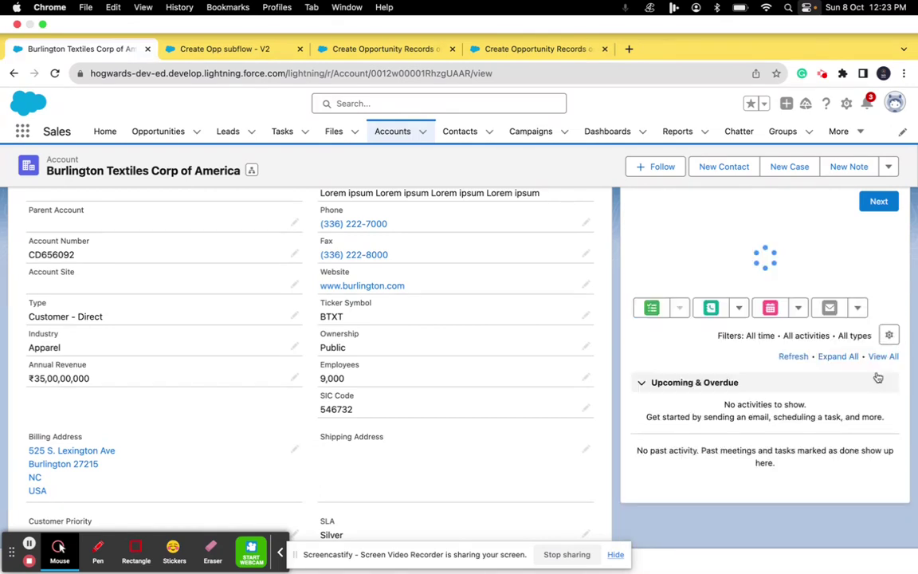
click(874, 262)
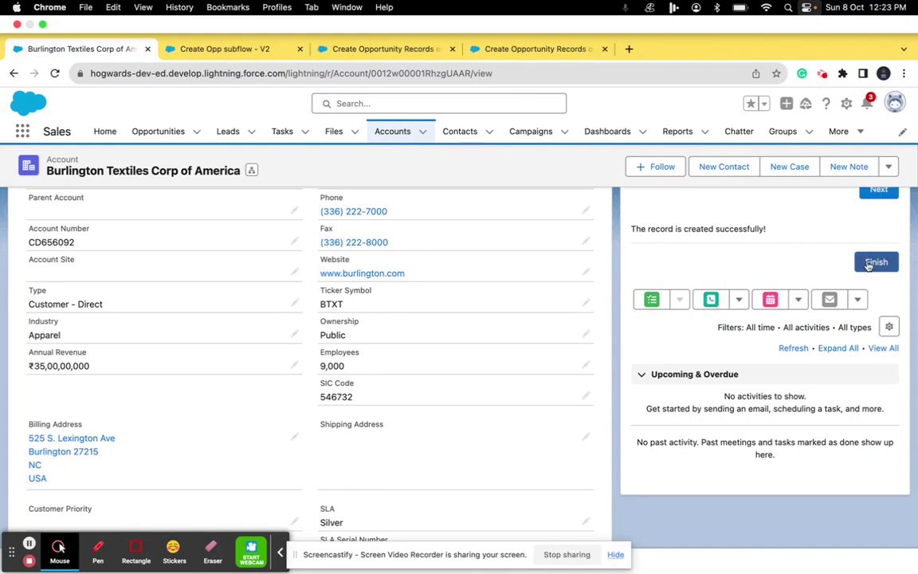
Step: Check the account's related opportunities for the new record, reloading the page and viewing the full list
scroll(104, 264, up, 3)
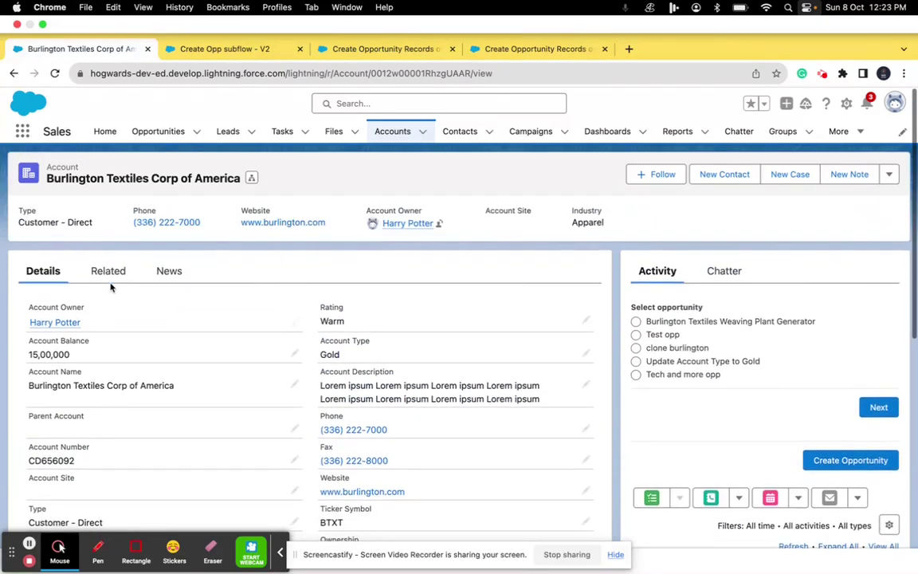
click(107, 269)
scroll(235, 375, down, 5)
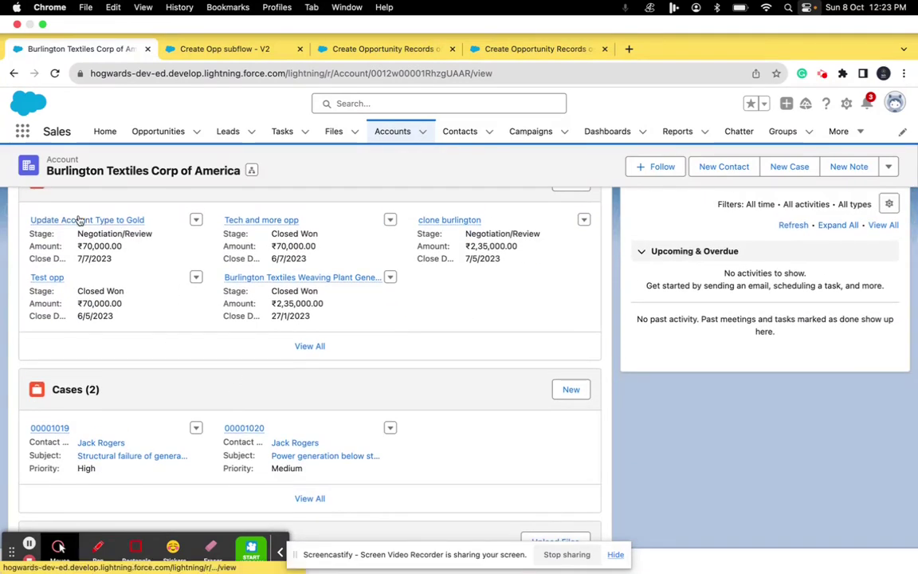
click(54, 74)
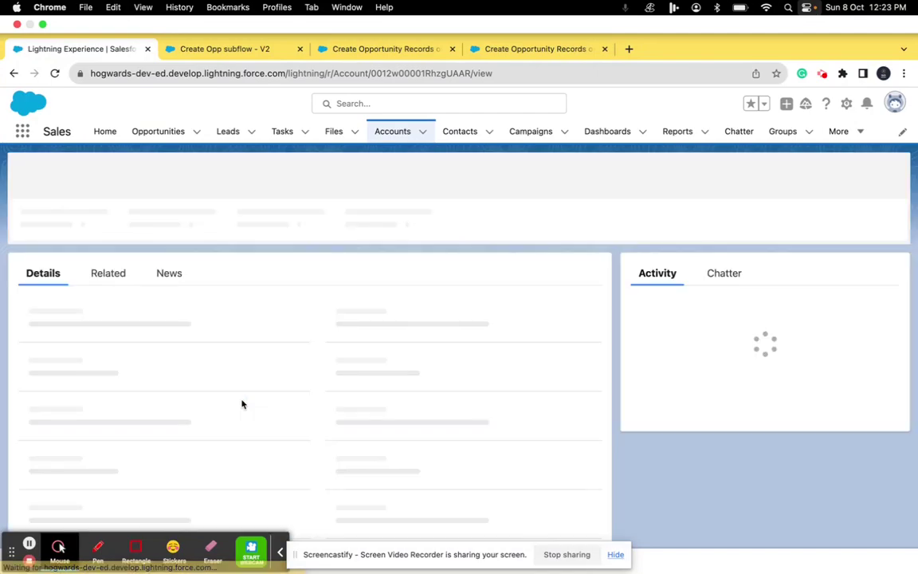
click(116, 270)
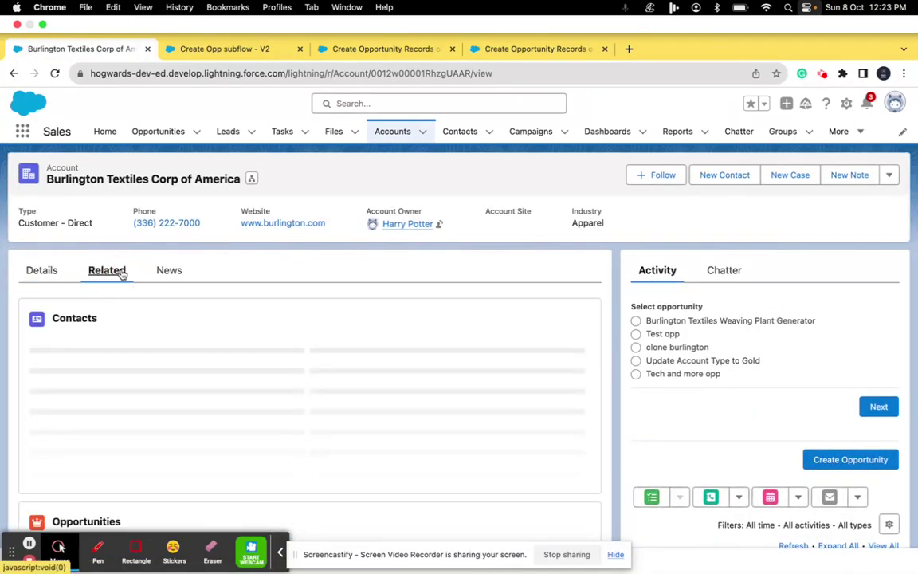
scroll(218, 370, down, 2)
scroll(217, 369, down, 5)
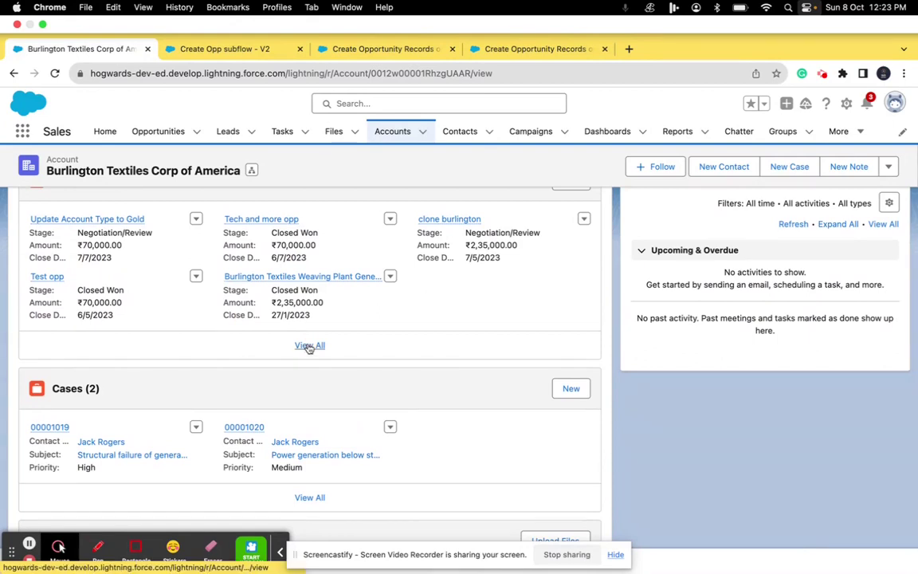
click(310, 345)
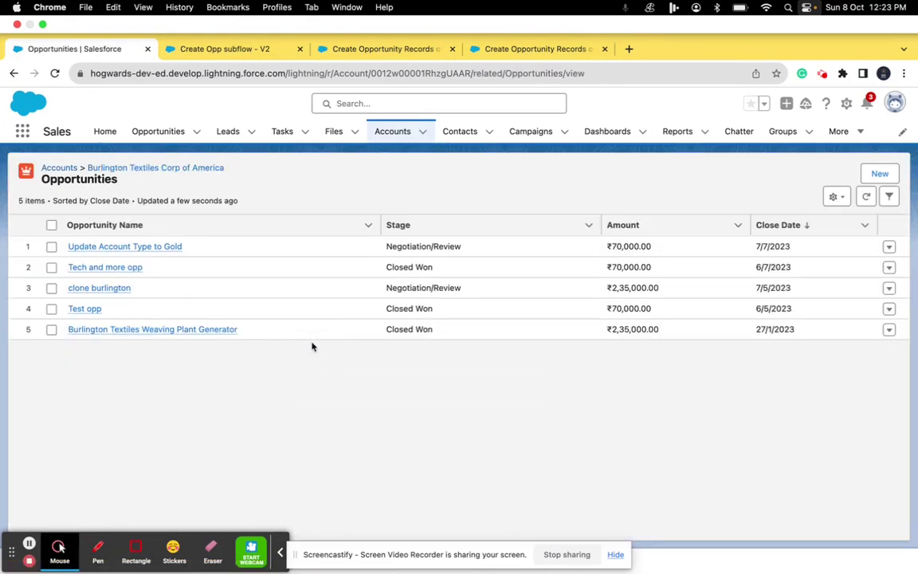
Step: Open the "testing opp autolaunched subflow" opportunity and examine its details, including the Account Name field
click(160, 134)
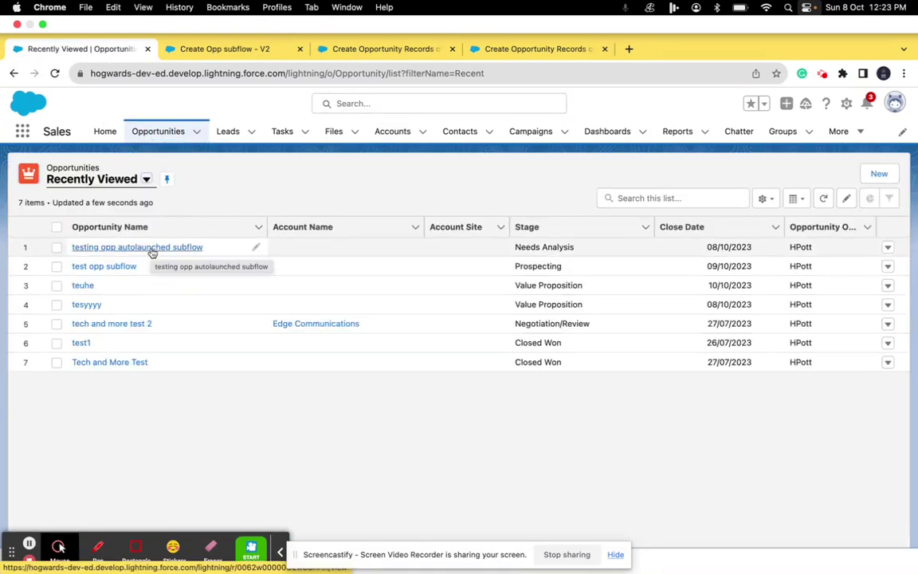
click(152, 249)
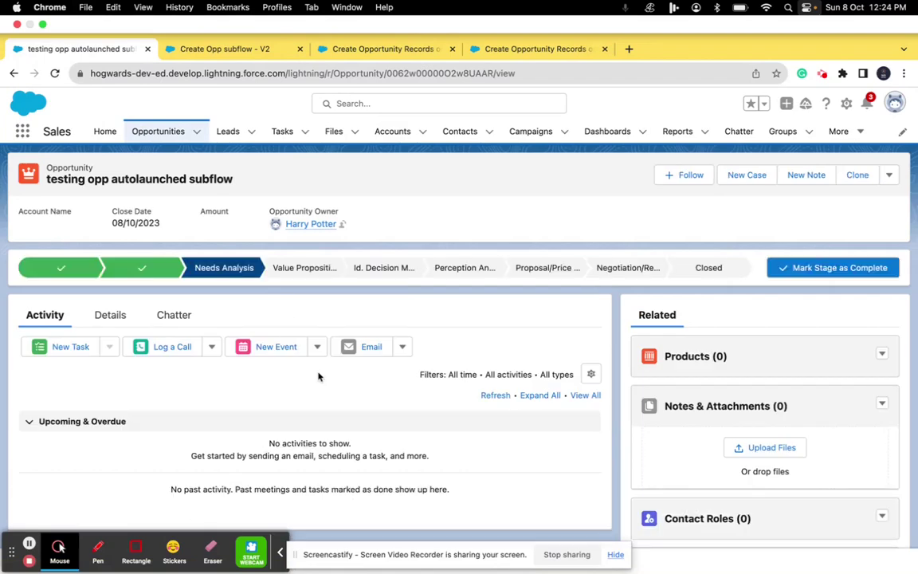
scroll(317, 372, down, 3)
scroll(318, 372, down, 1)
scroll(318, 372, up, 3)
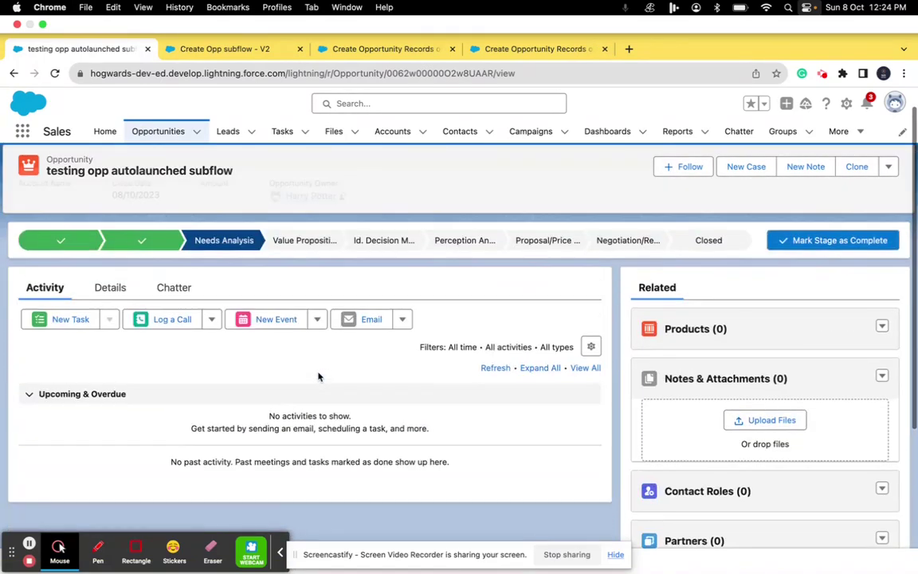
click(107, 290)
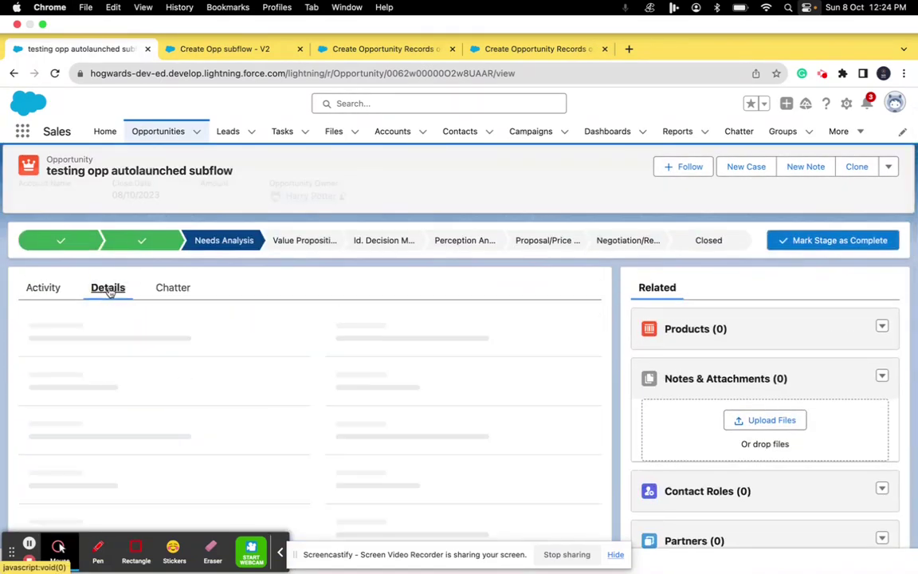
scroll(229, 436, down, 3)
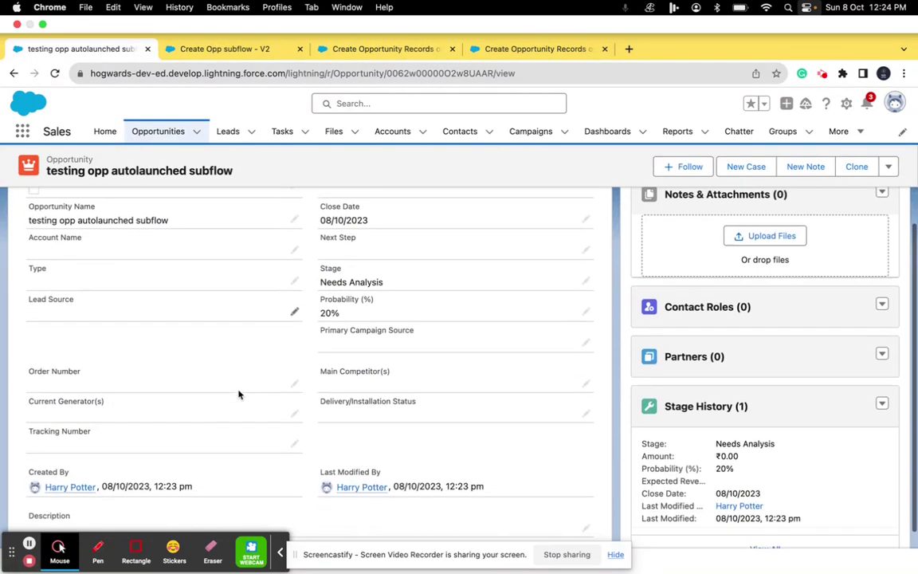
scroll(231, 384, down, 2)
scroll(238, 394, up, 5)
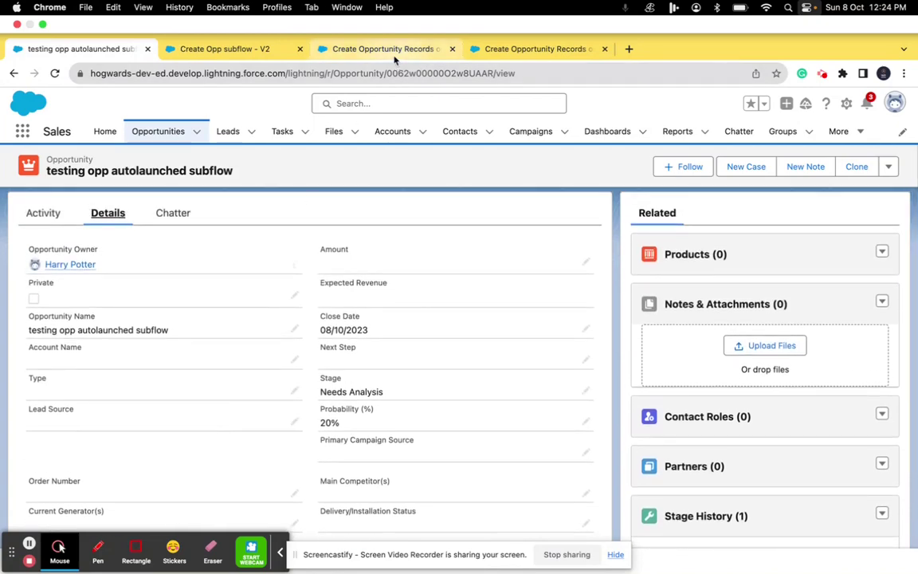
Step: Return to the Create Opp subflow and open the Assigning opp values assignment to review its variable values
click(394, 55)
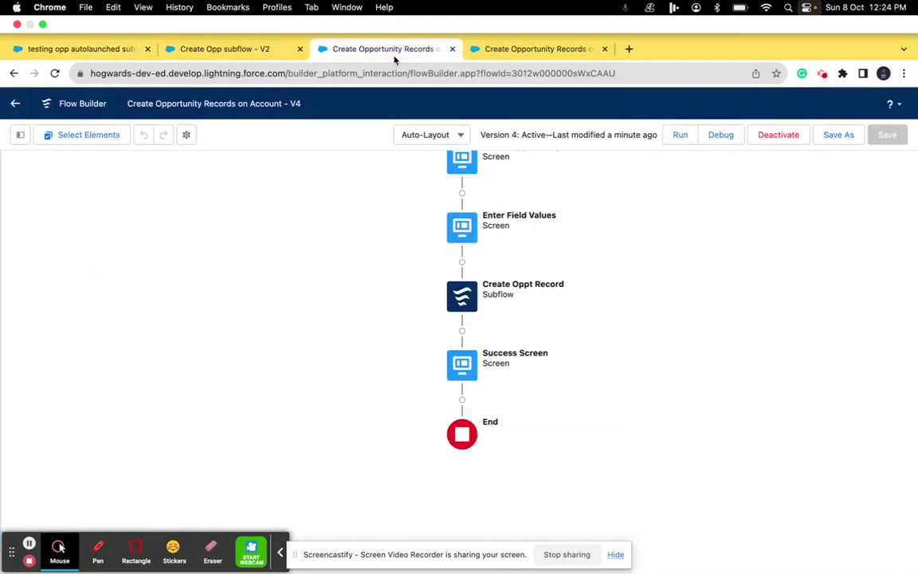
click(249, 50)
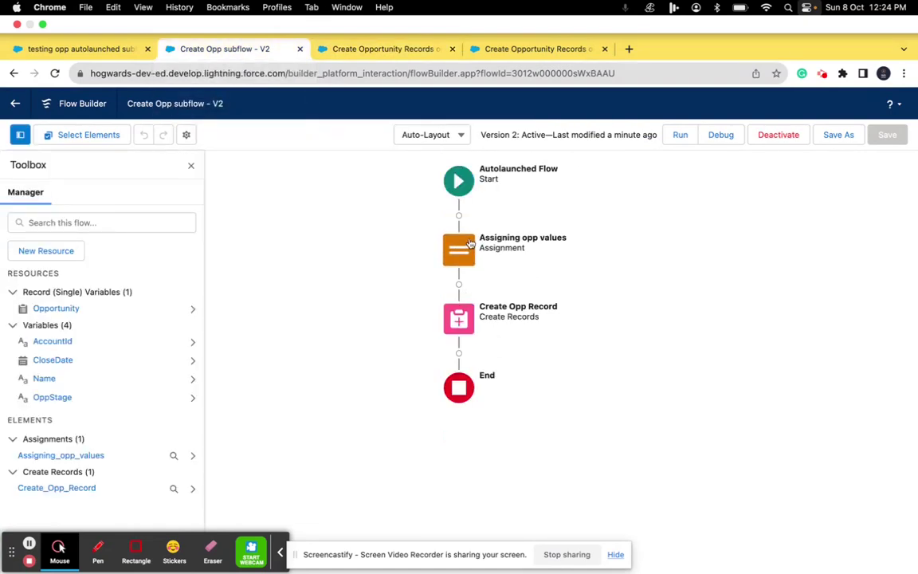
click(470, 243)
click(476, 381)
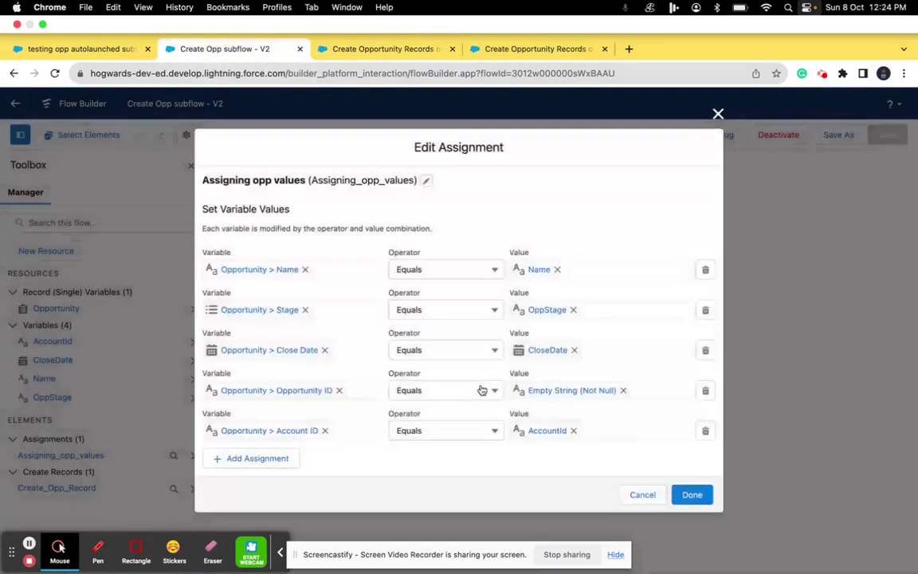
Step: Reselect the opportunity's AccountId field as the variable in the last row of the Assigning opp values assignment and finish editing it
click(323, 432)
text(opp)
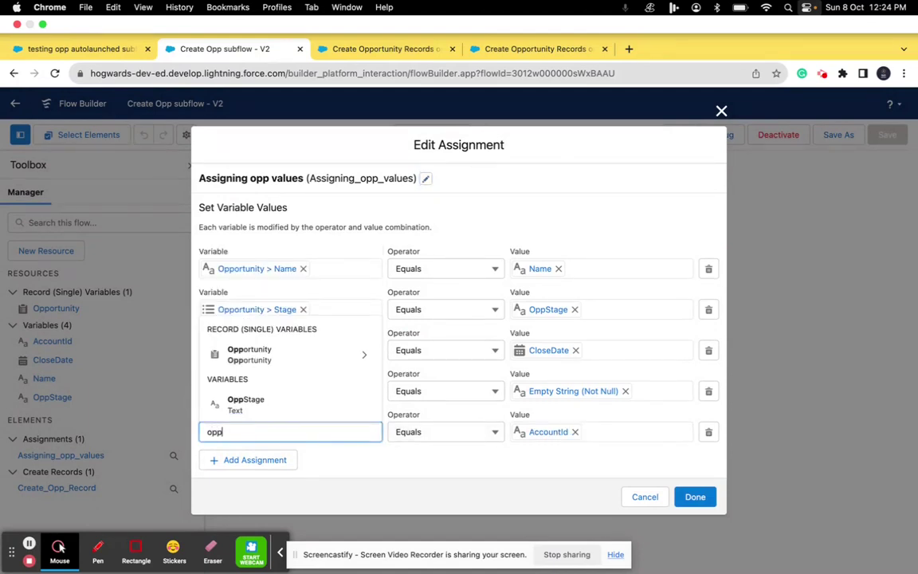
click(297, 359)
scroll(287, 348, down, 5)
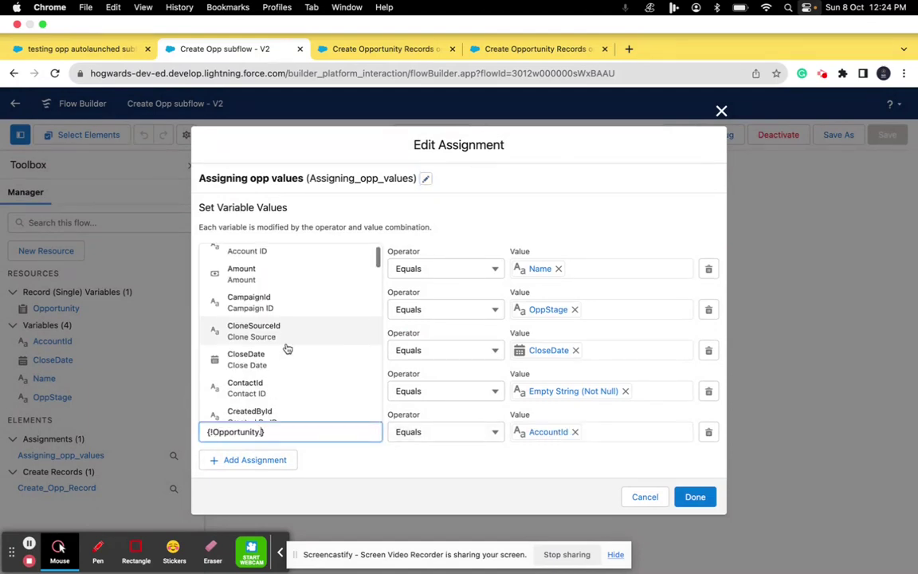
scroll(287, 348, down, 8)
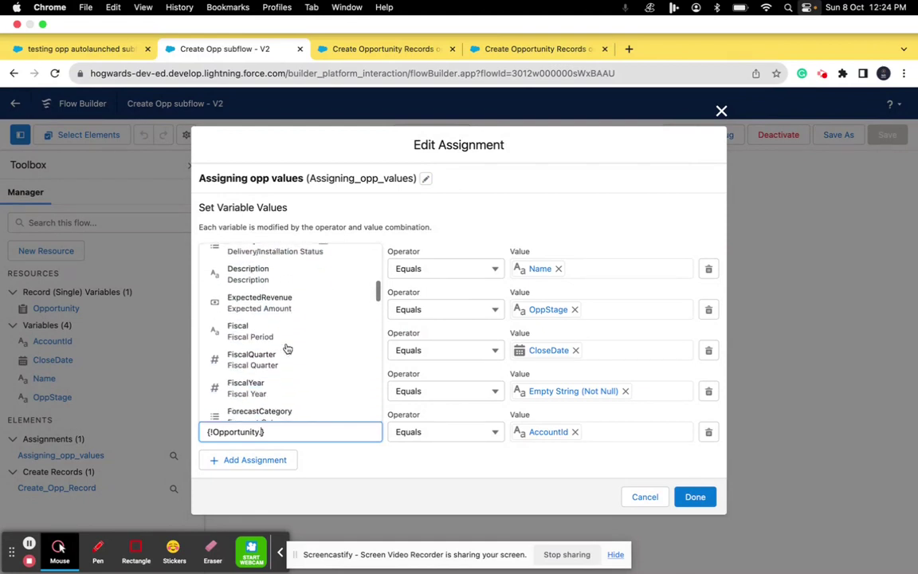
scroll(287, 348, up, 13)
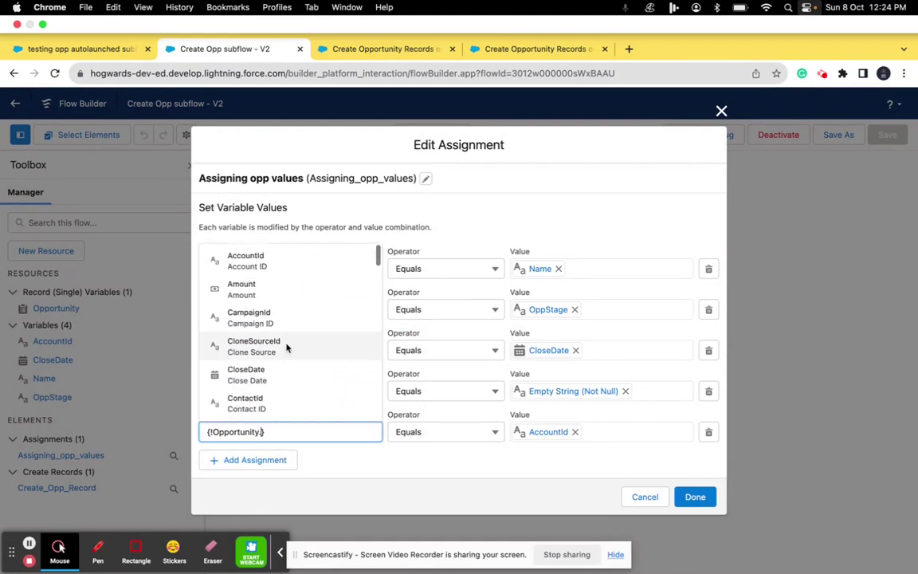
click(259, 271)
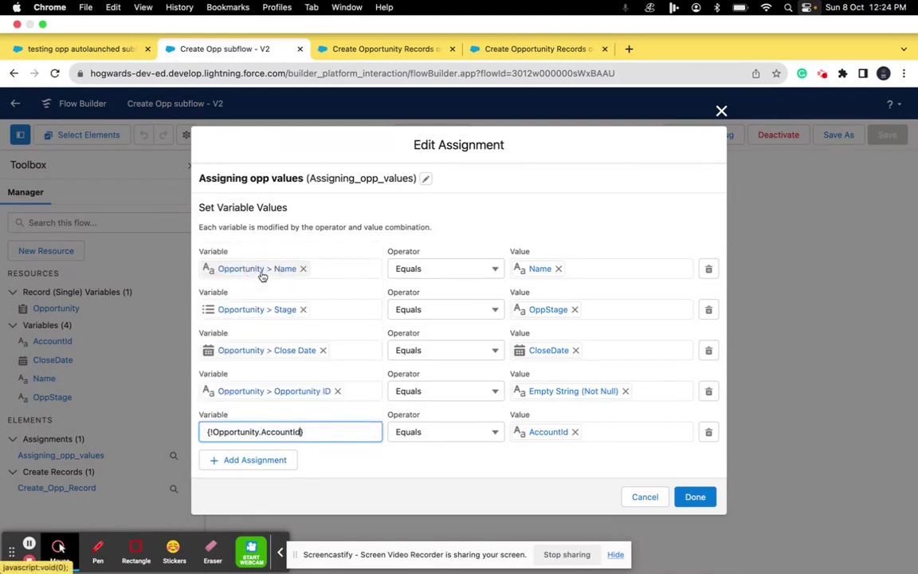
click(513, 480)
click(705, 496)
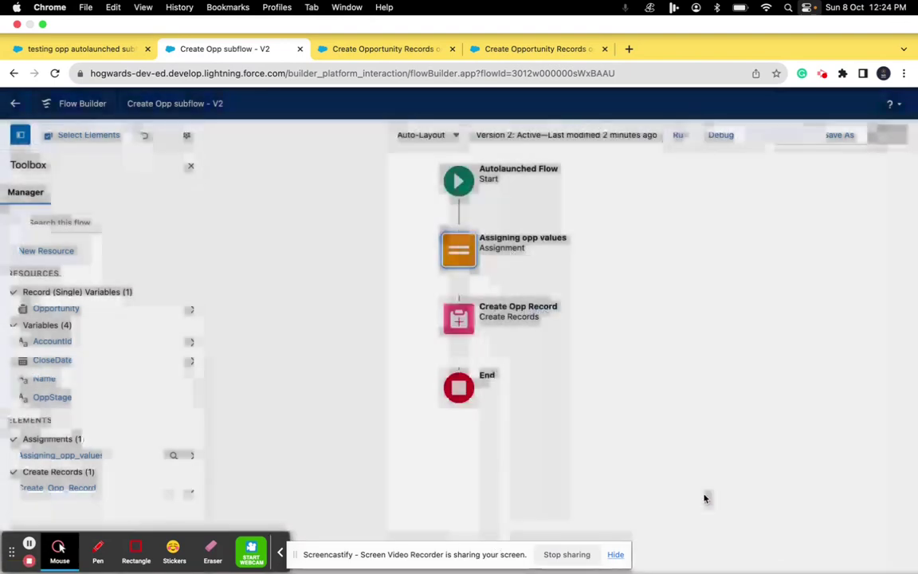
Step: Start a new debug session for the Create Opportunity Records on Account flow and close the old debug tab
click(383, 49)
click(724, 135)
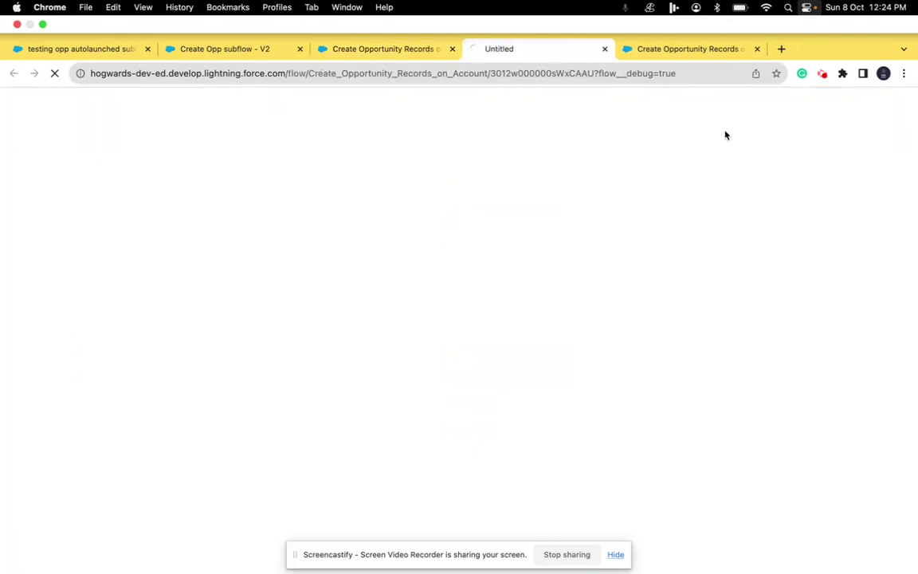
click(757, 49)
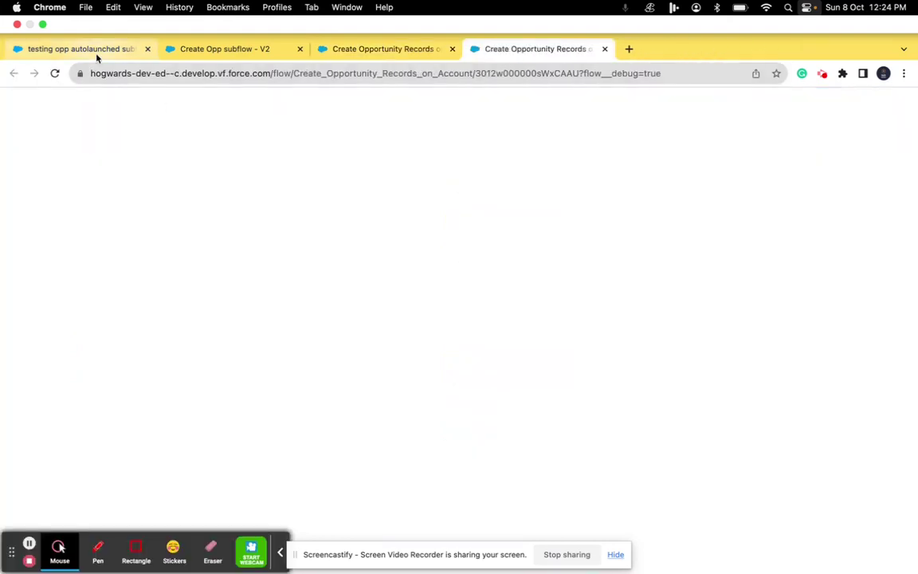
Step: Open the Burlington Textiles Corp of America account and copy its record ID from the page address
click(86, 49)
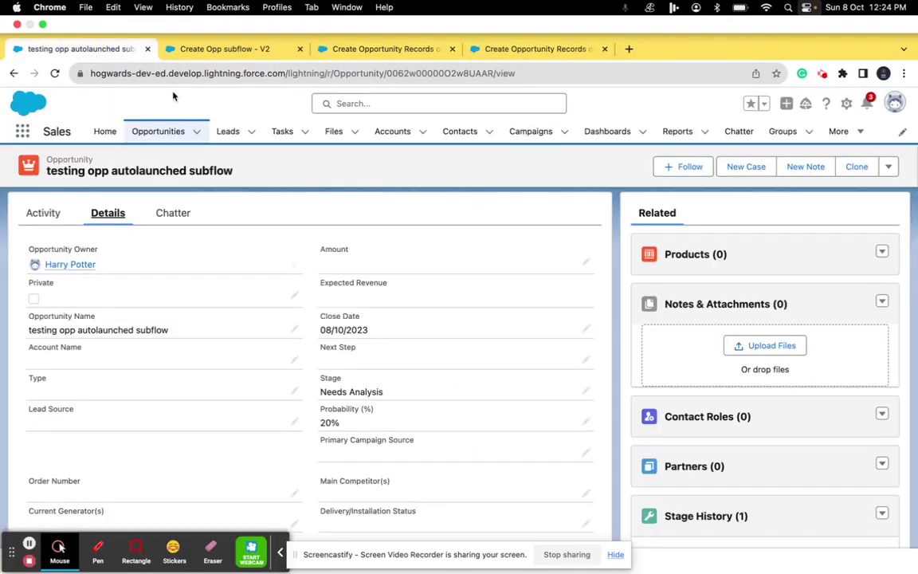
click(392, 132)
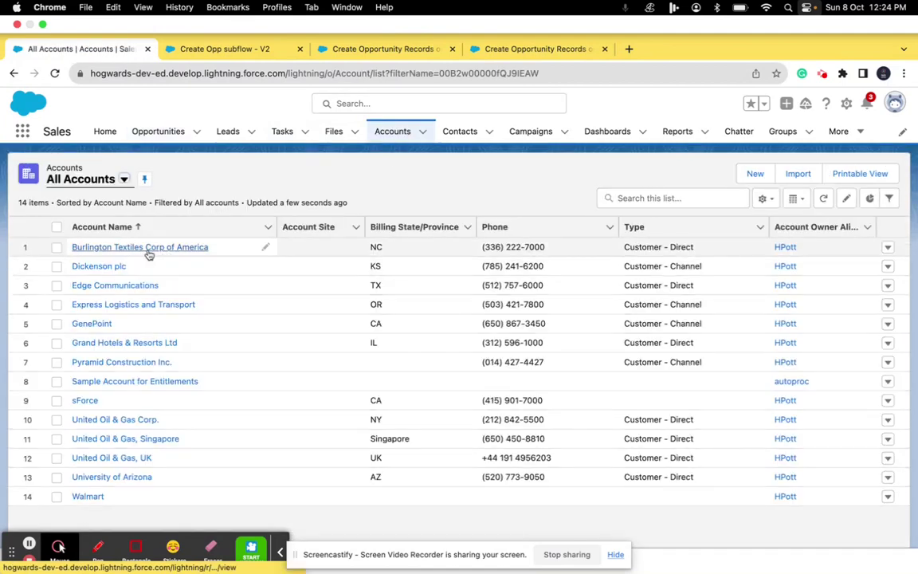
click(149, 250)
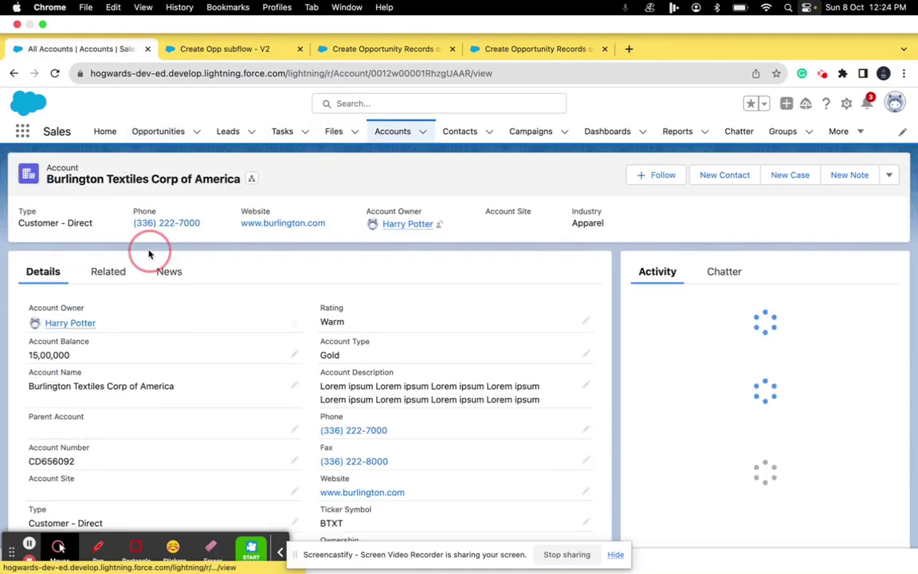
click(422, 73)
double_click(423, 72)
key(super+c)
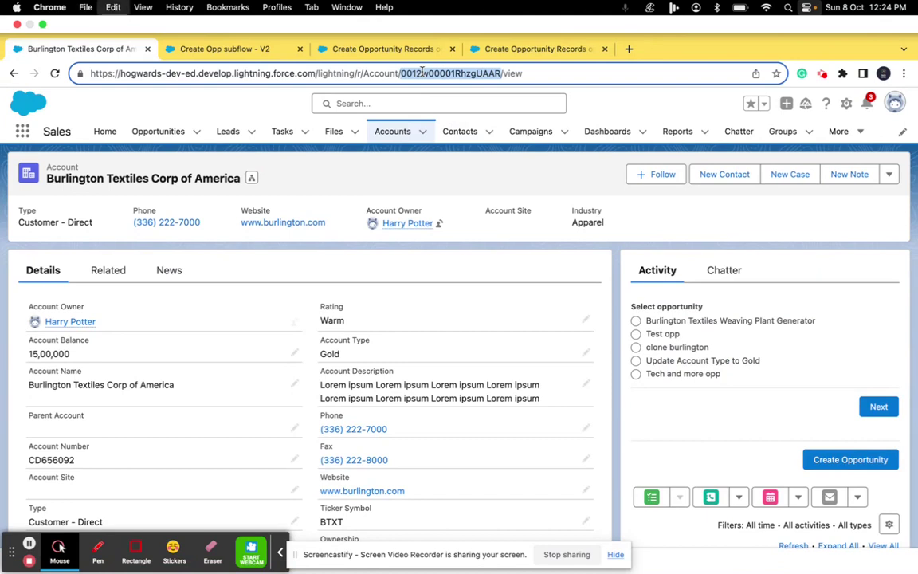
Step: Paste the copied account ID as the recordId input of the debug session and run the flow
click(529, 41)
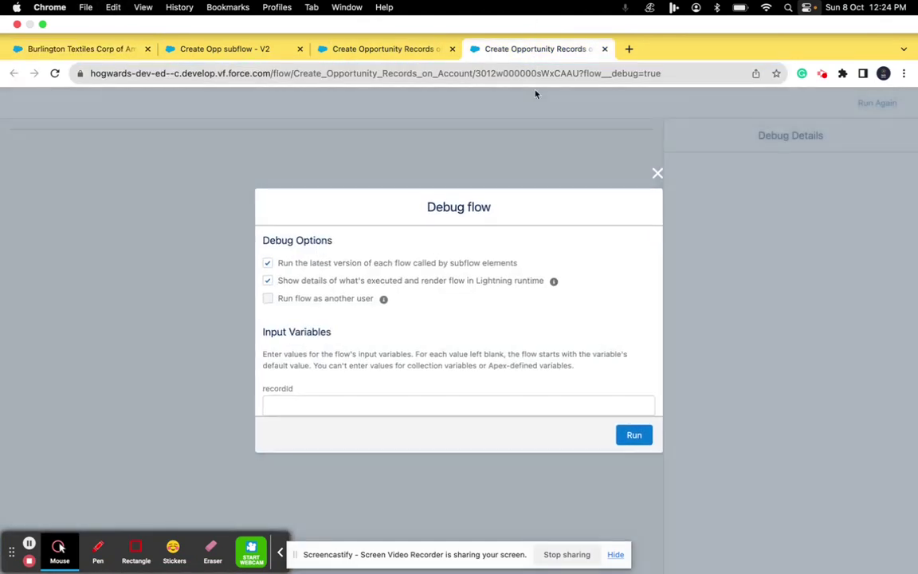
click(351, 399)
key(super+v)
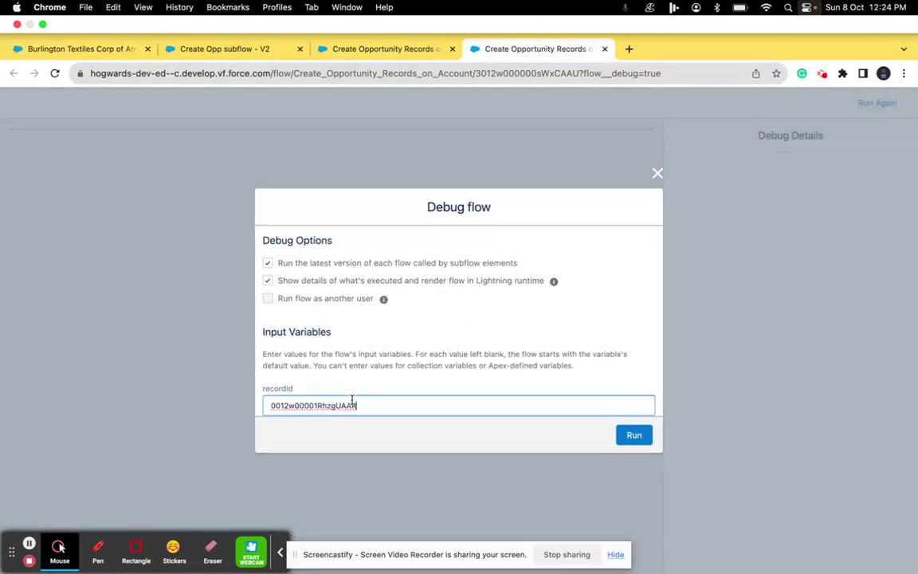
click(635, 435)
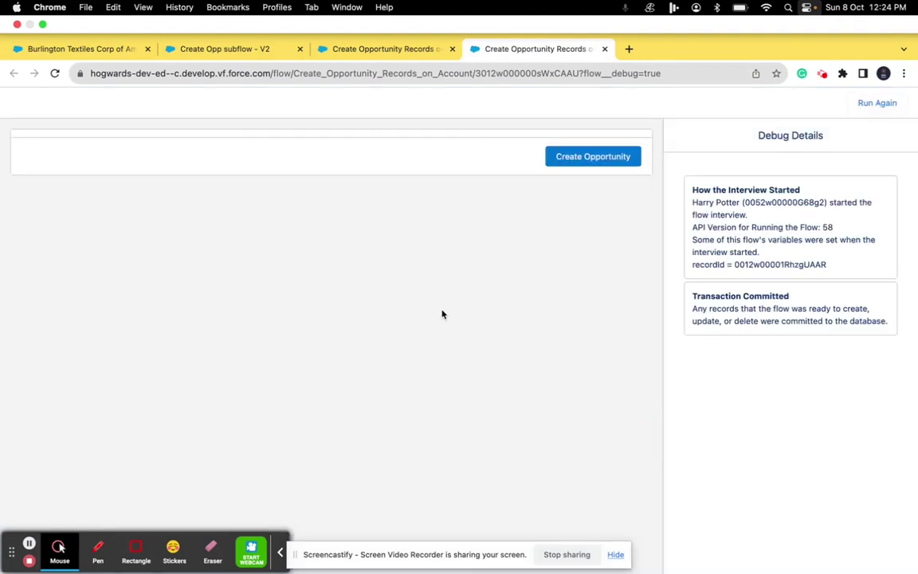
Step: Create an opportunity named "hello" with close date 09-Oct-2023 and stage Needs Analysis, finish the debug run, and review the subflow inputs in its details
click(595, 155)
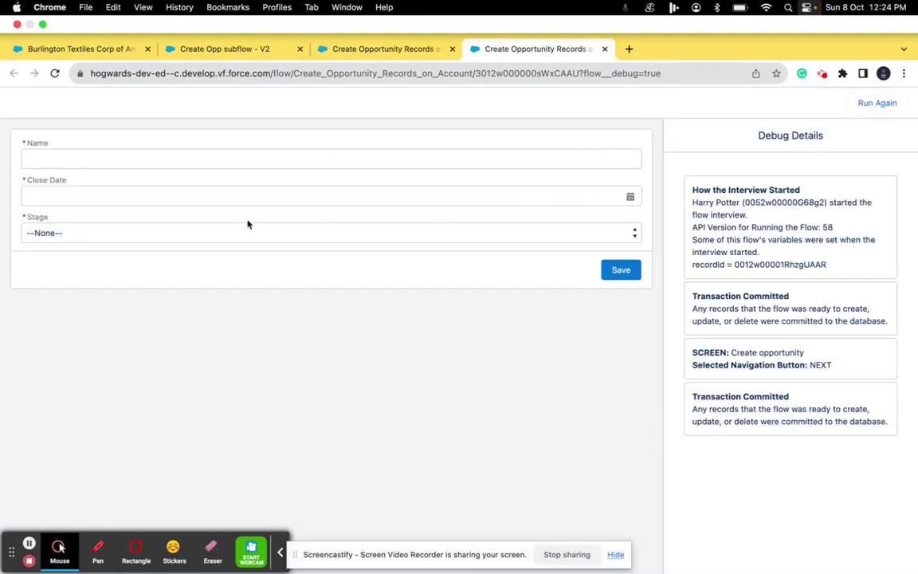
click(185, 160)
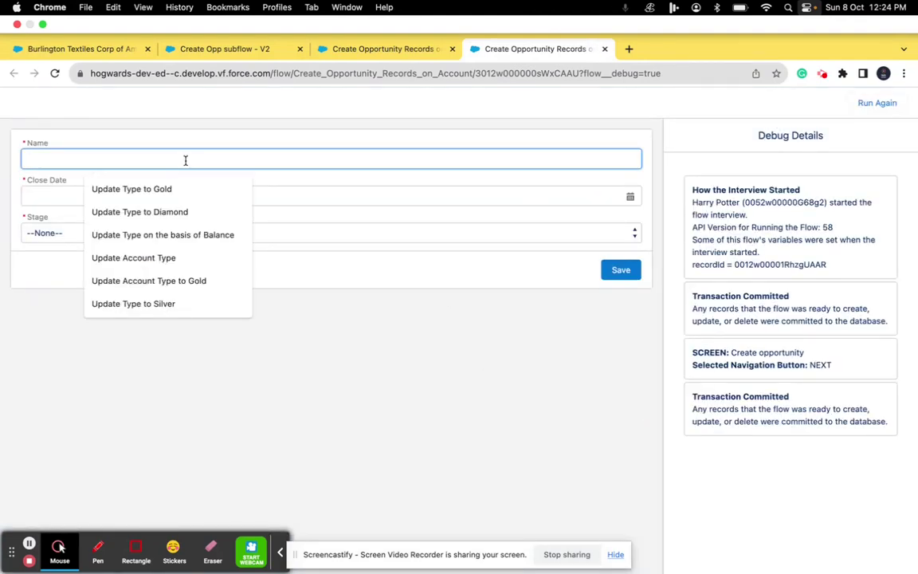
text(hello)
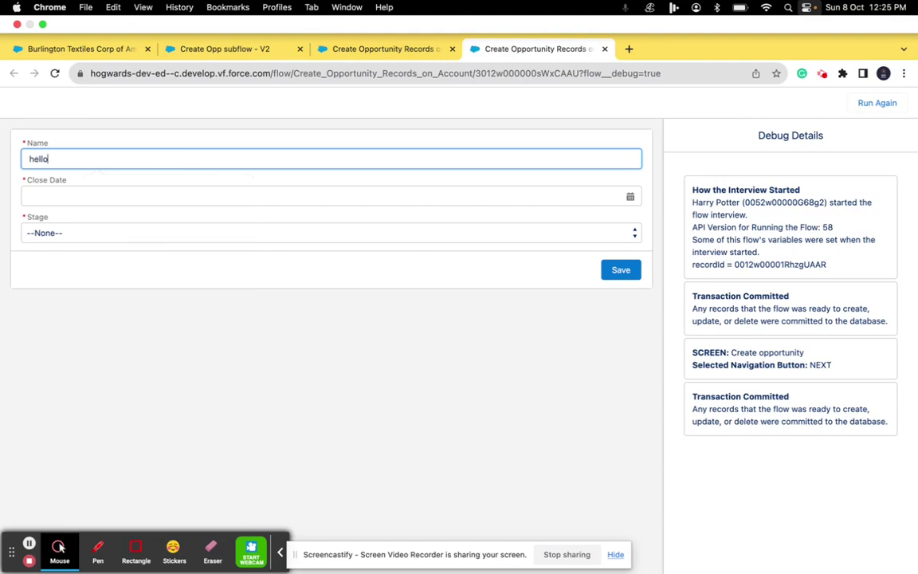
click(73, 194)
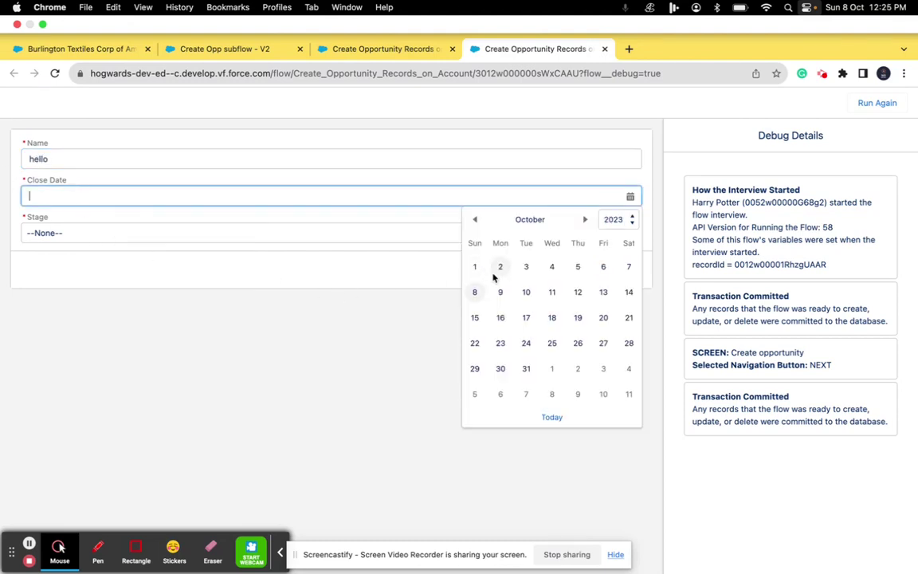
click(500, 293)
click(309, 239)
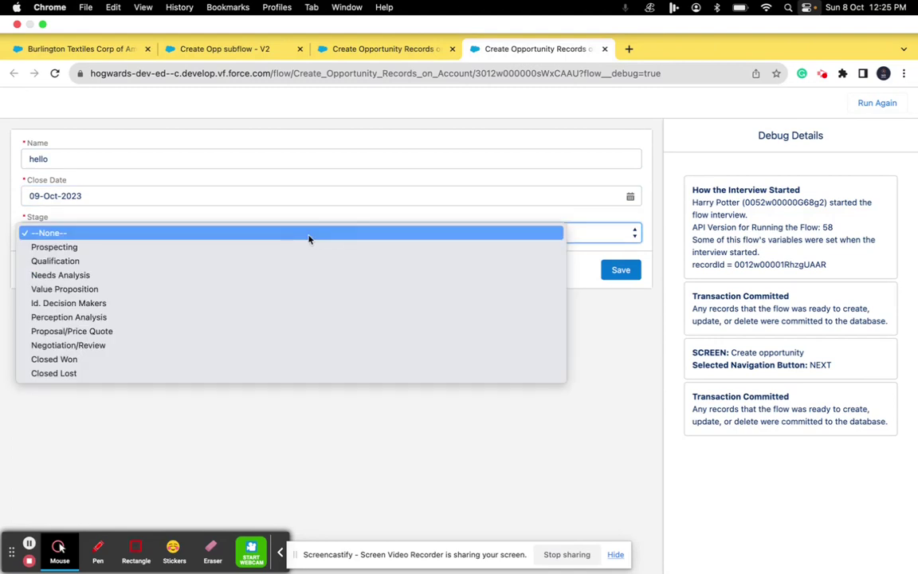
click(213, 273)
click(620, 270)
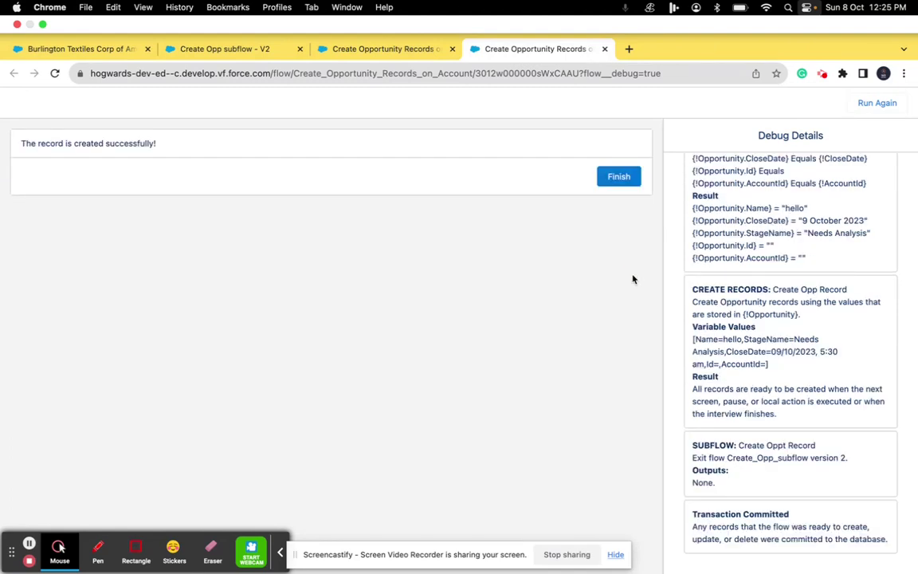
click(619, 176)
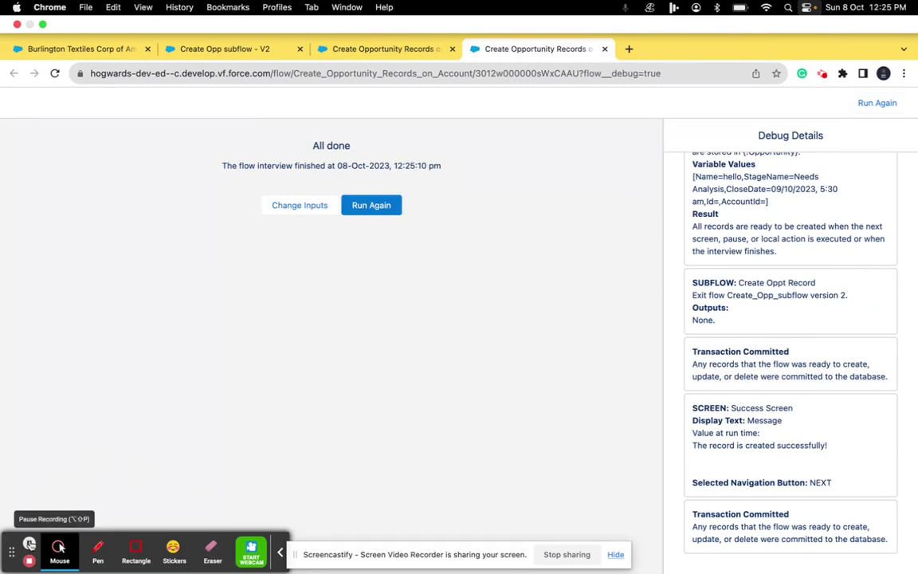
scroll(780, 419, down, 1)
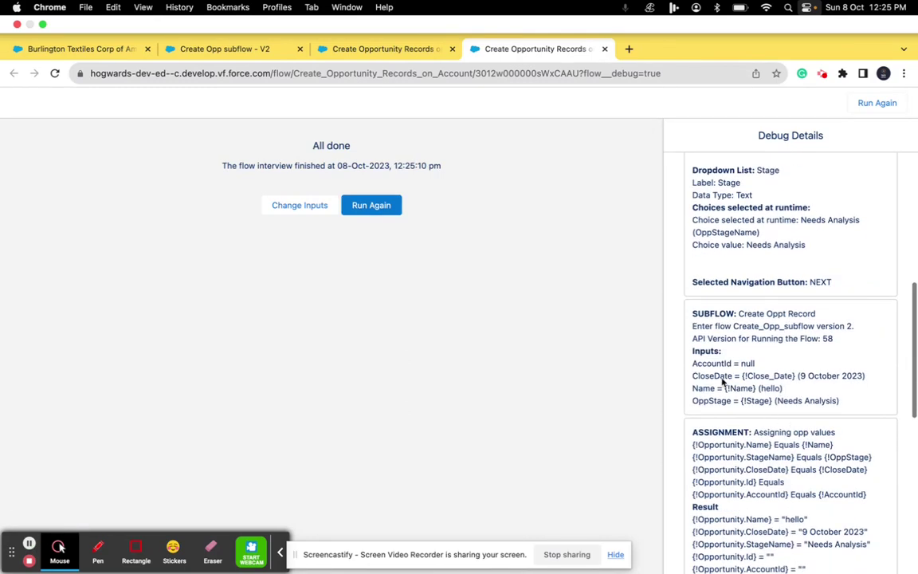
Step: In the Create Opportunity Records on Account flow, set the Create Oppt Record subflow's AccountId input to the recordId variable
click(403, 54)
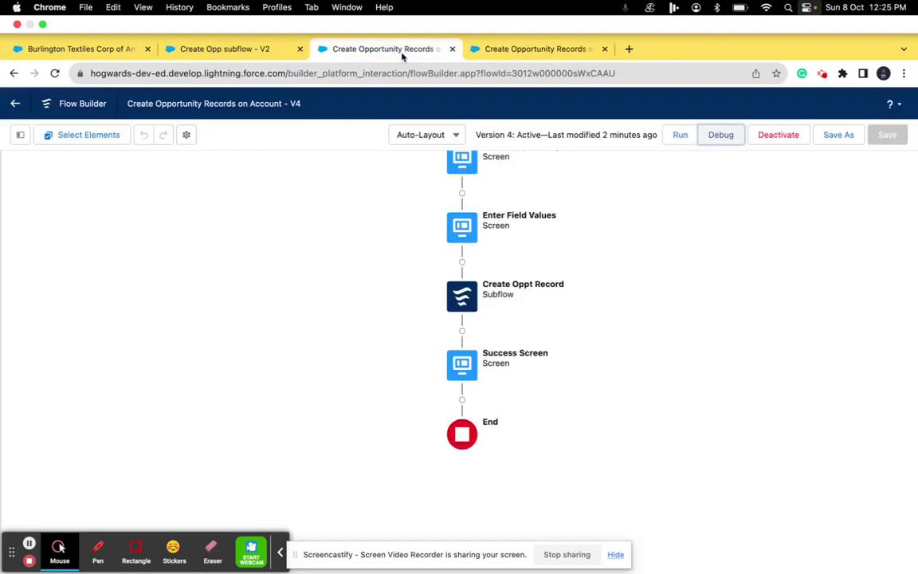
click(468, 295)
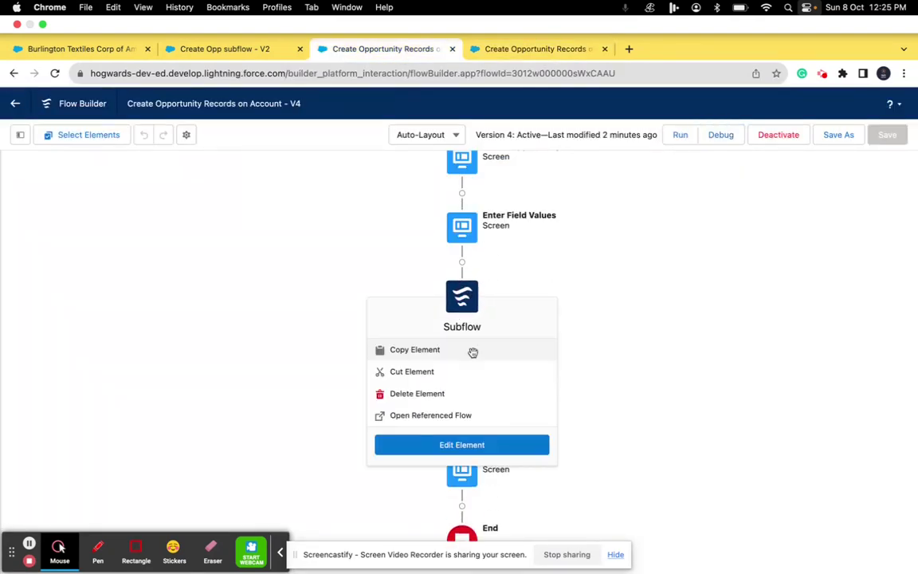
click(477, 444)
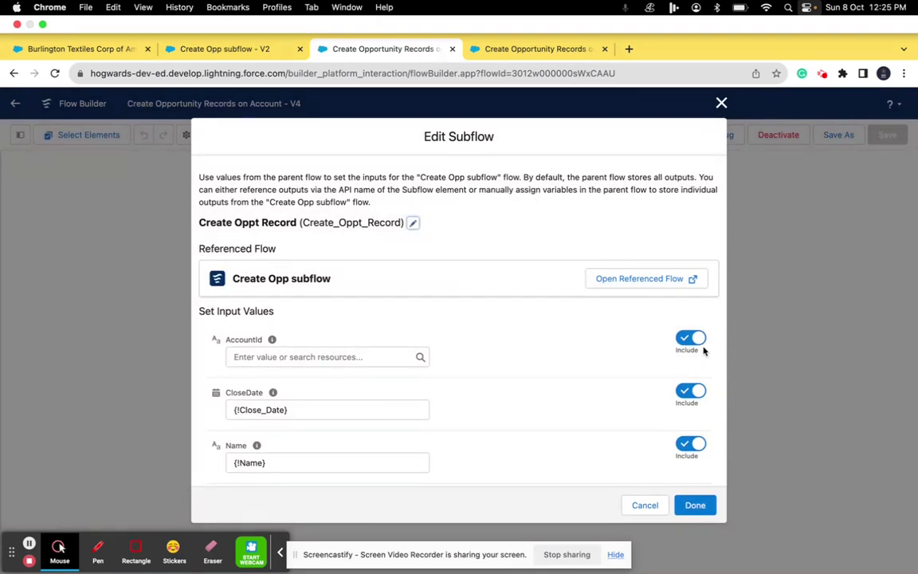
click(375, 361)
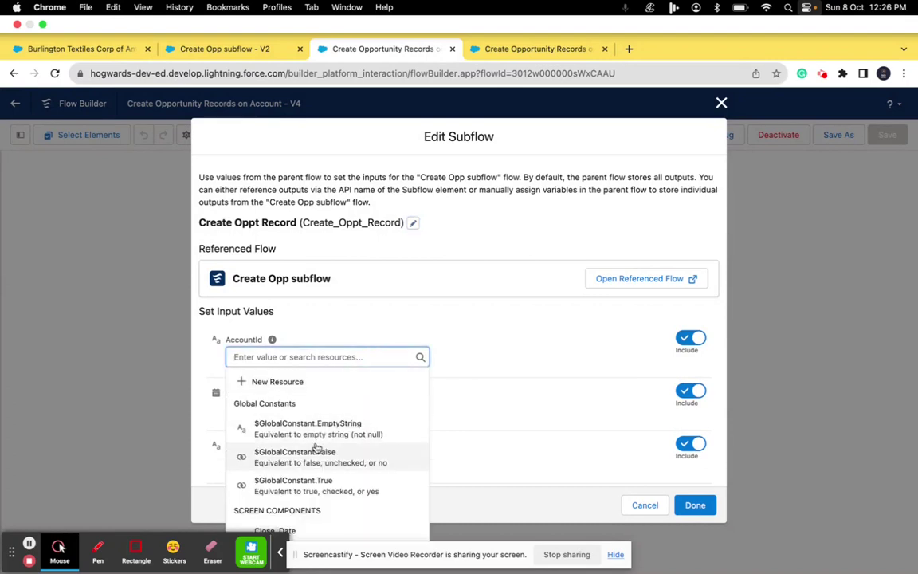
scroll(315, 446, down, 5)
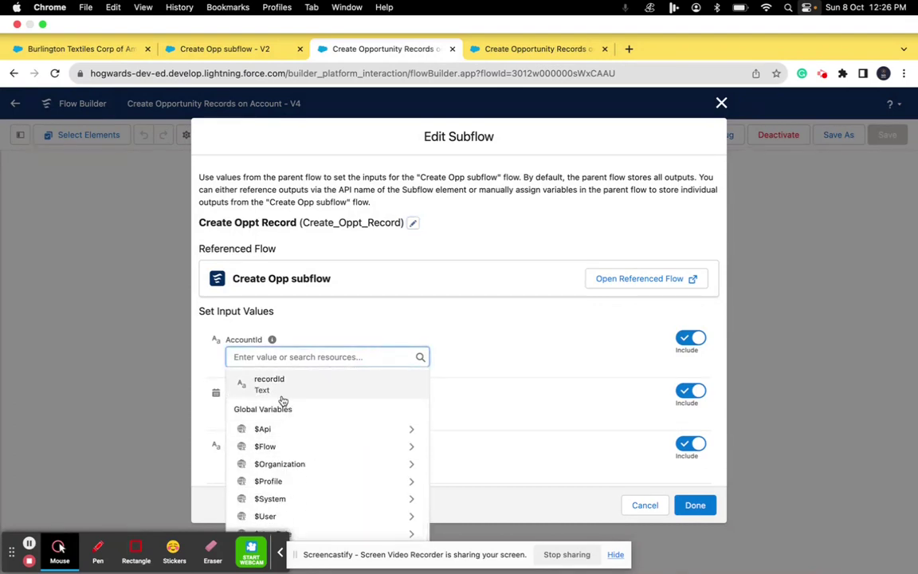
click(260, 385)
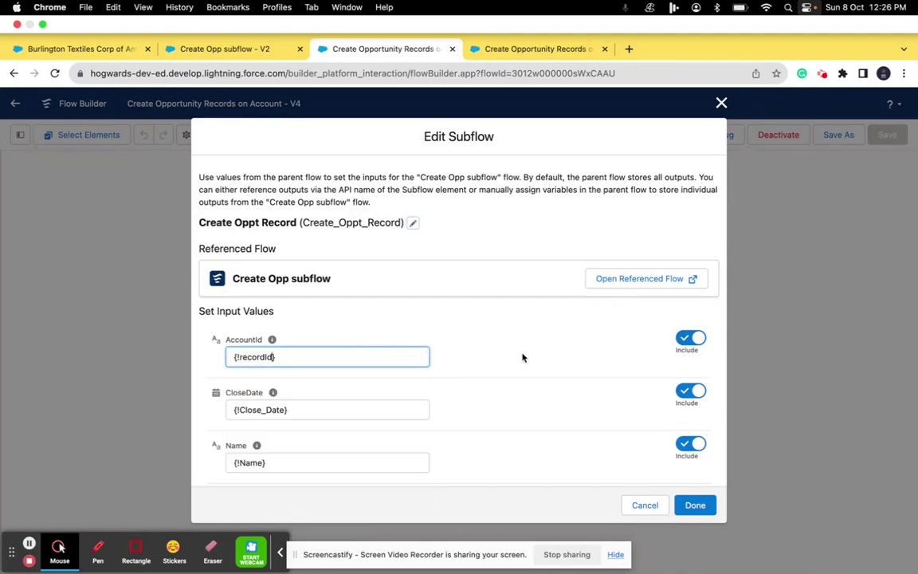
click(705, 506)
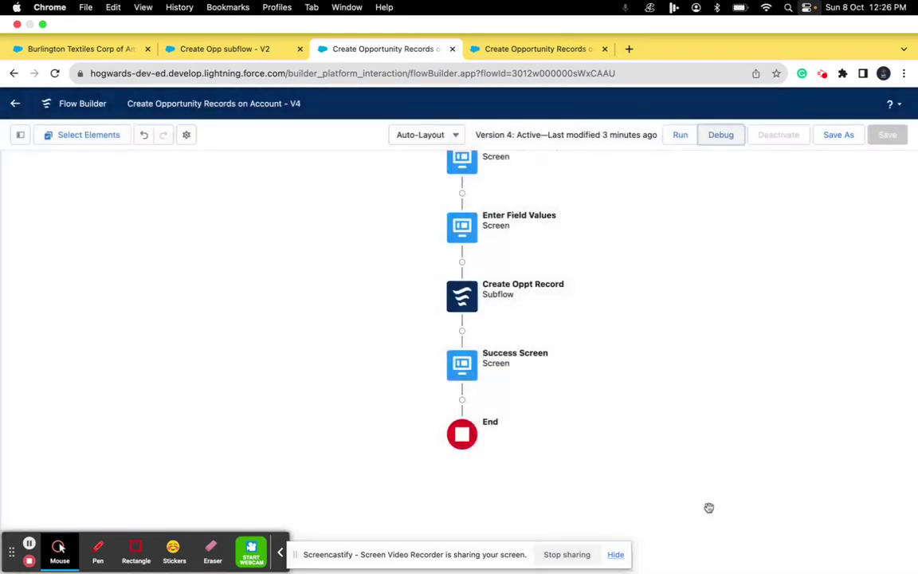
Step: Save the Create Opportunity Records on Account flow as a new version and activate it
click(832, 137)
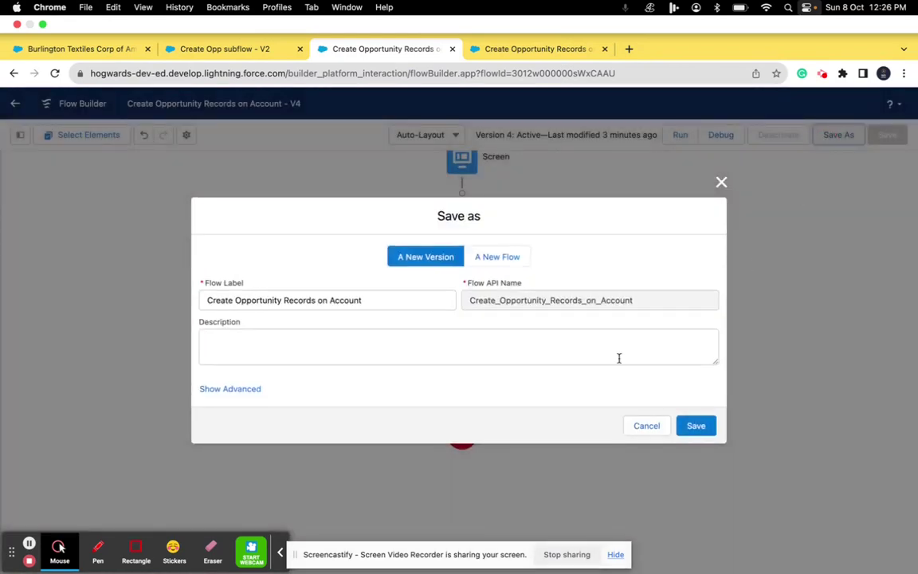
click(698, 426)
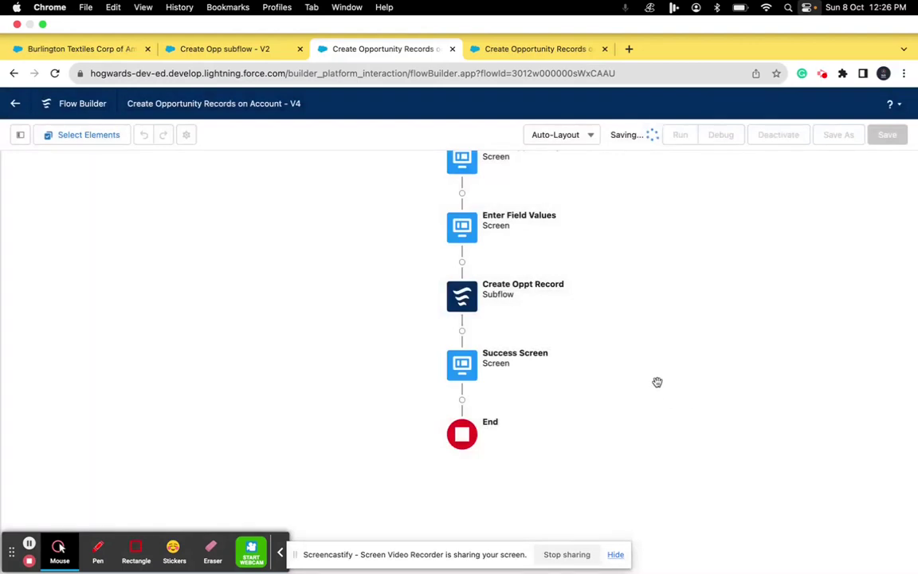
click(786, 141)
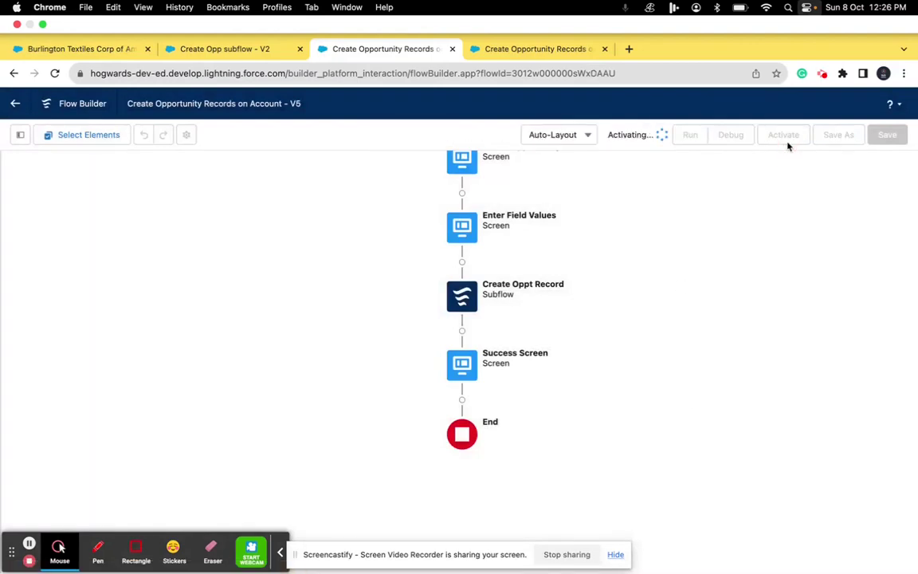
Step: Reopen the Create Oppt Record subflow element and review all its input values
click(464, 301)
click(482, 448)
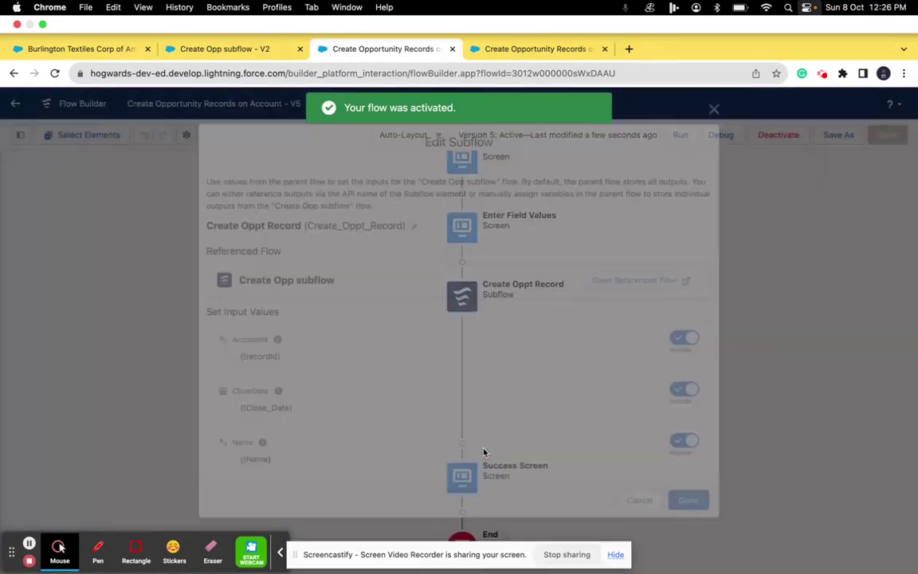
scroll(484, 344, down, 3)
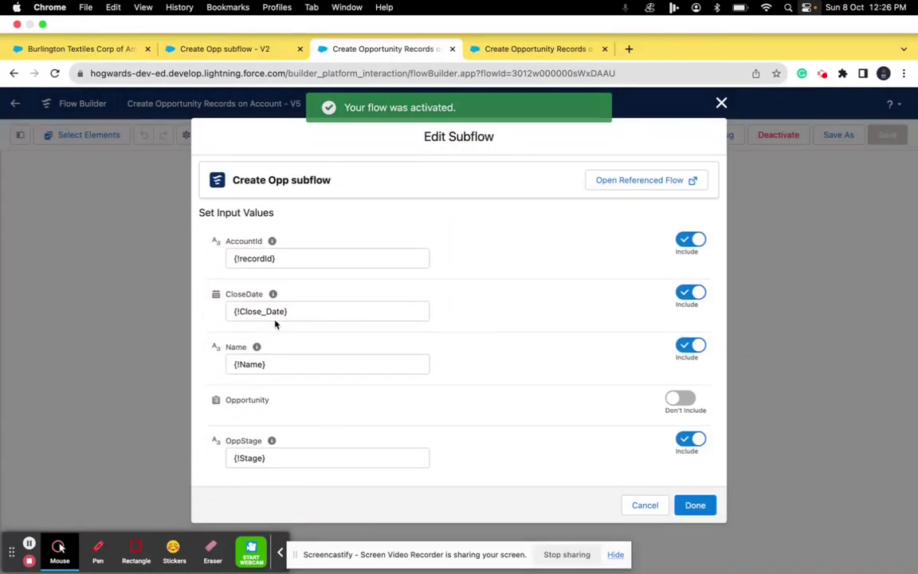
Step: Close the subflow element, reload the Burlington Textiles Corp of America account page and start the Create Opportunity flow there
click(722, 105)
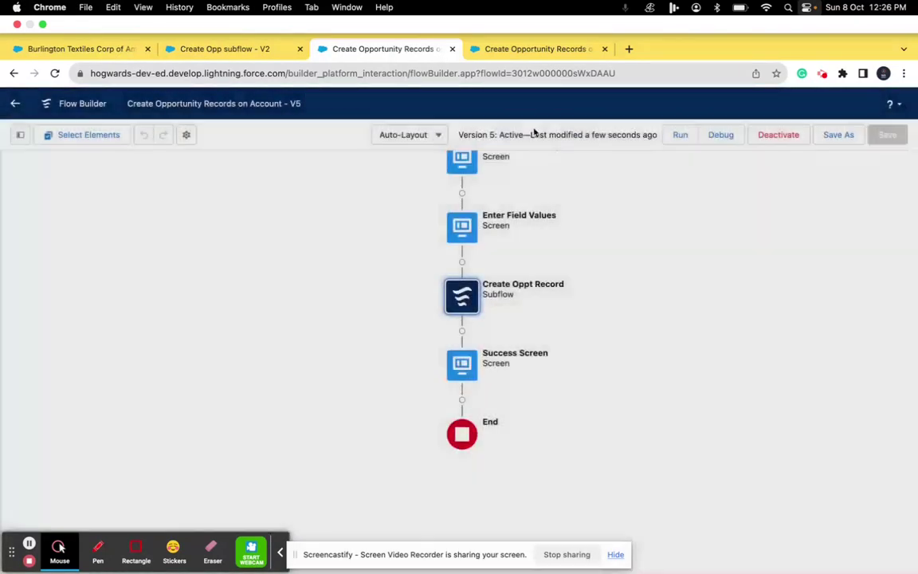
click(83, 51)
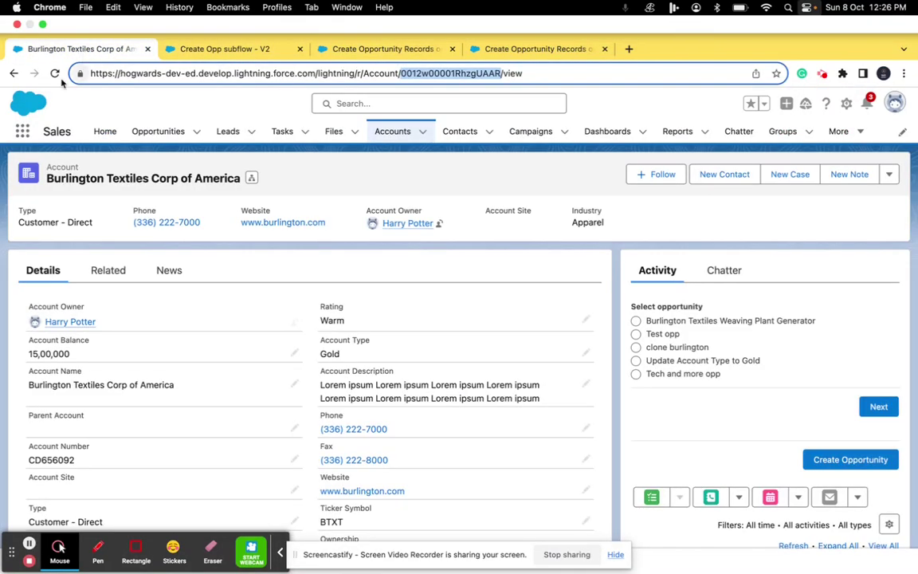
click(55, 73)
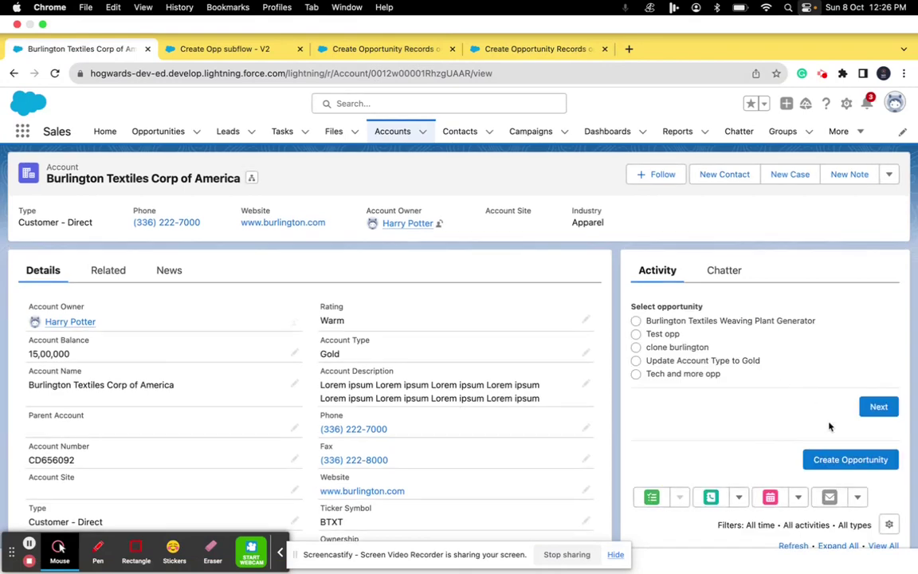
click(850, 459)
scroll(766, 418, down, 5)
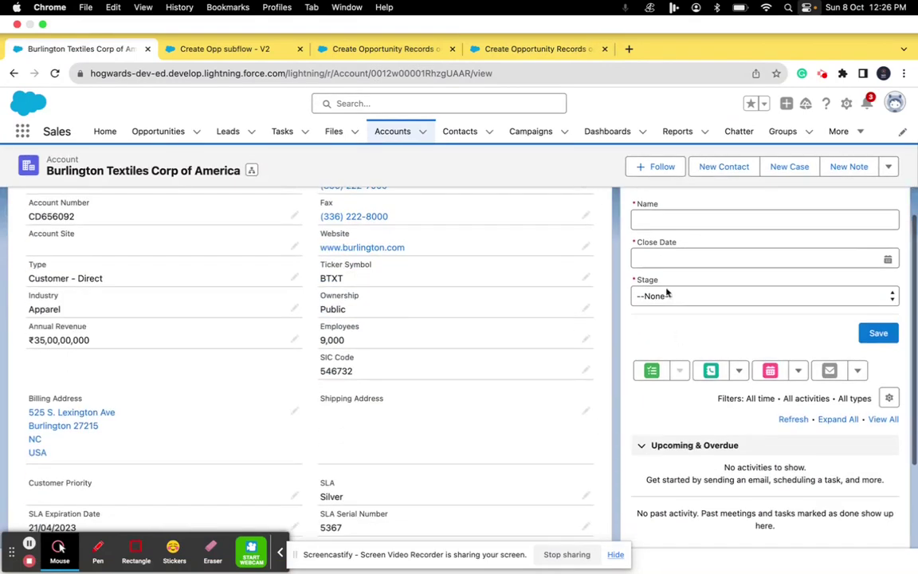
Step: Create an opportunity named "autolaunched flow" with close date 08-Oct-2023 and stage Needs Analysis, and finish the flow
click(672, 223)
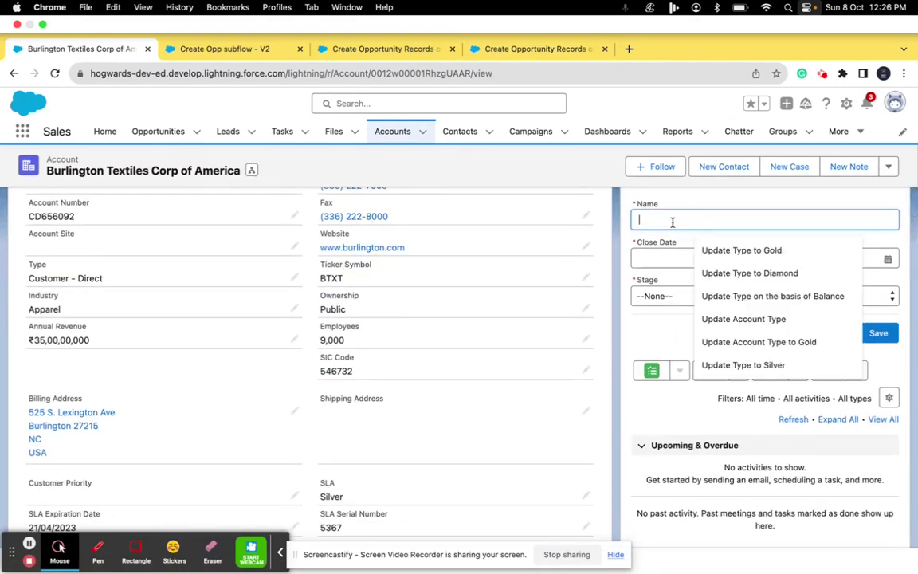
text(h)
key(BackSpace)
text(au)
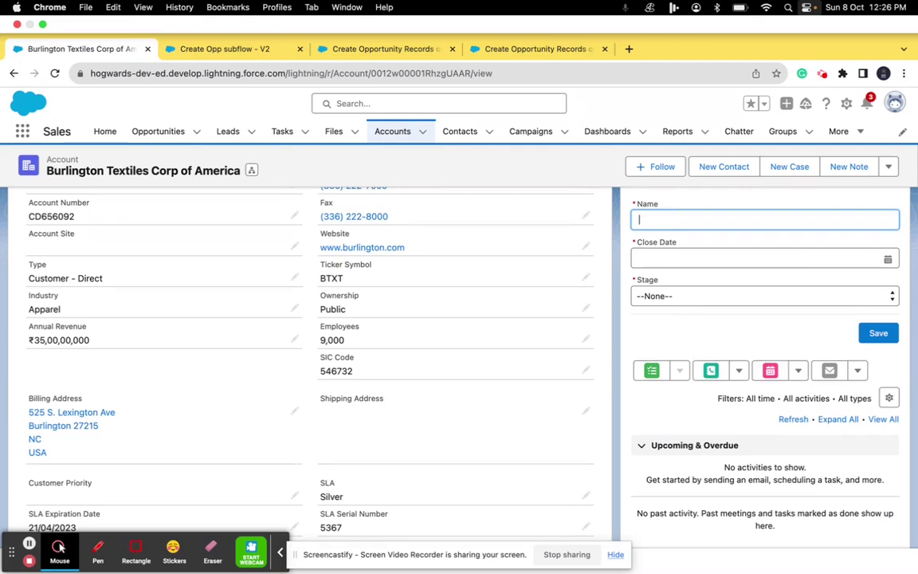
text(tolaunched flow)
click(705, 261)
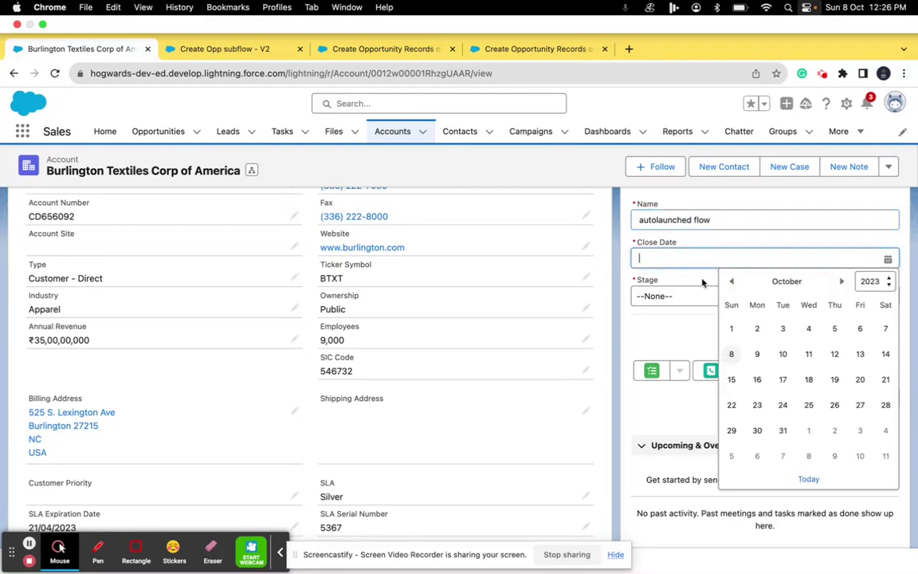
click(731, 352)
click(689, 295)
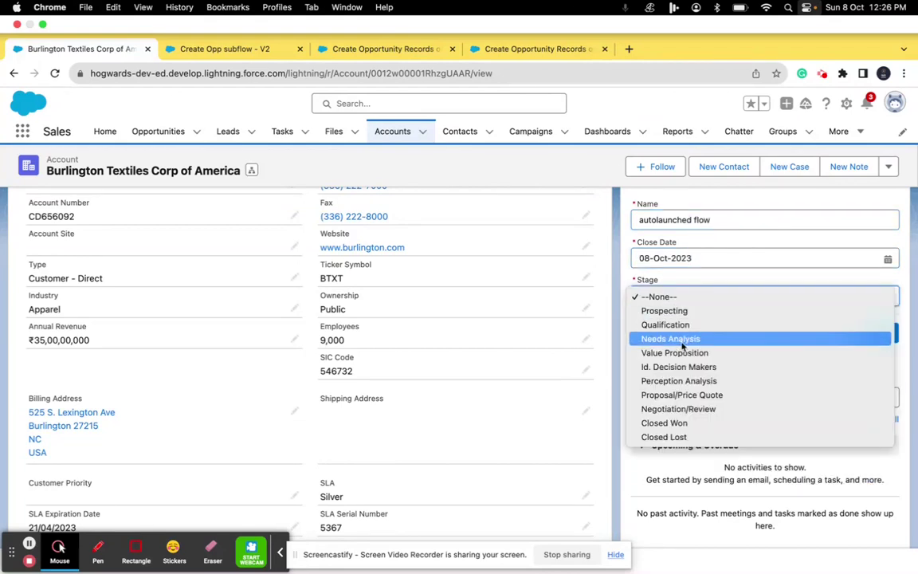
click(682, 340)
click(876, 335)
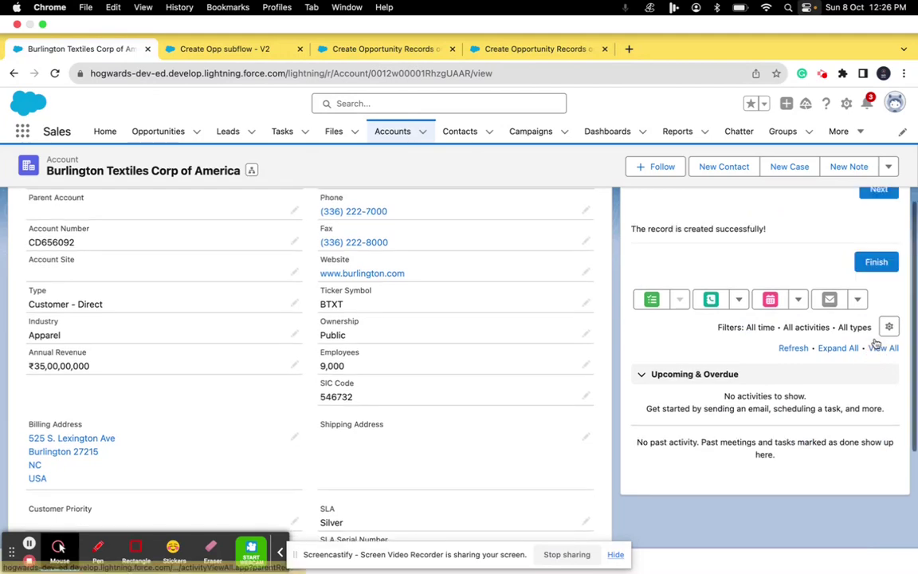
scroll(747, 317, up, 2)
click(876, 341)
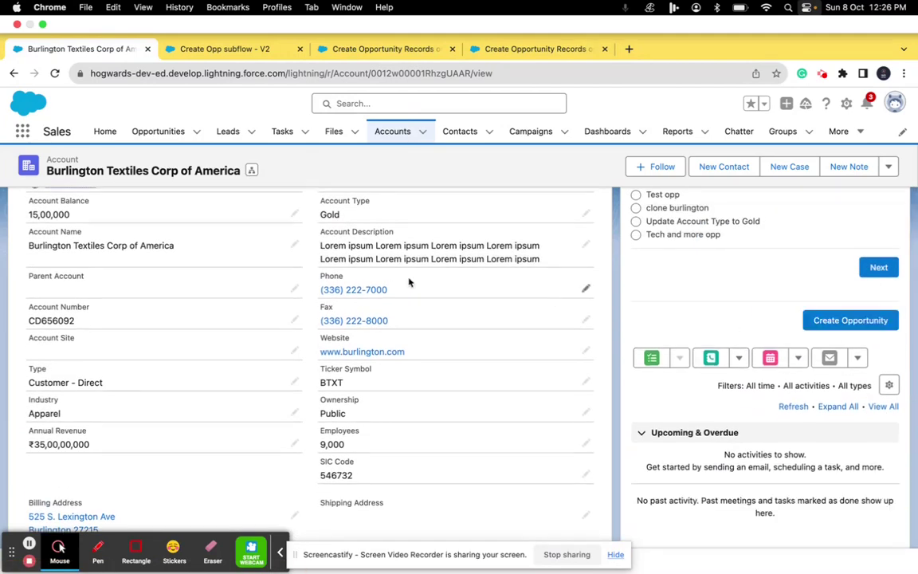
Step: Open the "autolaunched flow" opportunity from the account's related opportunities and examine its details
click(116, 277)
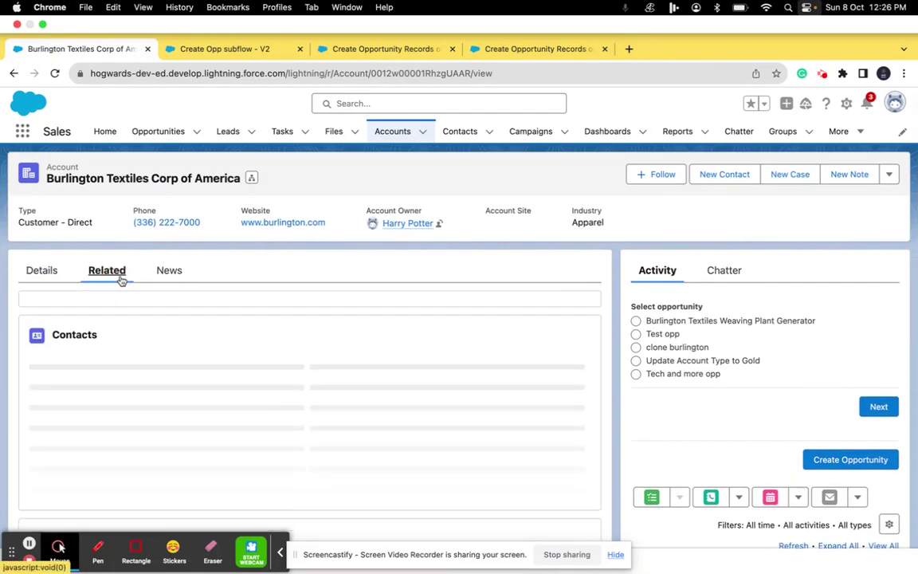
scroll(267, 449, down, 5)
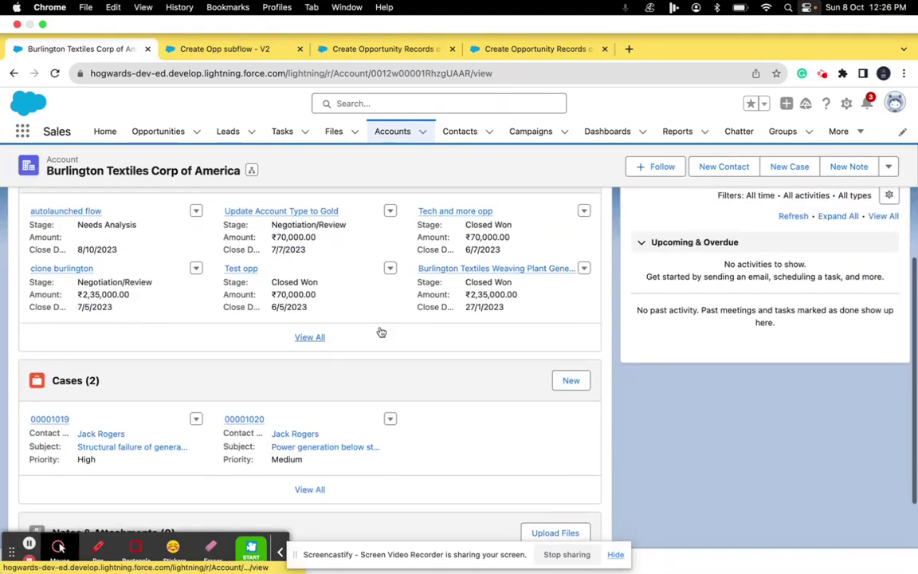
click(80, 212)
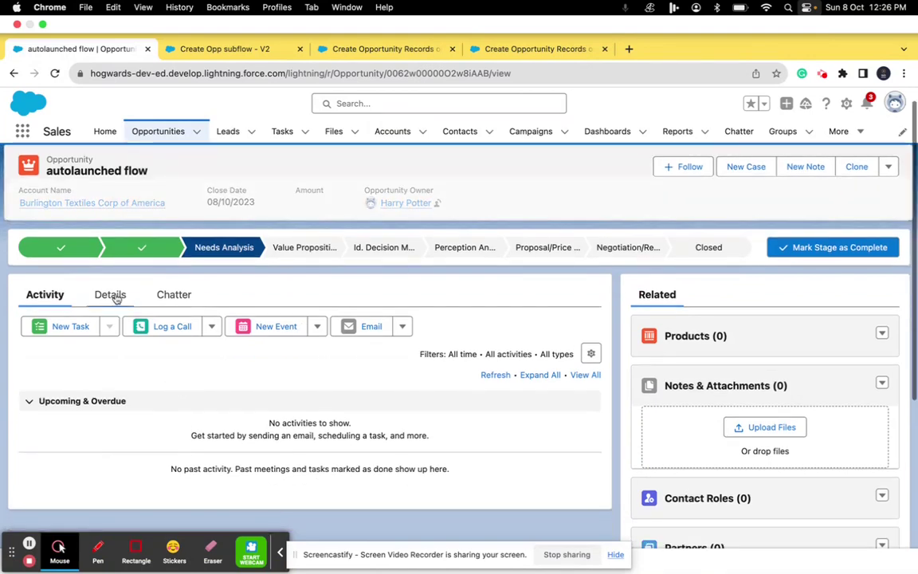
click(116, 296)
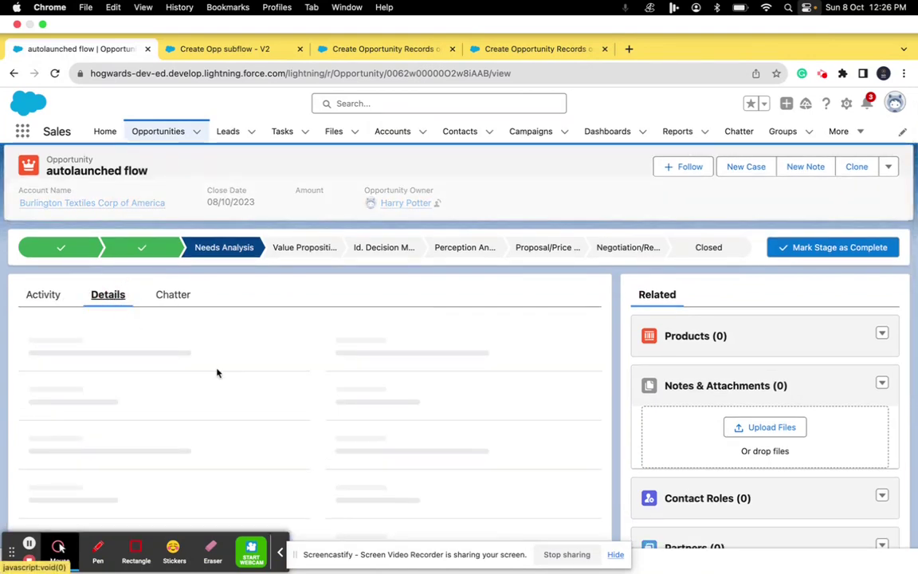